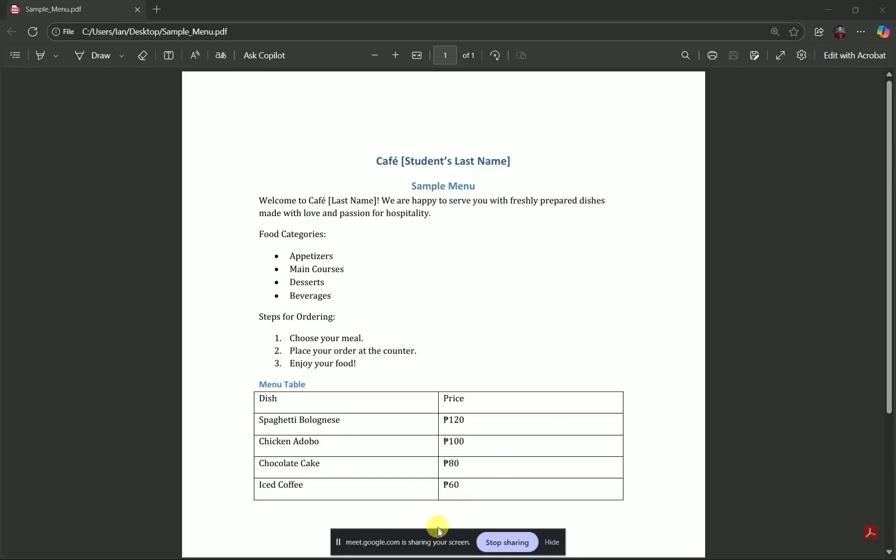
- Move the screen-sharing bar out of the way, then switch to the Basics of Microsoft Word presentation and view slides 2 and 3
{"action": "left_click_drag", "start_coordinate": [437, 542], "coordinate": [895, 428]}
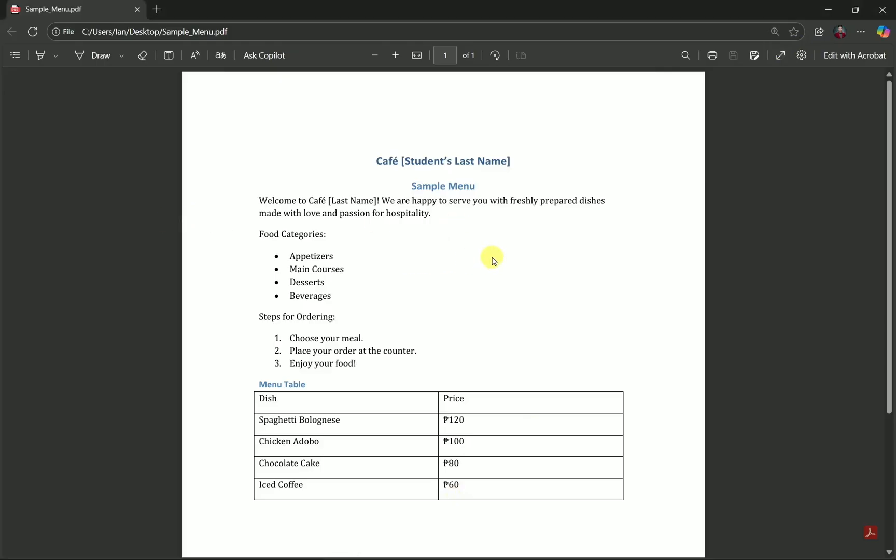
{"action": "key", "text": "alt+Tab"}
{"action": "left_click", "coordinate": [690, 236]}
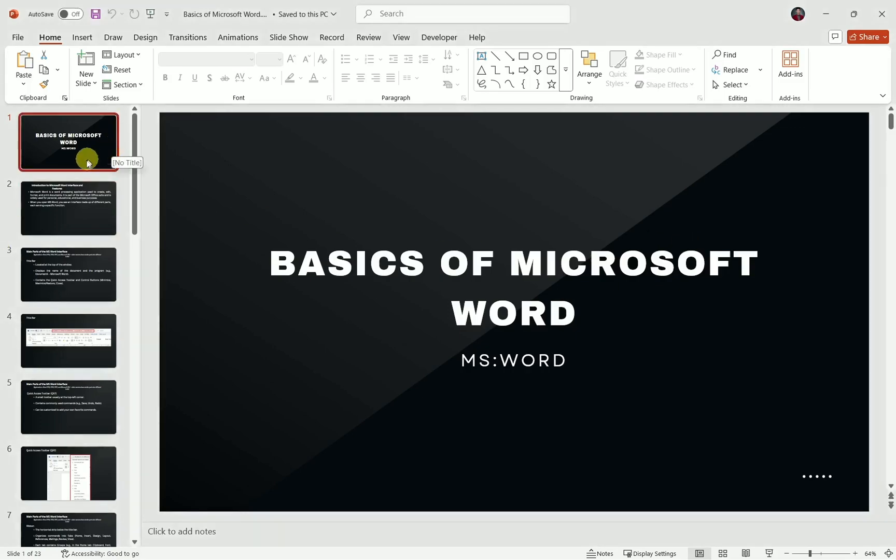
{"action": "left_click", "coordinate": [91, 206]}
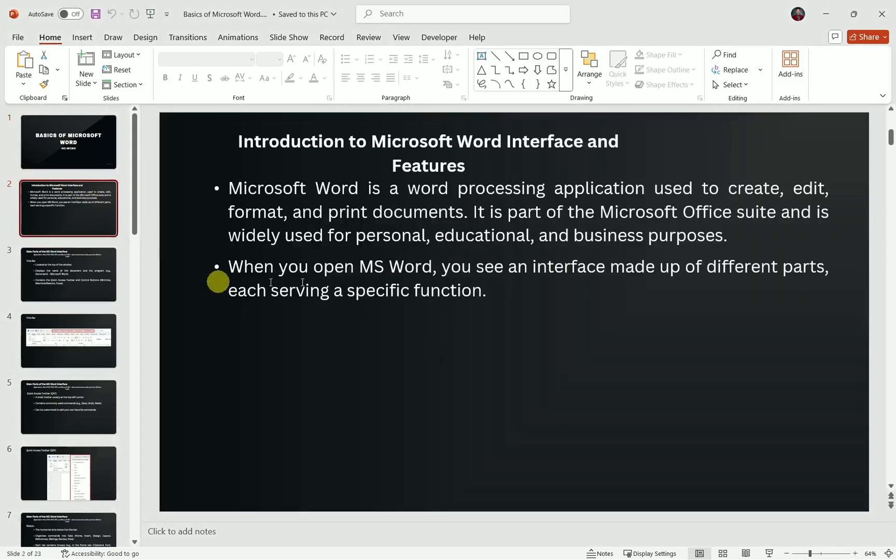
{"action": "left_click", "coordinate": [93, 293]}
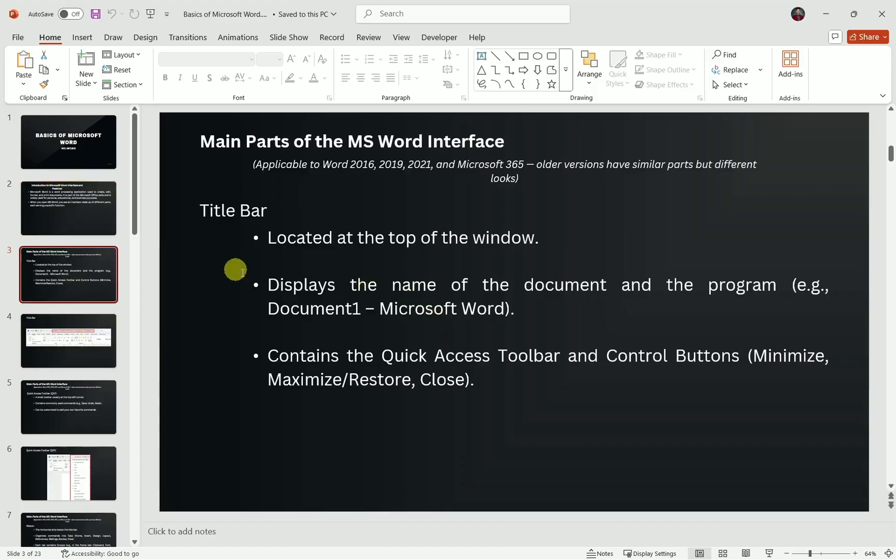
- Switch back from the presentation to Sample_Menu.pdf in Microsoft Edge
{"action": "key", "text": "alt+Tab"}
{"action": "left_click", "coordinate": [190, 240]}
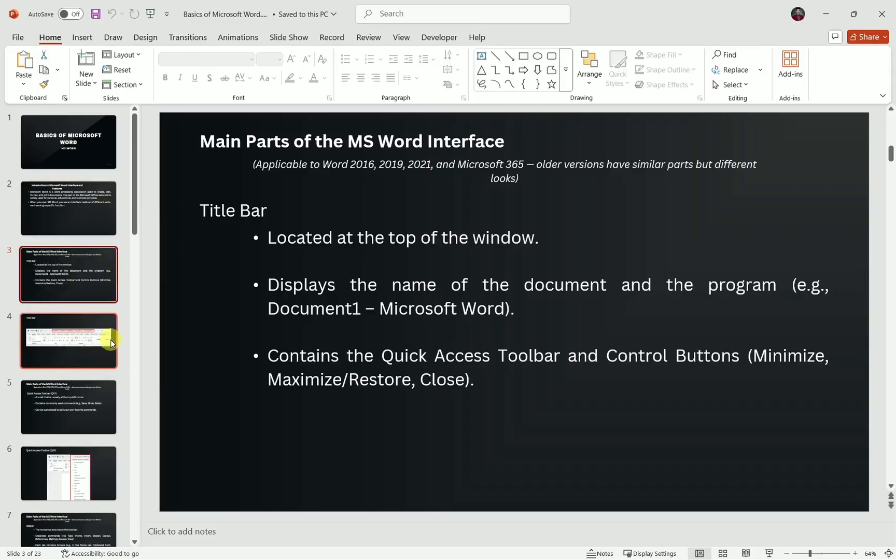
{"action": "key", "text": "alt+Tab"}
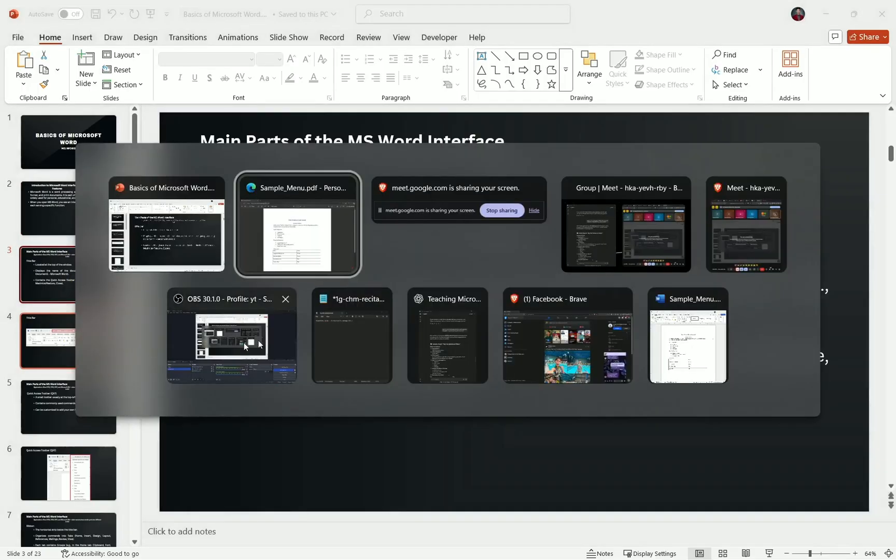
{"action": "left_click", "coordinate": [322, 248]}
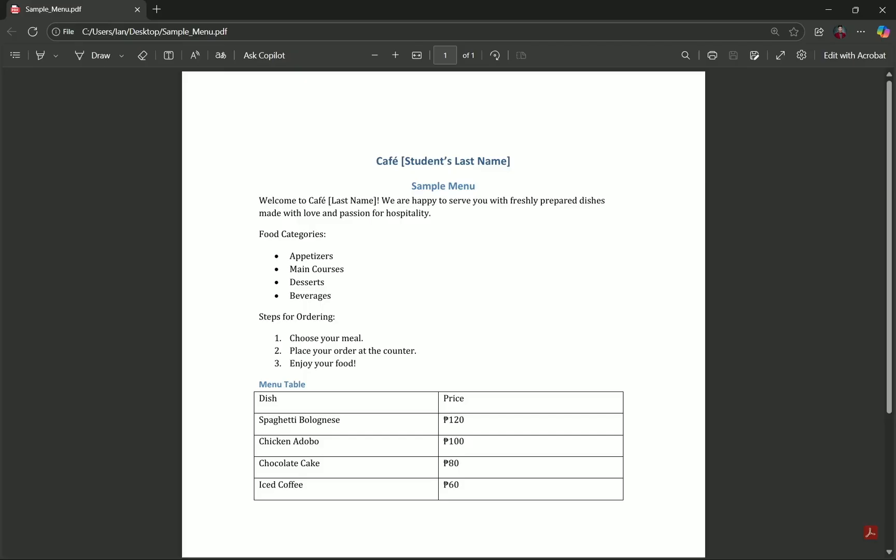
- Bring a private Brave window onto the shared screen, search the web for "names roulete" and open wheelofnames.com
{"action": "key", "text": "alt+Tab"}
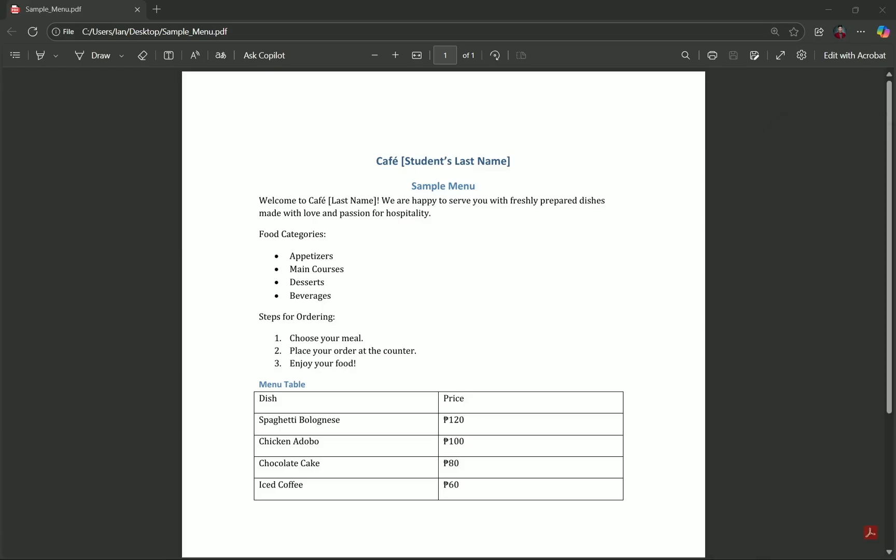
{"action": "left_click_drag", "start_coordinate": [895, 108], "coordinate": [518, 1]}
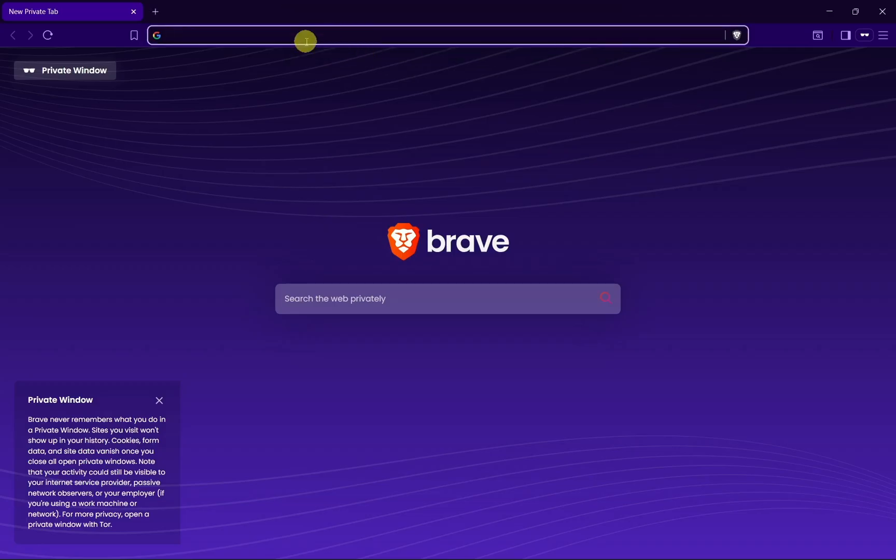
{"action": "type", "text": "names roulete"}
{"action": "key", "text": "Return"}
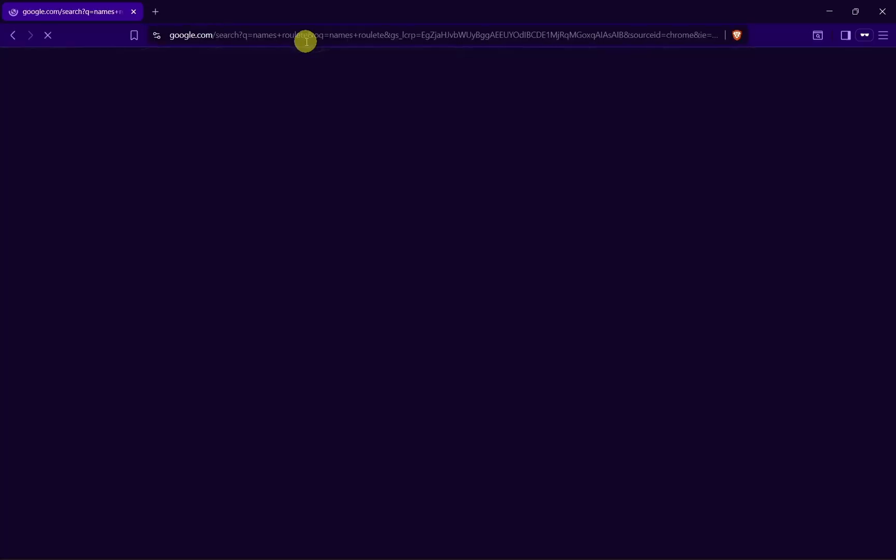
{"action": "left_click", "coordinate": [347, 229]}
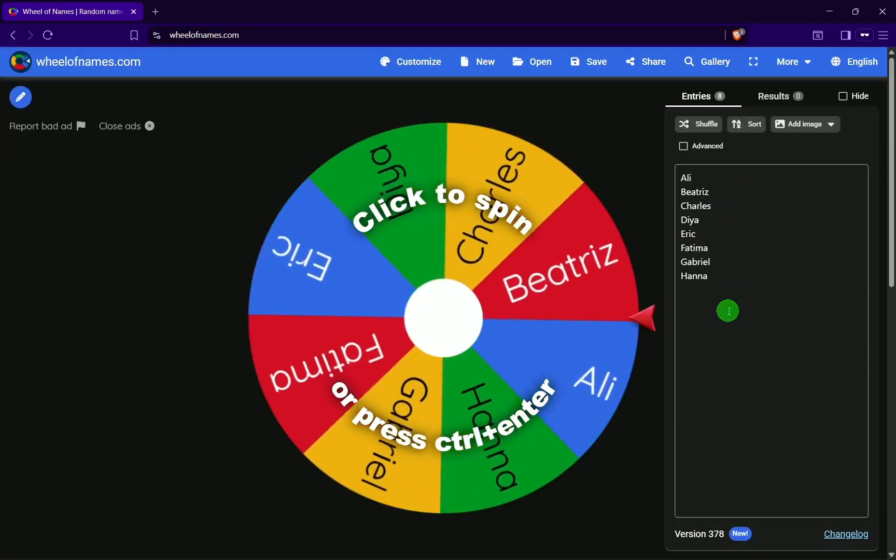
- Select all default wheel entries, then switch to the meeting attendance workbook in Excel and fit column A to its contents
{"action": "left_click_drag", "start_coordinate": [726, 310], "coordinate": [656, 176]}
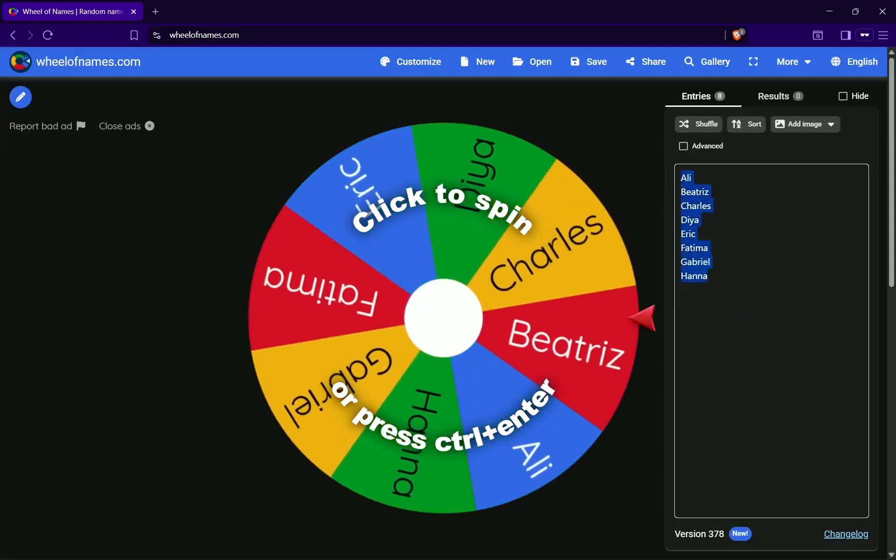
{"action": "key", "text": "alt+Tab"}
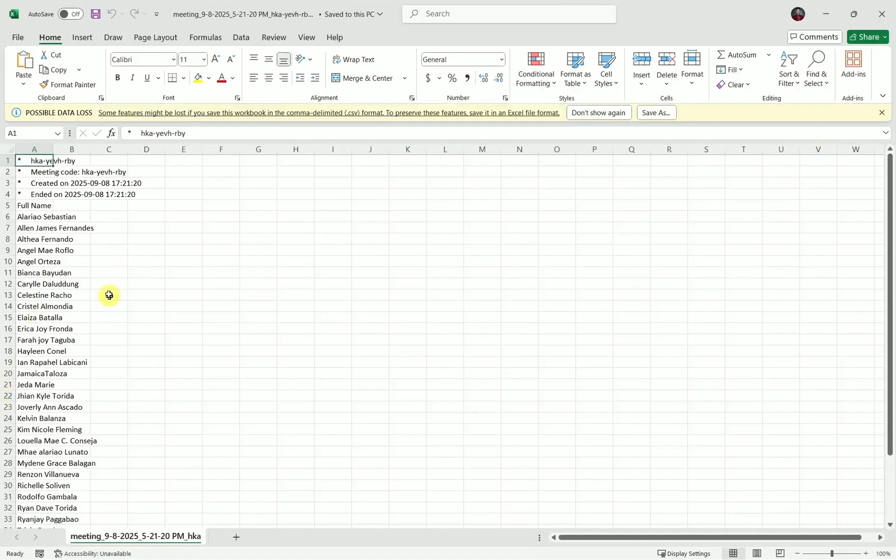
{"action": "left_click", "coordinate": [109, 273]}
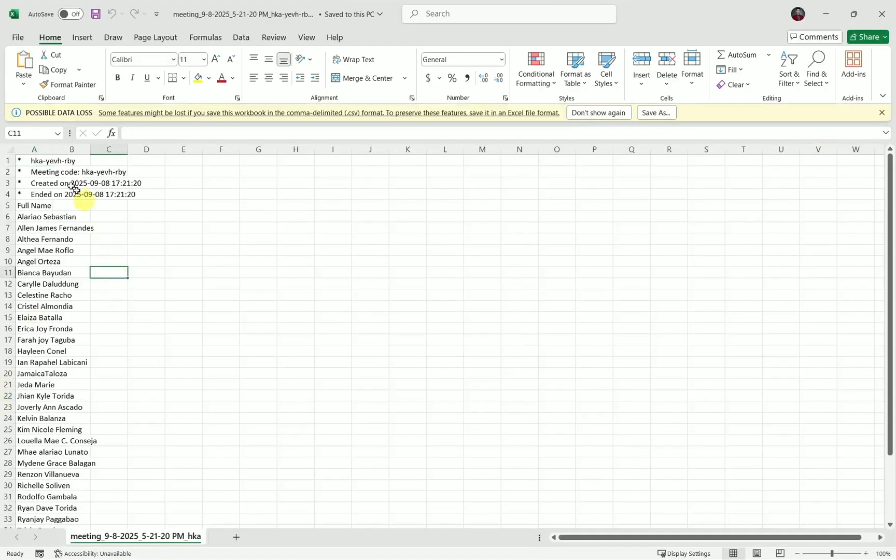
{"action": "double_click", "coordinate": [52, 148]}
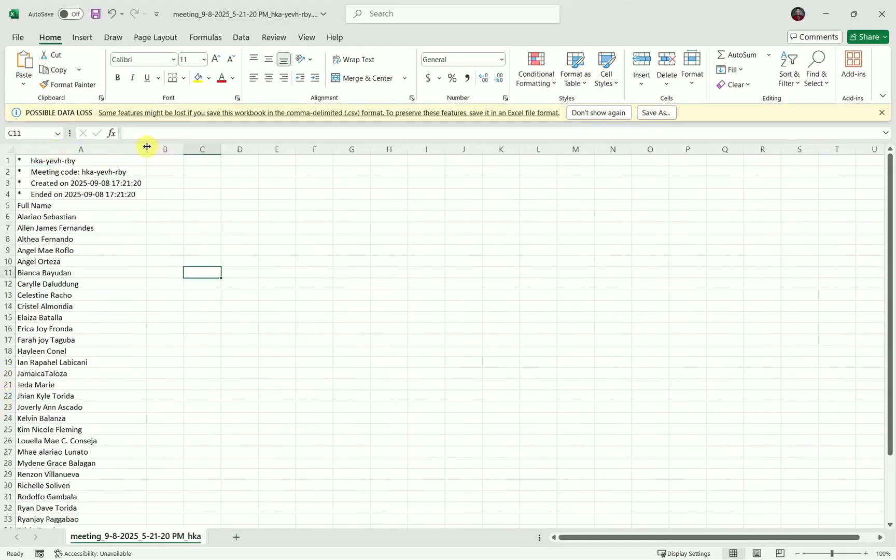
- Copy the attendee names in A6:A40 and paste them over the default entries on Wheel of Names
{"action": "left_click_drag", "start_coordinate": [32, 216], "coordinate": [85, 493]}
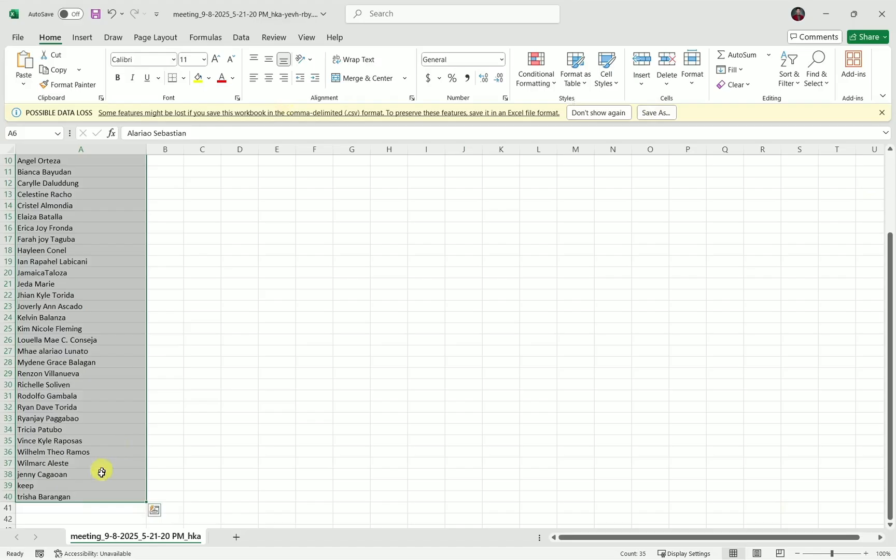
{"action": "left_click_drag", "start_coordinate": [65, 497], "coordinate": [63, 216]}
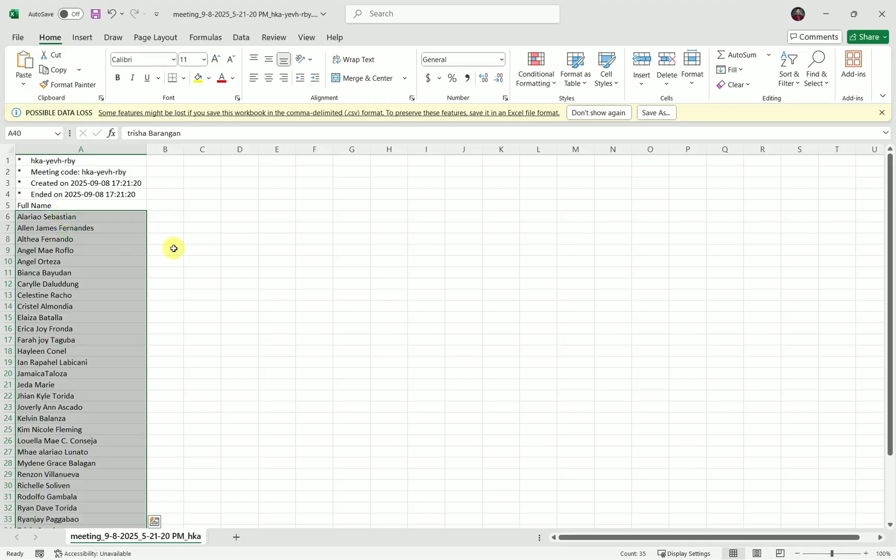
{"action": "key", "text": "ctrl+c"}
{"action": "key", "text": "alt+Tab"}
{"action": "key", "text": "Tab"}
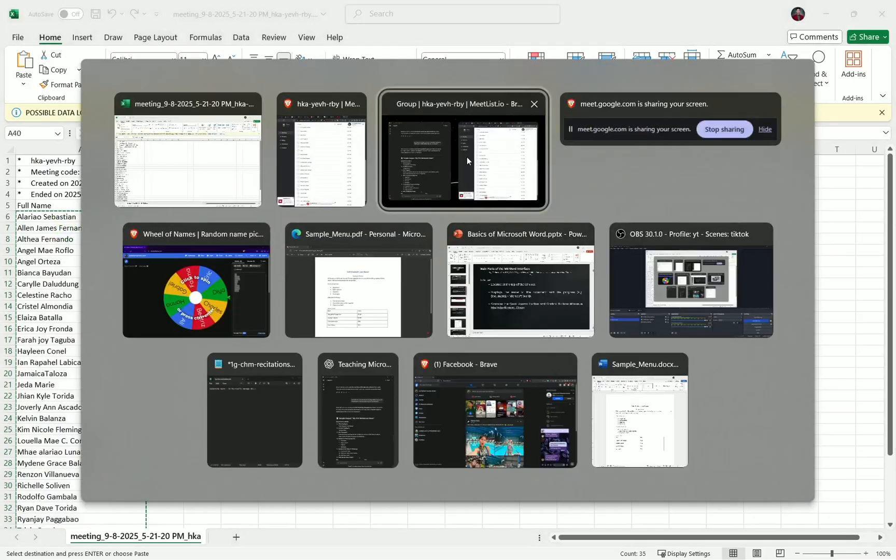
{"action": "left_click", "coordinate": [262, 280]}
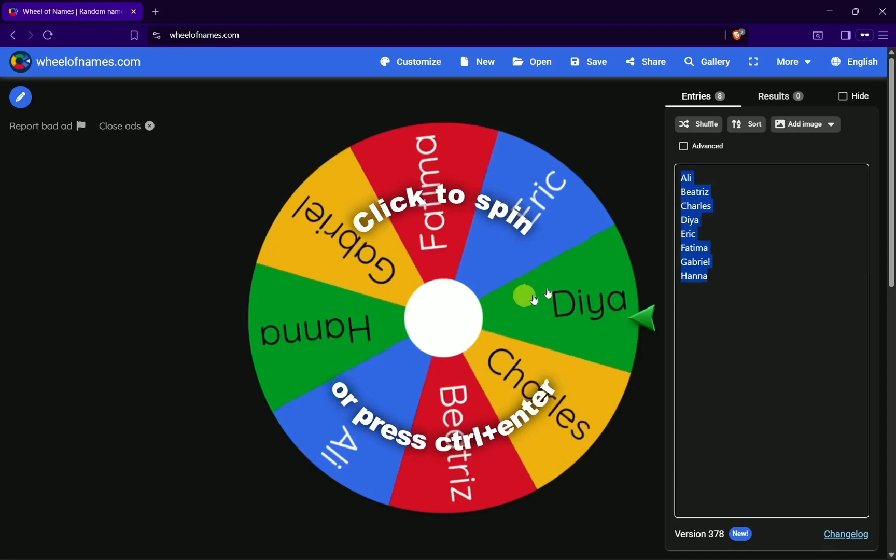
{"action": "key", "text": "ctrl+v"}
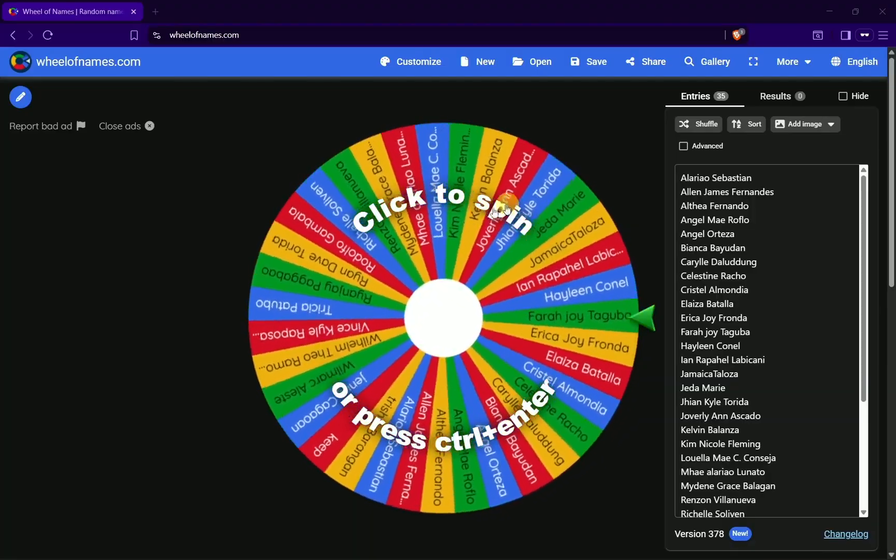
- Spin the wheel, keep the winner among the entries, and add the winner's name followed by a dash to 1g-chm-recitations.txt in Notepad
{"action": "left_click", "coordinate": [488, 244]}
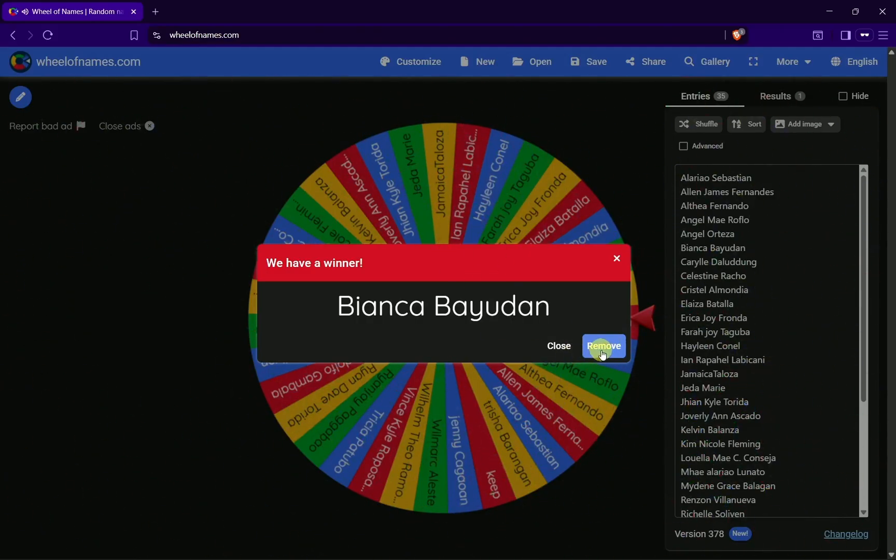
{"action": "left_click", "coordinate": [559, 346]}
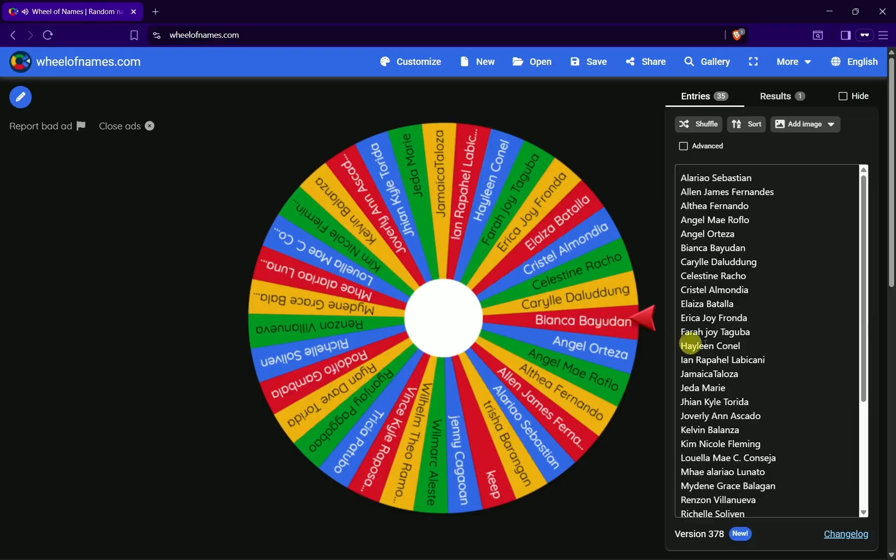
{"action": "left_click_drag", "start_coordinate": [682, 249], "coordinate": [734, 256]}
{"action": "key", "text": "alt+Tab"}
{"action": "key", "text": "alt+Tab"}
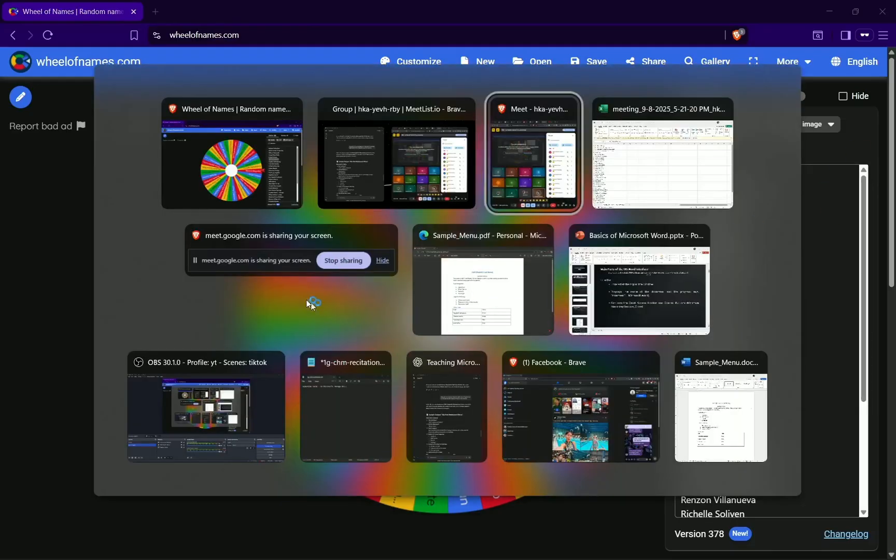
{"action": "left_click", "coordinate": [345, 426]}
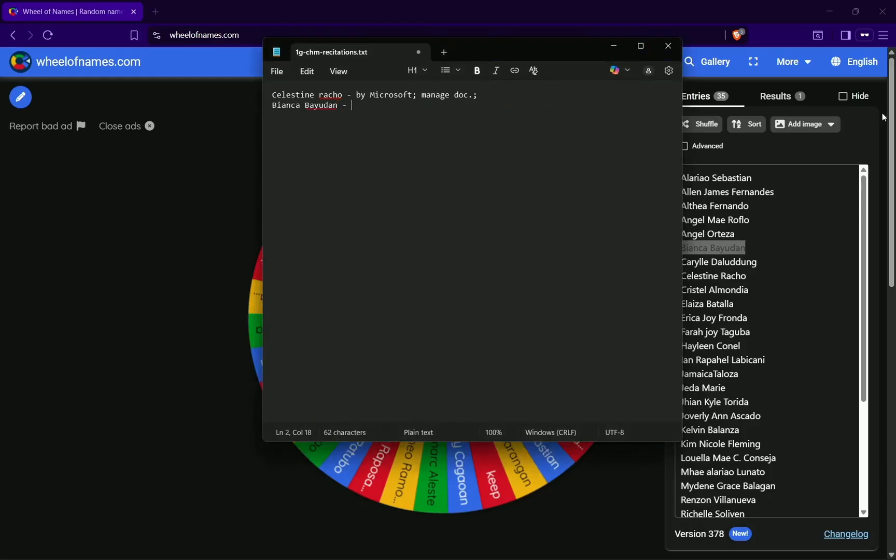
- Switch to Sample_Menu.pdf in Edge and move the 1g-chm-recitations.txt window off the shared screen
{"action": "key", "text": "alt+Tab"}
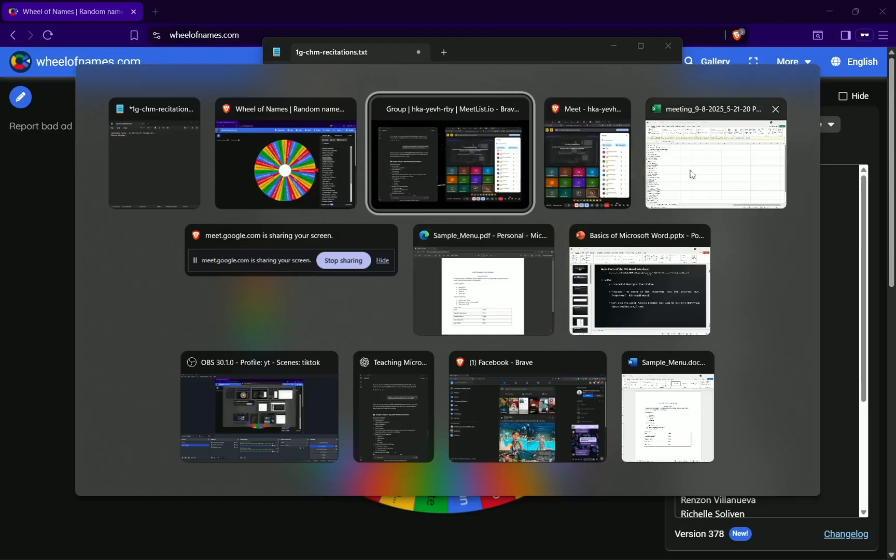
{"action": "left_click", "coordinate": [481, 292]}
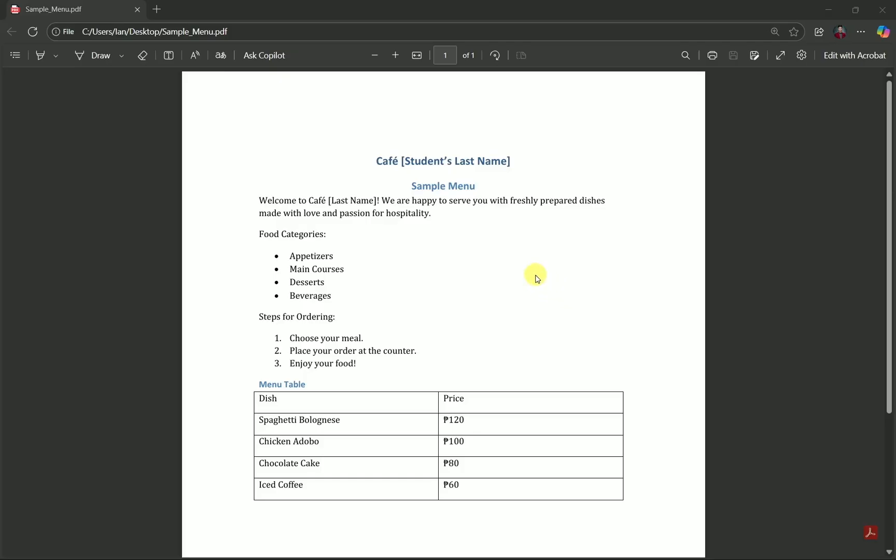
{"action": "key", "text": "super+Tab"}
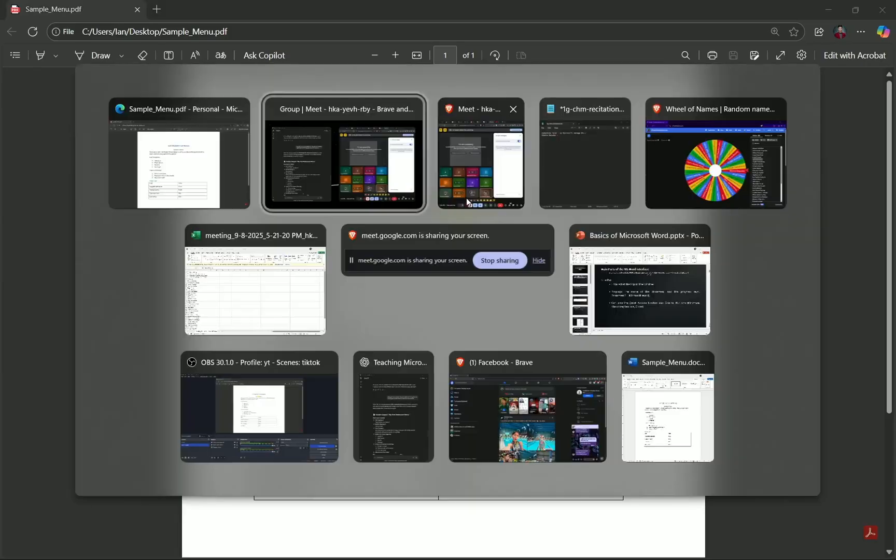
{"action": "left_click", "coordinate": [592, 184]}
{"action": "left_click_drag", "start_coordinate": [565, 48], "coordinate": [895, 126]}
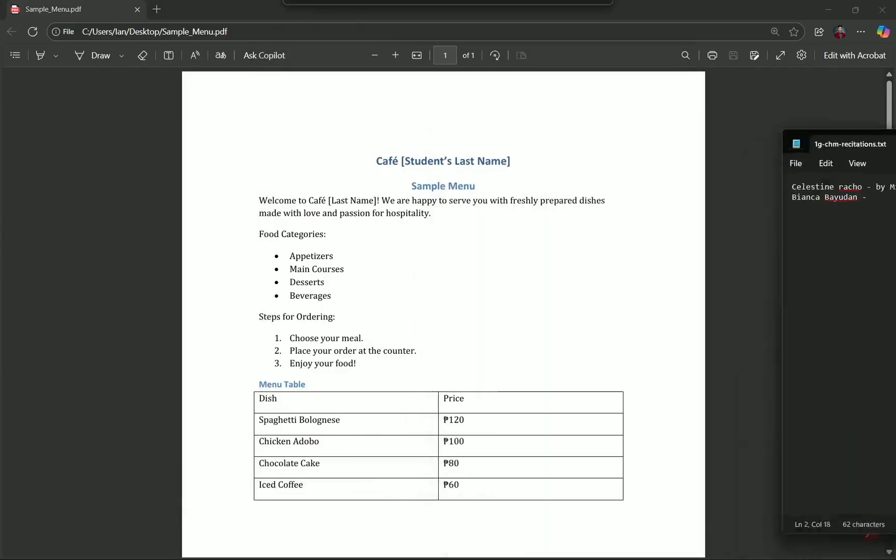
{"action": "left_click", "coordinate": [482, 227]}
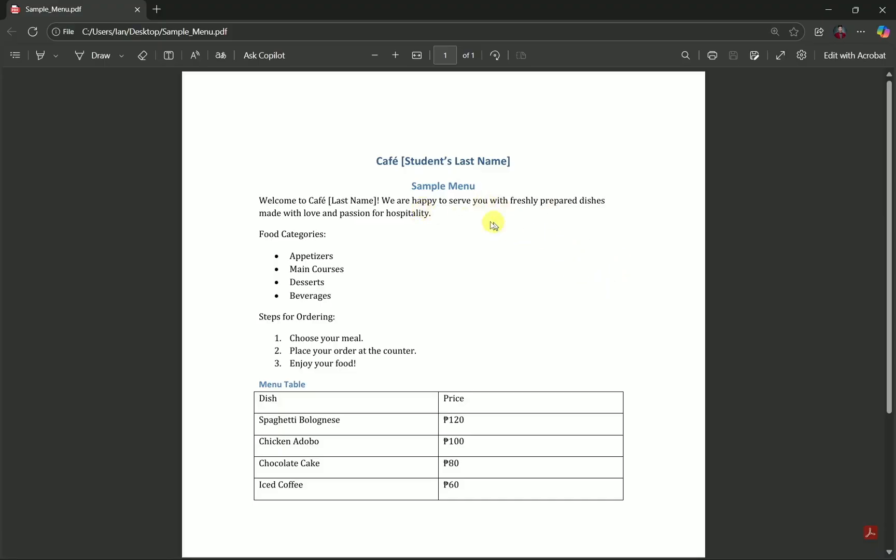
- Highlight the café title, the food categories list and the ordering steps in turn to examine the sample menu's layout
{"action": "left_click_drag", "start_coordinate": [376, 160], "coordinate": [509, 161]}
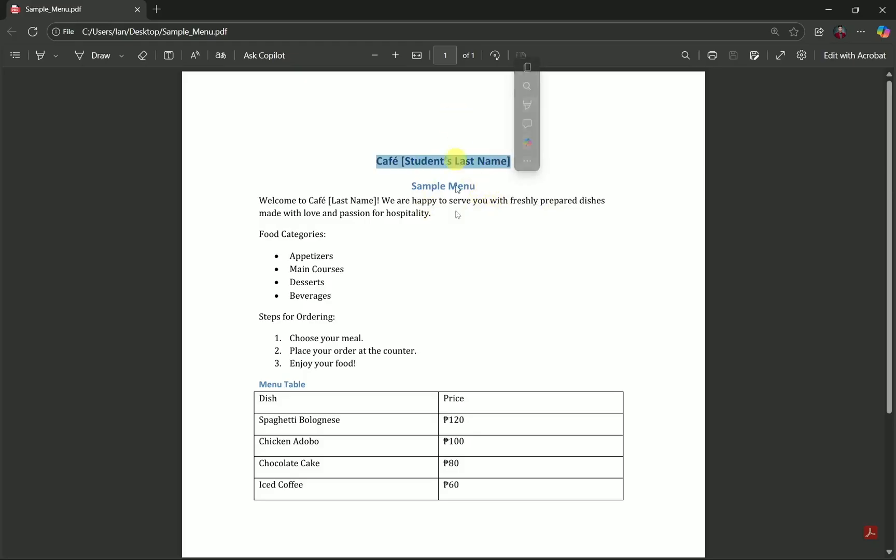
{"action": "left_click_drag", "start_coordinate": [271, 245], "coordinate": [356, 299]}
{"action": "right_click", "coordinate": [357, 299]}
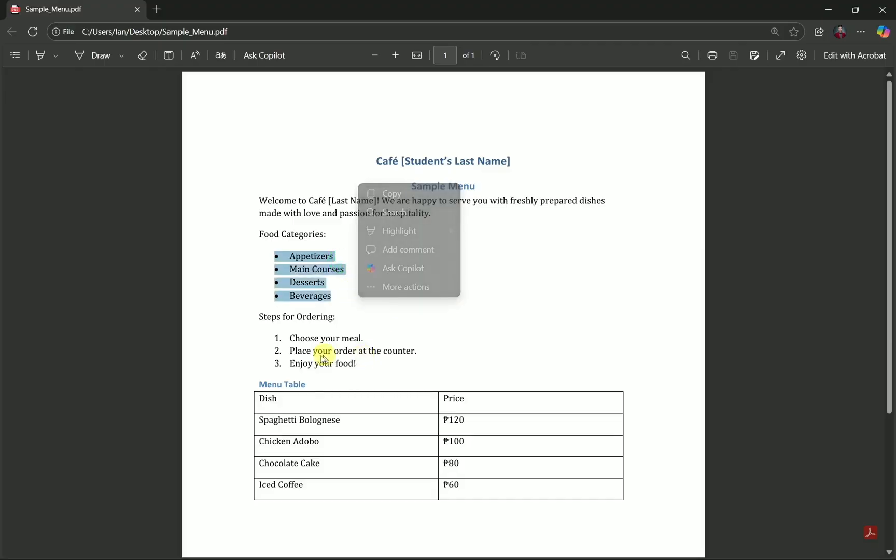
{"action": "left_click_drag", "start_coordinate": [290, 339], "coordinate": [372, 366]}
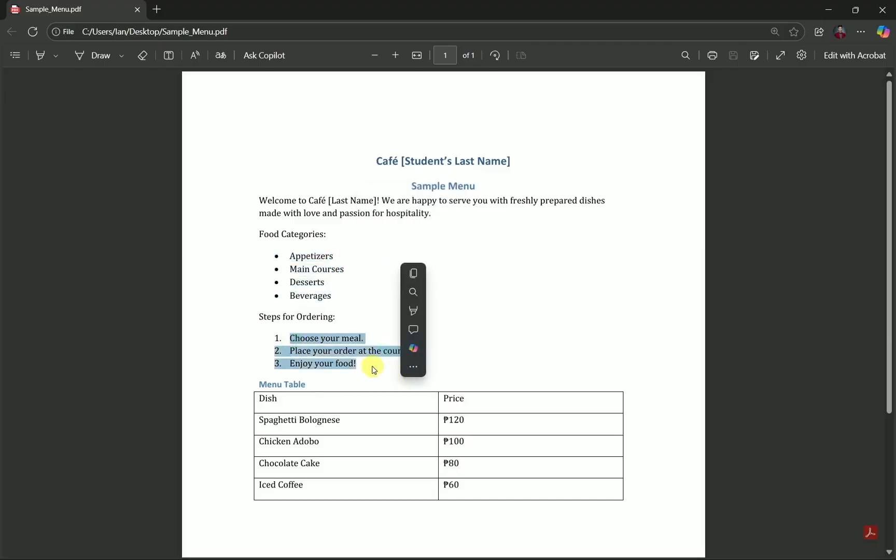
{"action": "left_click", "coordinate": [367, 363]}
{"action": "left_click", "coordinate": [261, 326]}
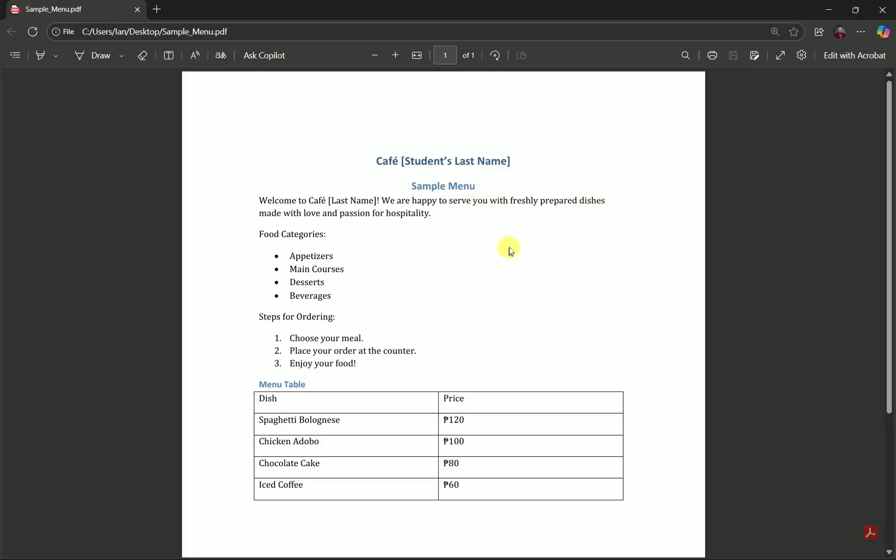
- Clear the desktop by minimizing the sample menu PDF, name wheel and slides windows and closing the attendance workbook
{"action": "left_click", "coordinate": [828, 9]}
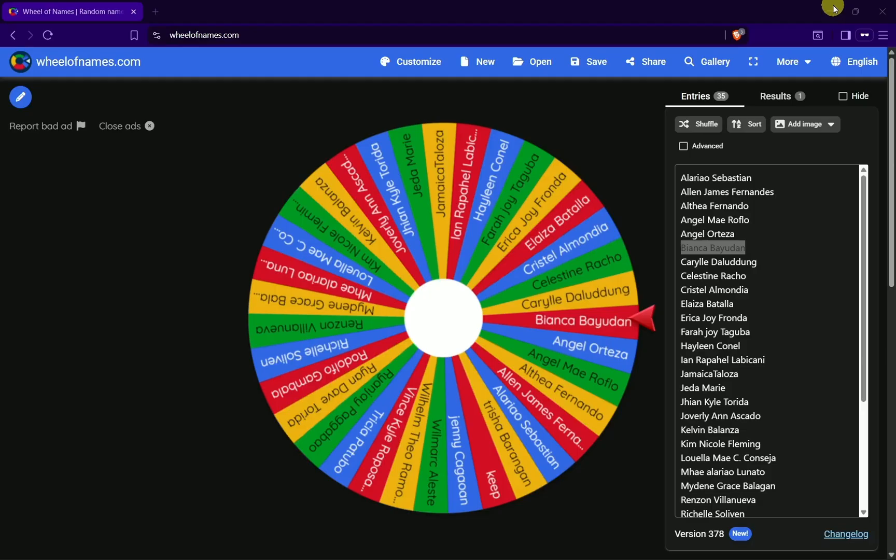
{"action": "left_click", "coordinate": [827, 11]}
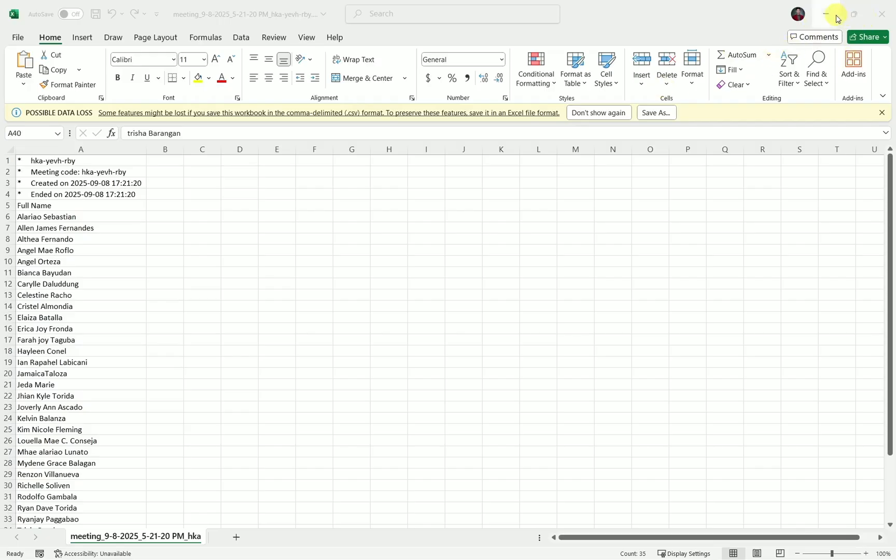
{"action": "left_click", "coordinate": [881, 14]}
{"action": "left_click", "coordinate": [506, 369]}
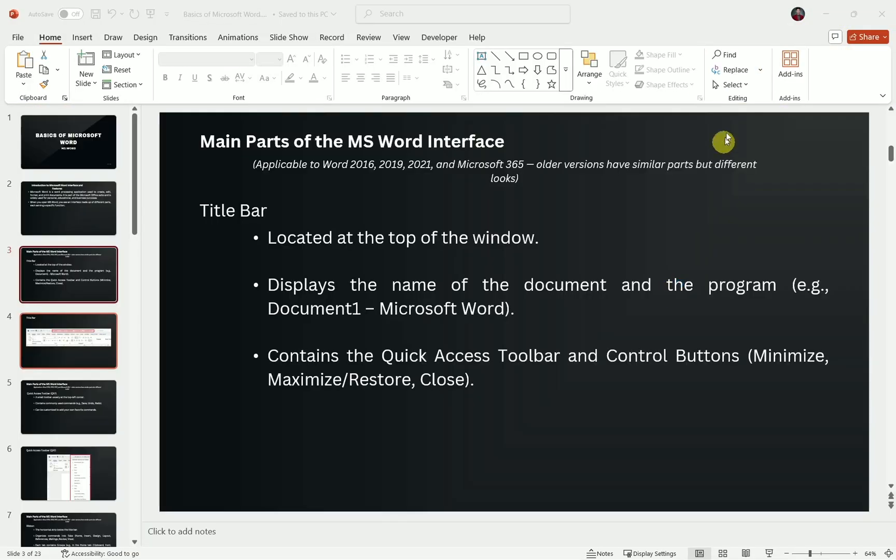
{"action": "left_click", "coordinate": [826, 11]}
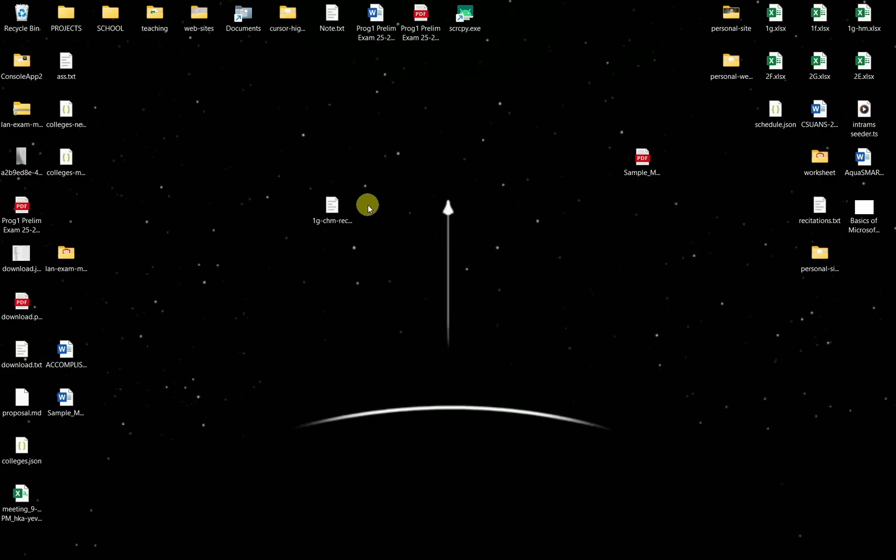
- Rearrange the desktop icons, moving the 1g-chm recitations file beside ass.txt and Sample_Menu.pdf beside the personal-site folder
{"action": "left_click_drag", "start_coordinate": [342, 210], "coordinate": [122, 73]}
{"action": "left_click_drag", "start_coordinate": [636, 157], "coordinate": [683, 18]}
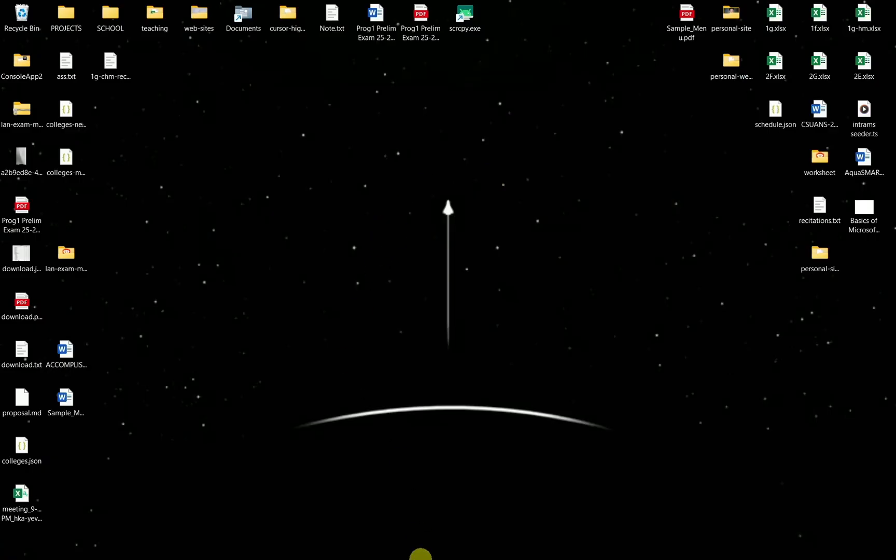
- Open the Windows app search and search for "word"
{"action": "mouse_move", "coordinate": [489, 555]}
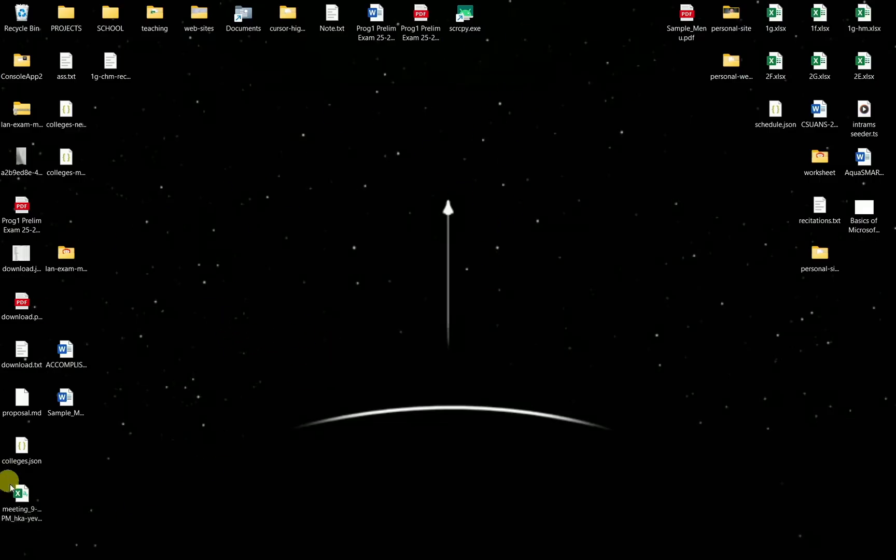
{"action": "mouse_move", "coordinate": [19, 558]}
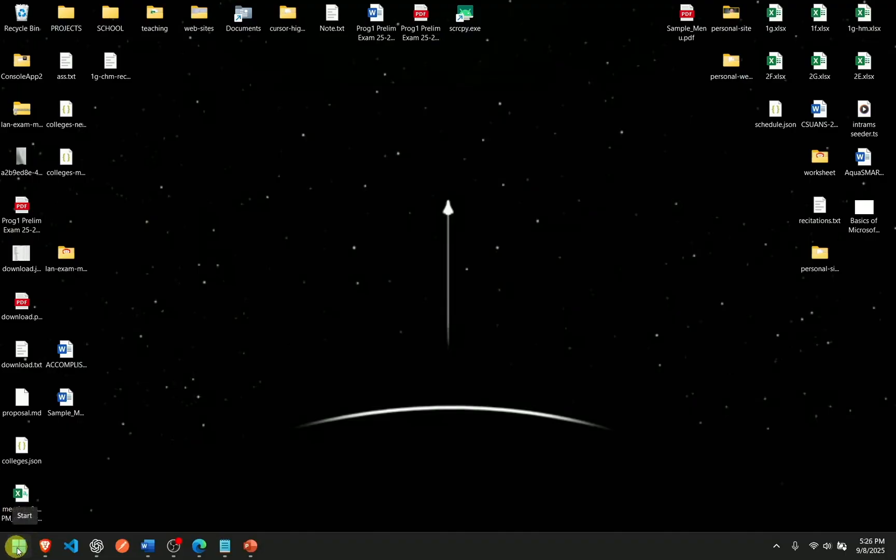
{"action": "left_click", "coordinate": [17, 550]}
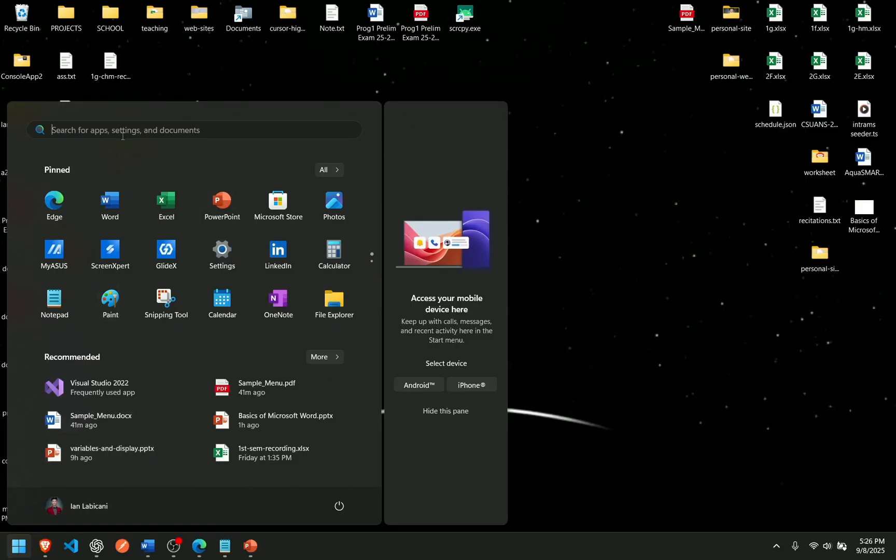
{"action": "left_click", "coordinate": [102, 134]}
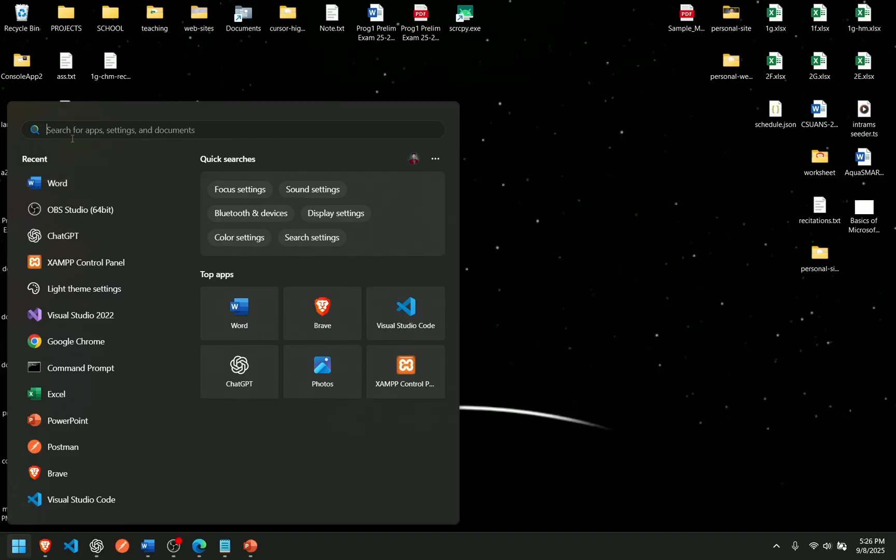
{"action": "type", "text": "word"}
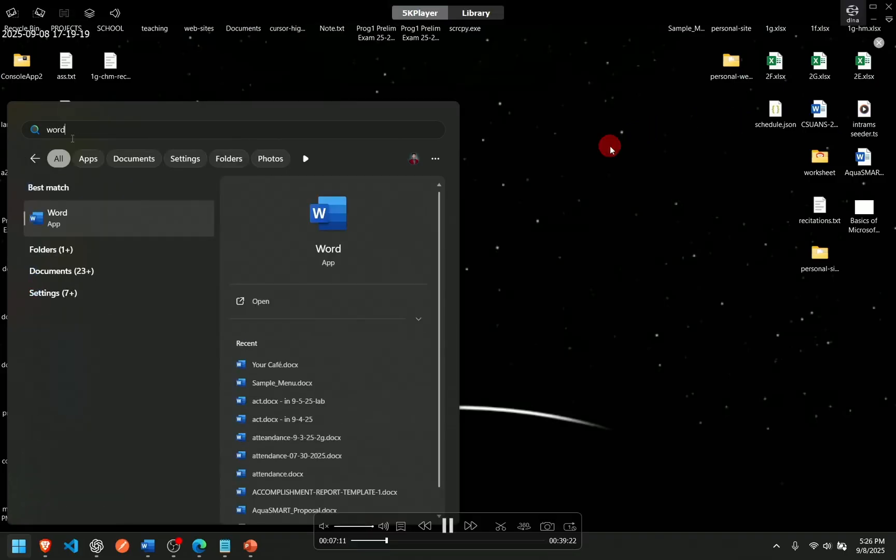
{"action": "right_click", "coordinate": [610, 149]}
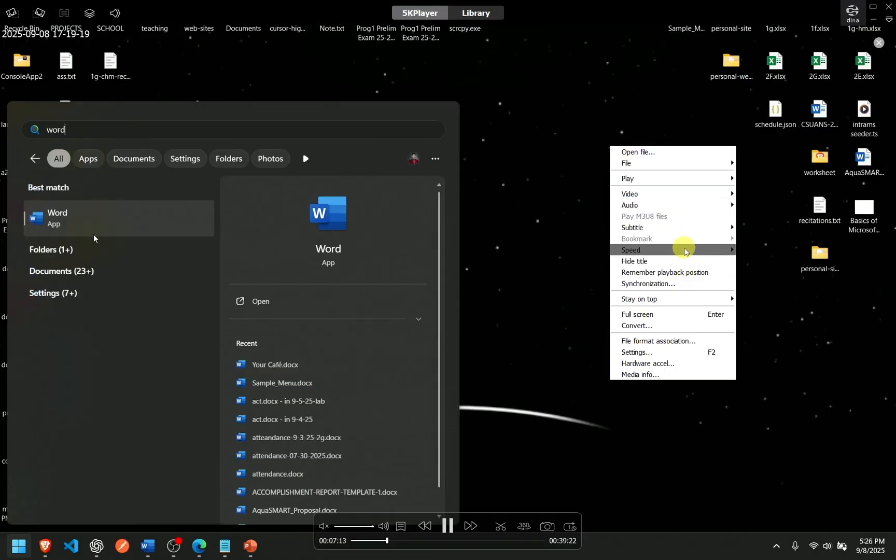
{"action": "mouse_move", "coordinate": [684, 251]}
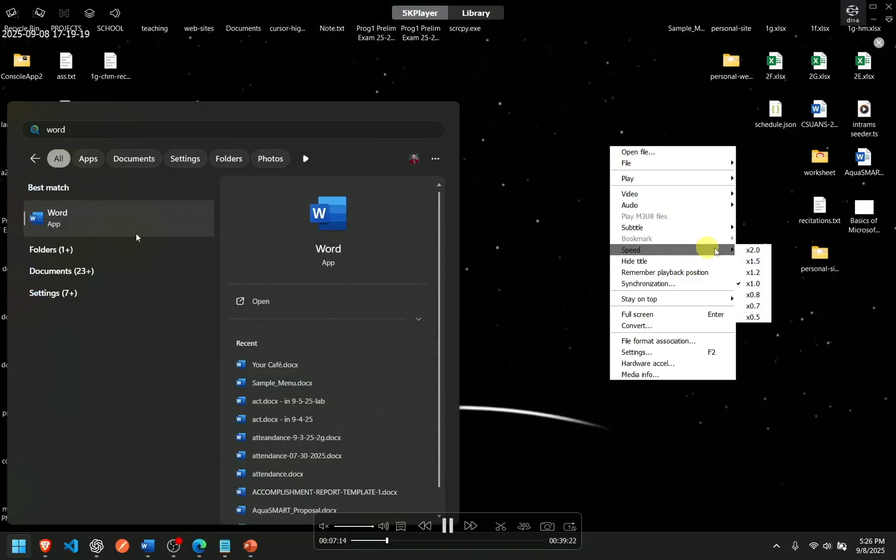
{"action": "left_click", "coordinate": [754, 272]}
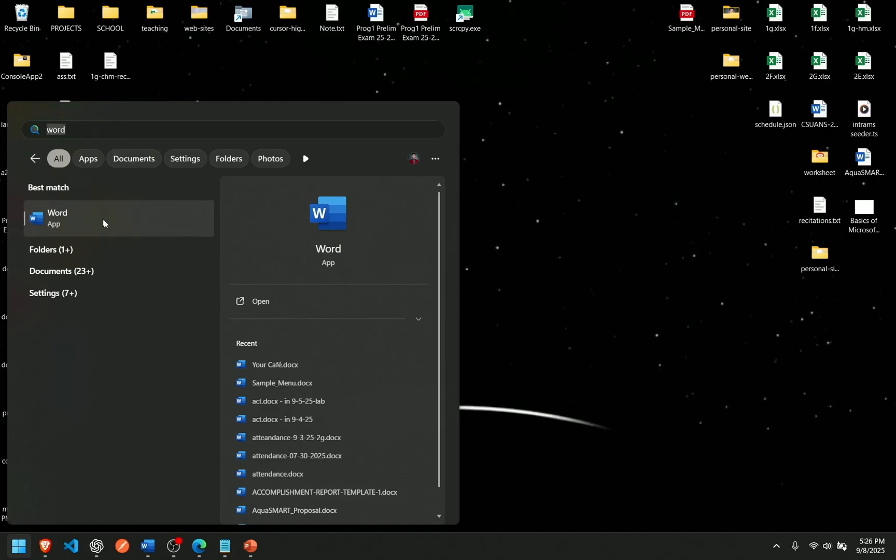
- Demonstrate finding other Office programs by searching for "excel", clearing the query and searching for "power"
{"action": "type", "text": "excel"}
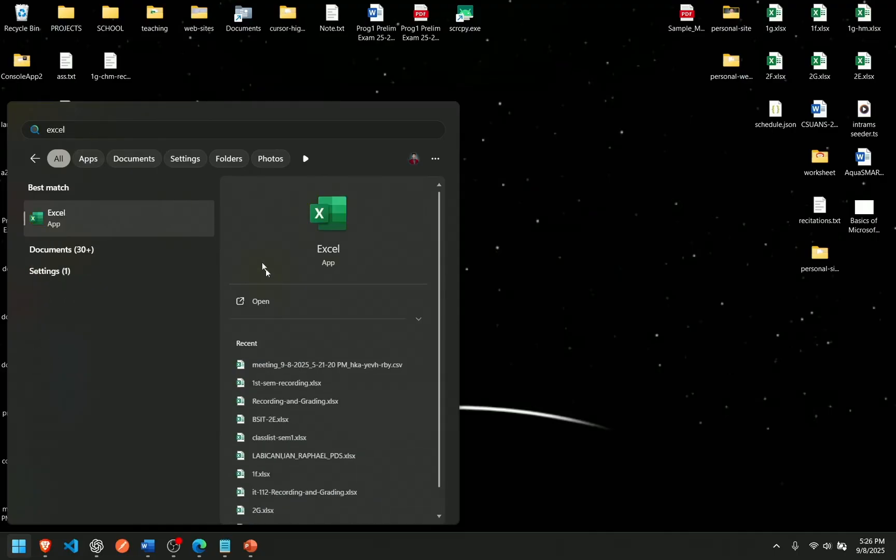
{"action": "key", "text": "BackSpace"}
{"action": "key", "text": "BackSpace"}
{"action": "key", "text": "BackSpace"}
{"action": "key", "text": "BackSpace"}
{"action": "key", "text": "BackSpace"}
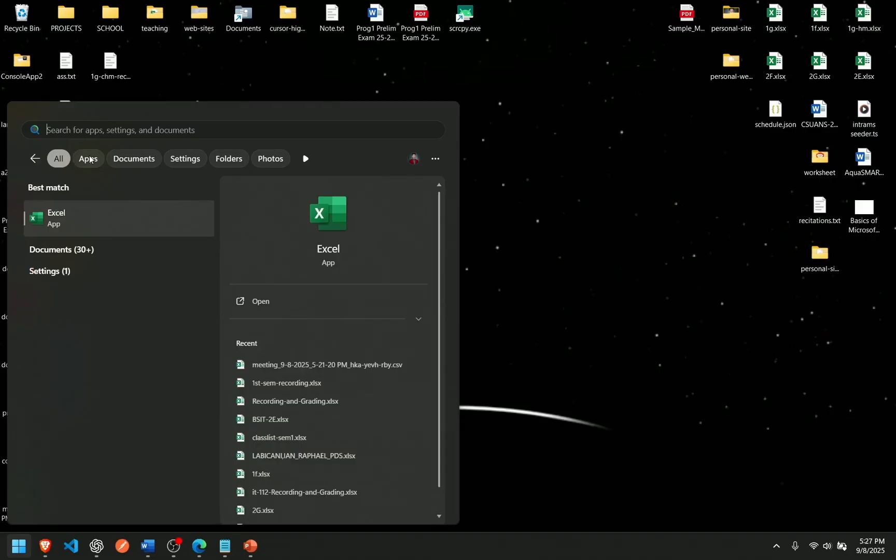
{"action": "type", "text": "power"}
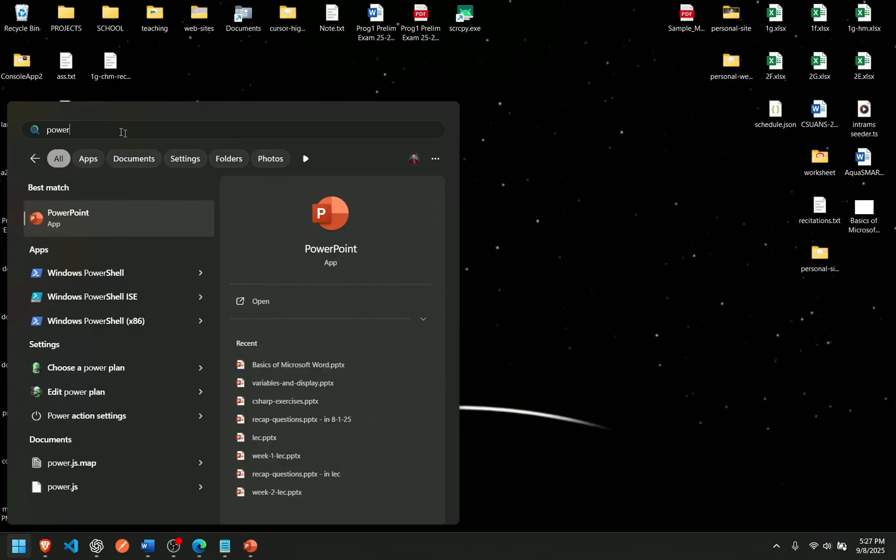
- Replace the query with "word", launch Word, and move its start window onto the middle of the shared desktop
{"action": "double_click", "coordinate": [95, 128]}
{"action": "type", "text": "word"}
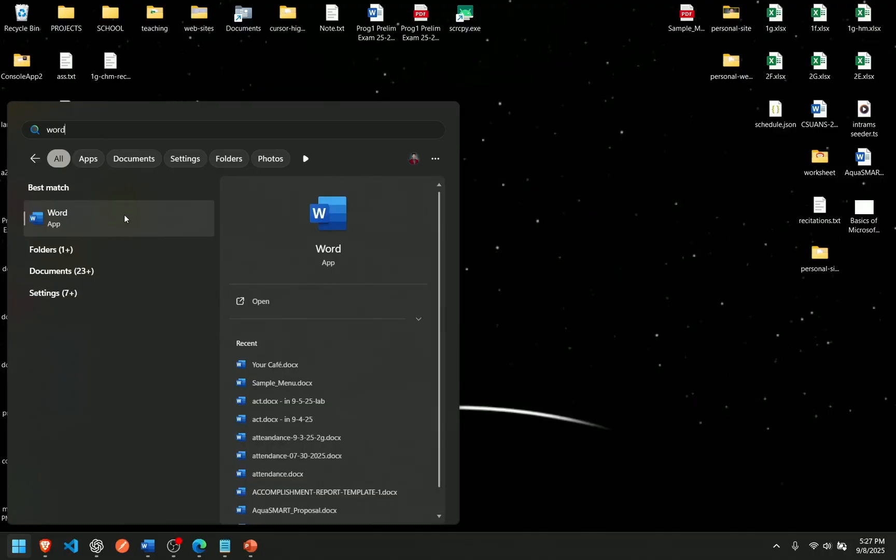
{"action": "left_click", "coordinate": [279, 304]}
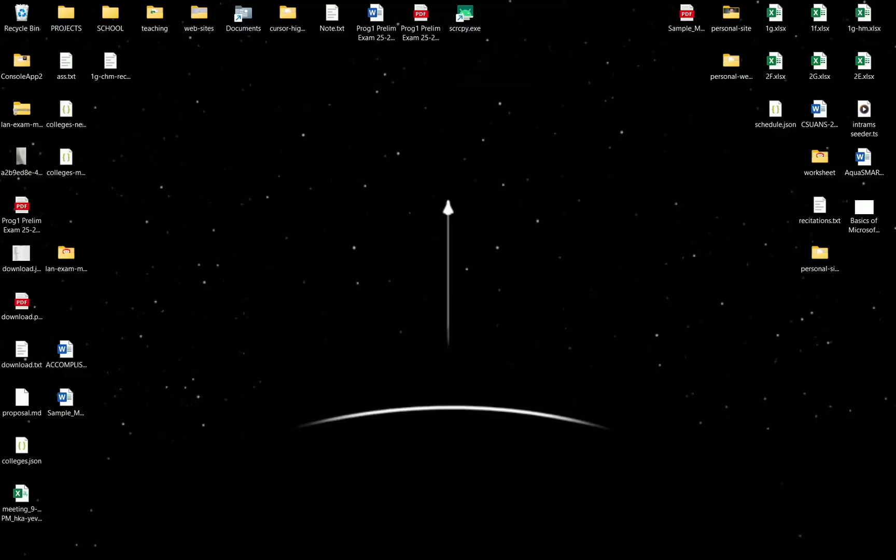
{"action": "left_click_drag", "start_coordinate": [895, 46], "coordinate": [336, 91]}
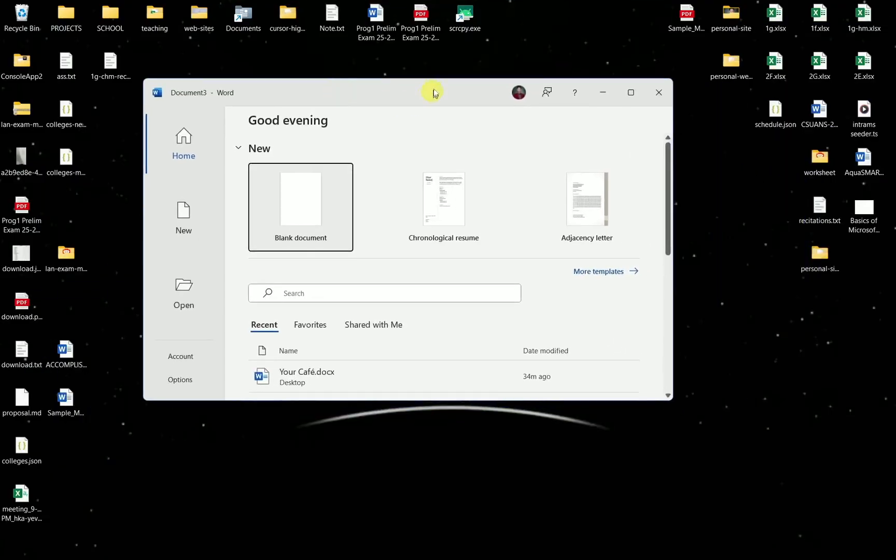
{"action": "left_click_drag", "start_coordinate": [434, 94], "coordinate": [416, 101]}
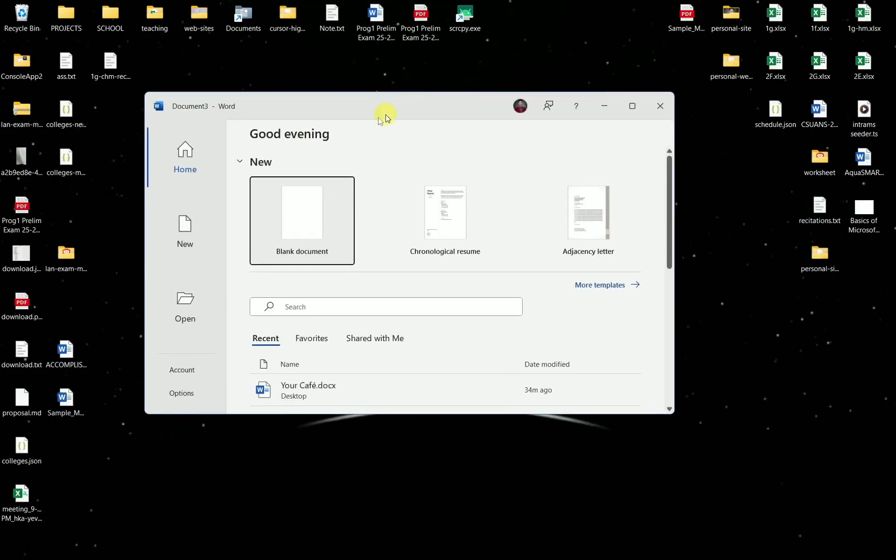
- Demonstrate the window controls by alternately maximizing and restoring the Word start window, ending with it maximized
{"action": "left_click", "coordinate": [632, 105]}
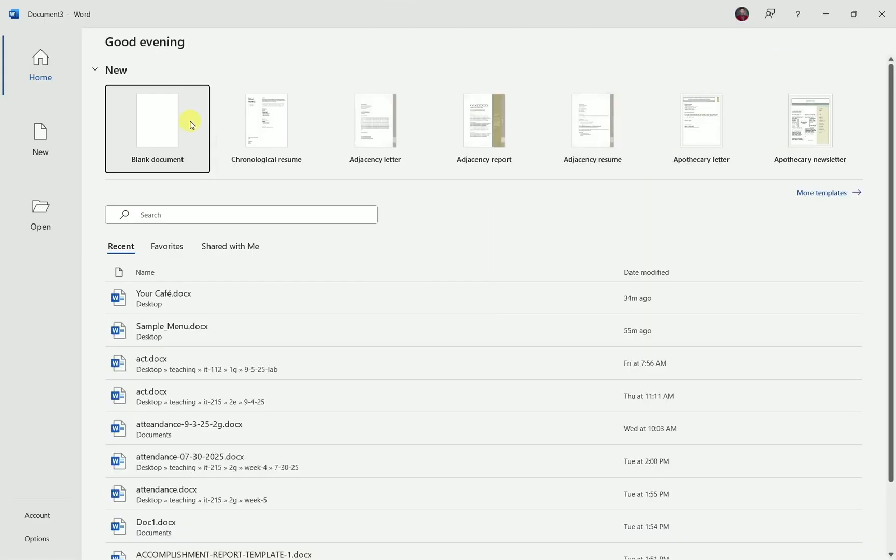
{"action": "left_click", "coordinate": [852, 14]}
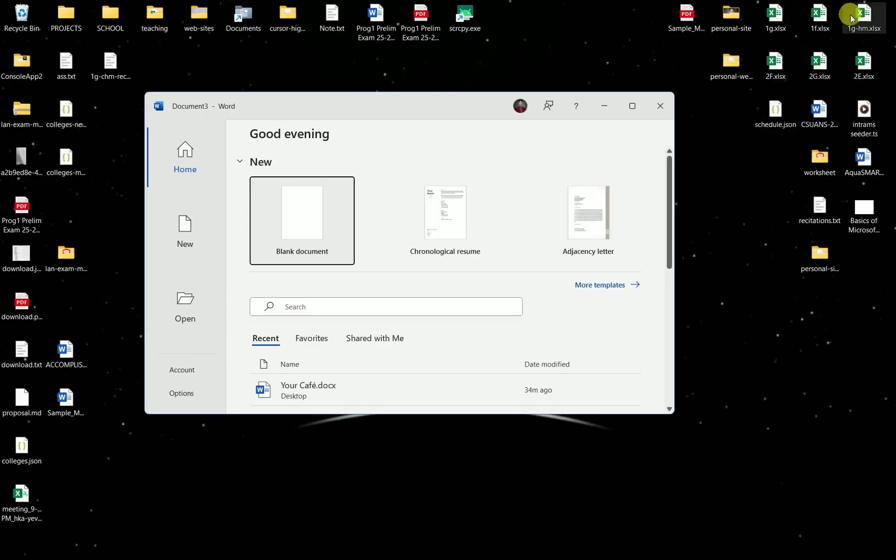
{"action": "left_click", "coordinate": [632, 106]}
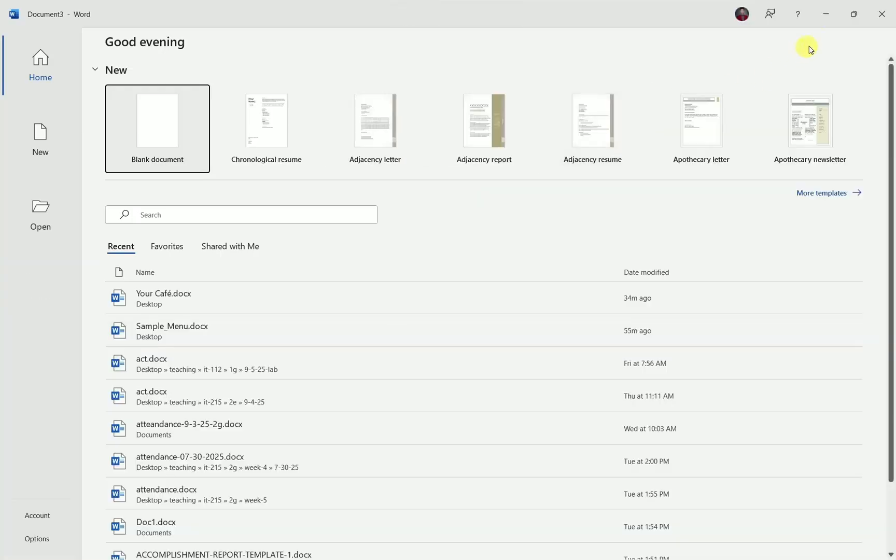
{"action": "left_click", "coordinate": [853, 14]}
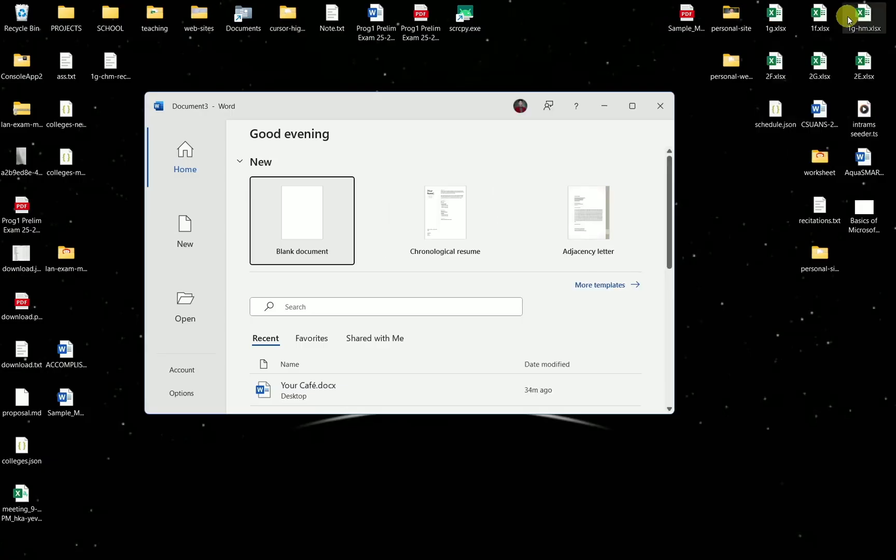
{"action": "left_click", "coordinate": [633, 106]}
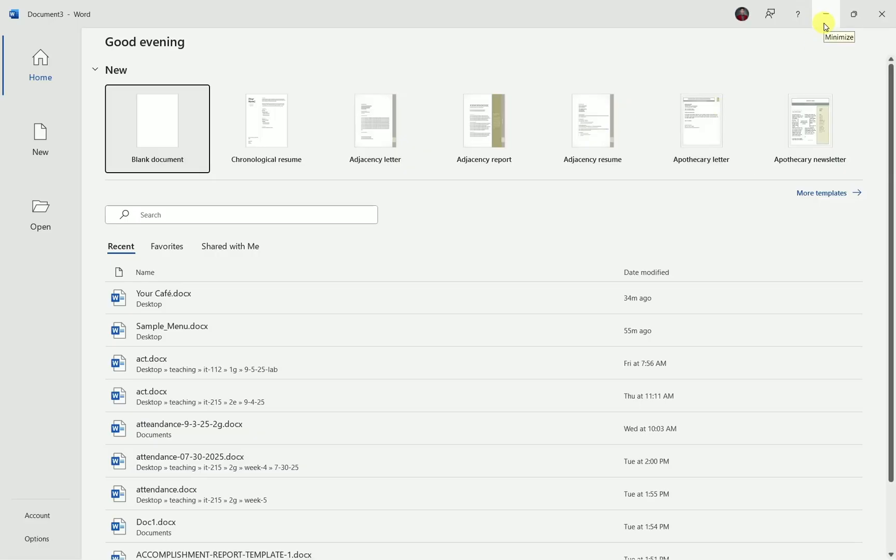
- Minimize the Word start window and bring the Document3 window back to the screen
{"action": "left_click", "coordinate": [819, 28]}
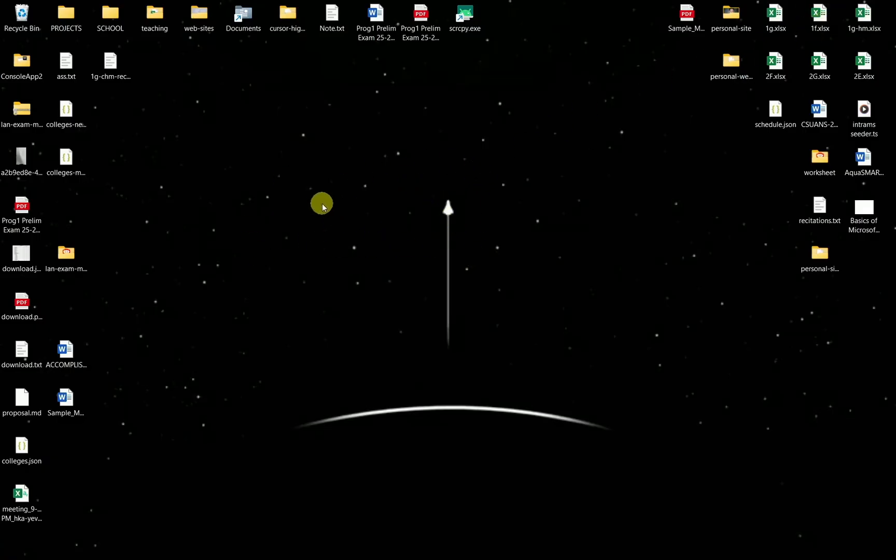
{"action": "mouse_move", "coordinate": [193, 556]}
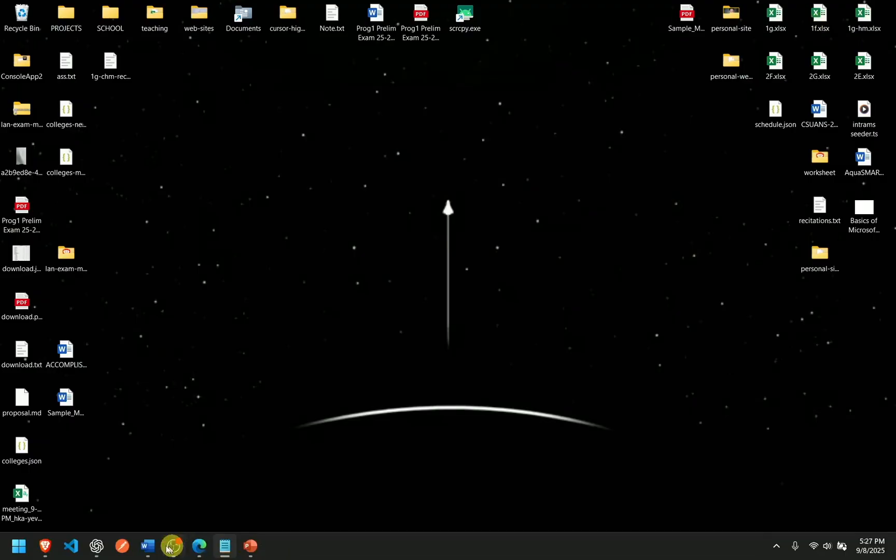
{"action": "mouse_move", "coordinate": [144, 549]}
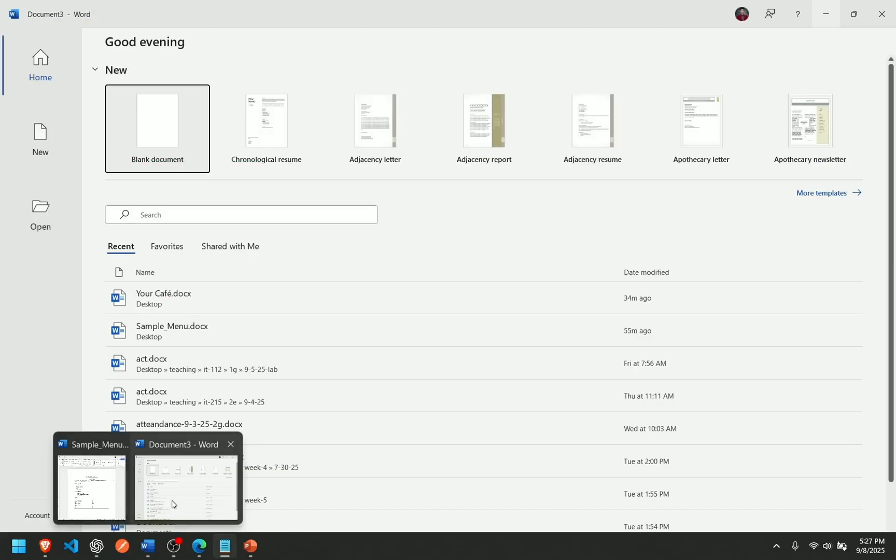
{"action": "left_click", "coordinate": [173, 503]}
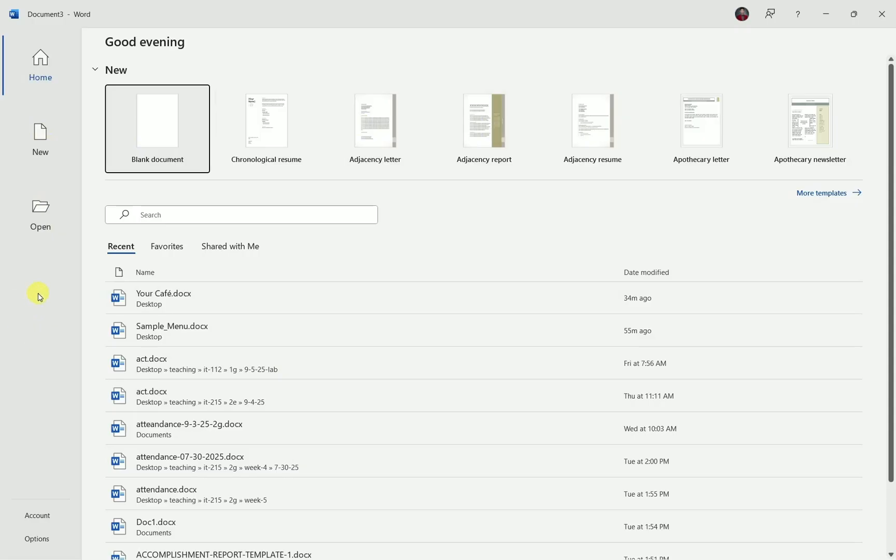
{"action": "right_click", "coordinate": [657, 287]}
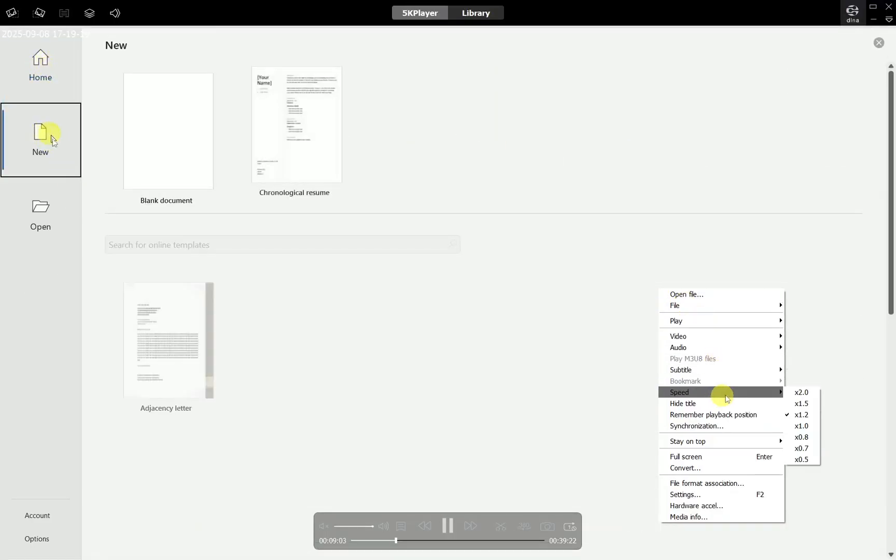
{"action": "left_click", "coordinate": [793, 134]}
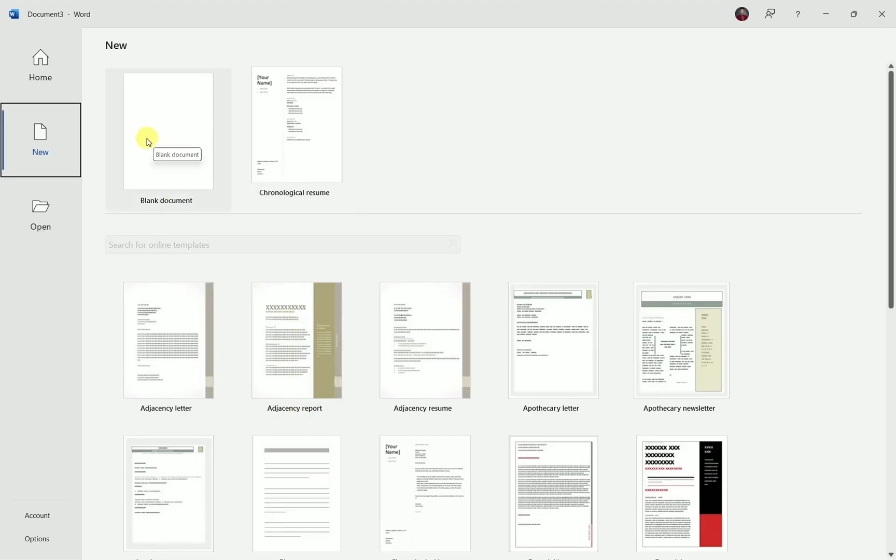
- Create a new blank document from Word's New page
{"action": "left_click", "coordinate": [172, 130]}
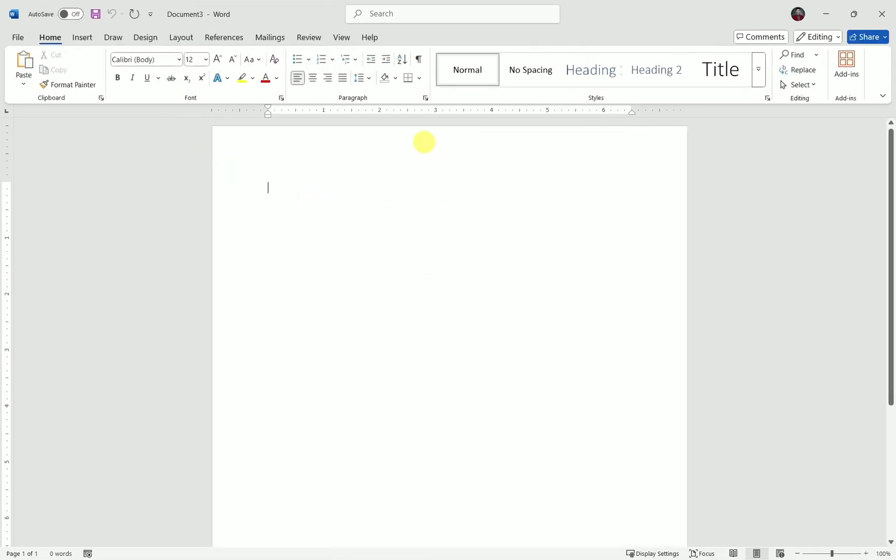
{"action": "scroll", "coordinate": [436, 268], "scroll_direction": "down", "scroll_amount": 4}
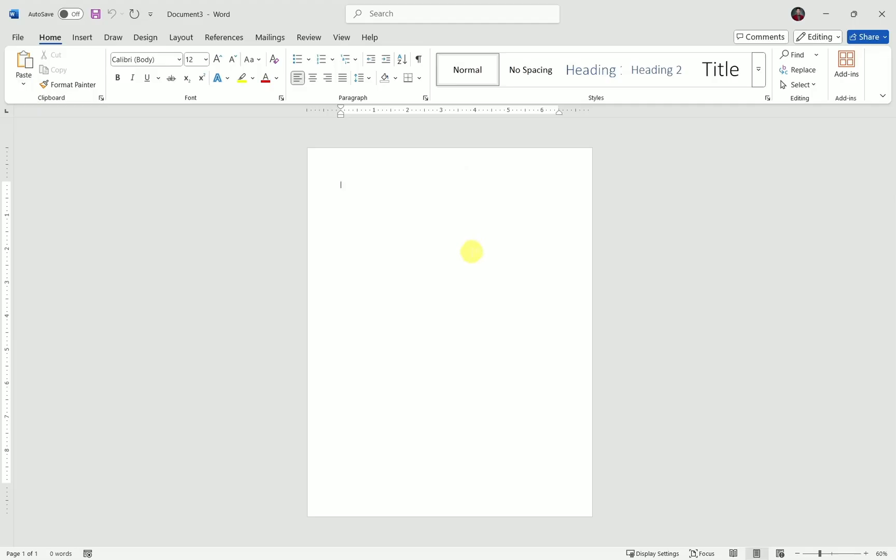
{"action": "scroll", "coordinate": [394, 220], "scroll_direction": "up", "scroll_amount": 2}
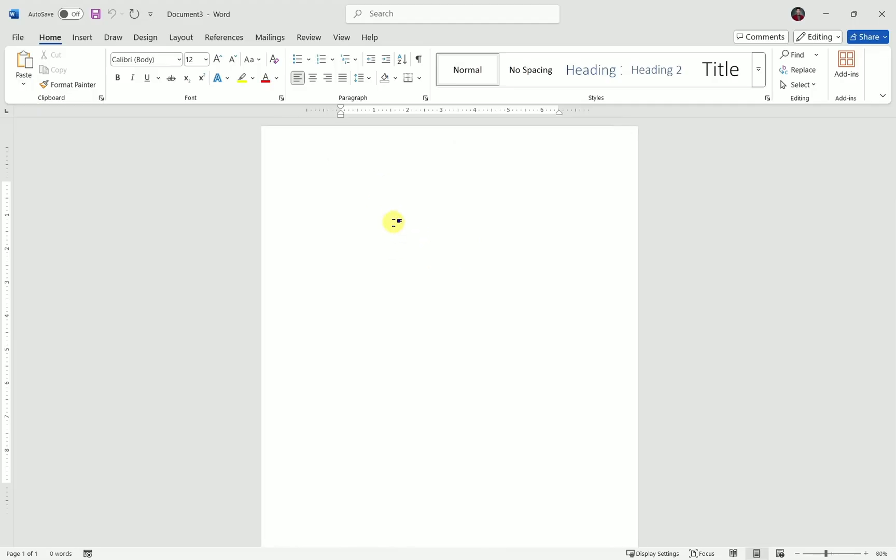
{"action": "scroll", "coordinate": [402, 293], "scroll_direction": "up", "scroll_amount": 1}
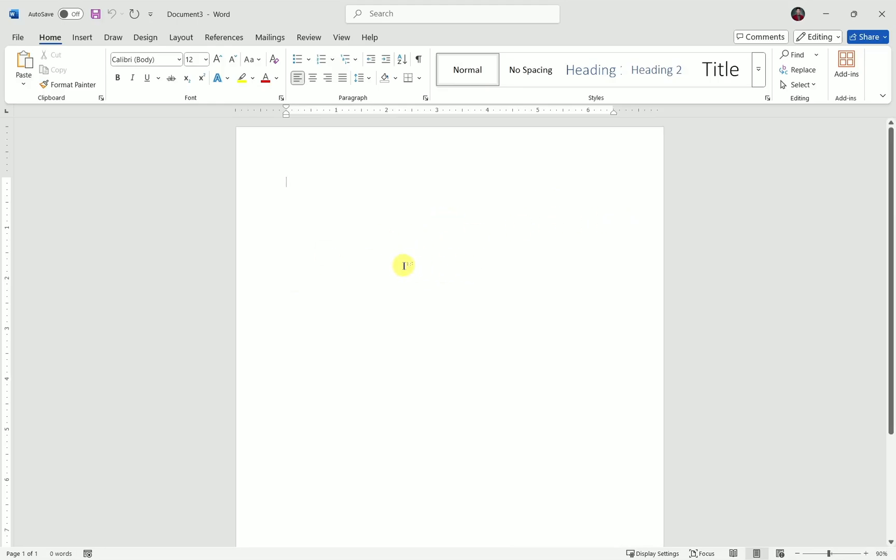
- Switch to Sample_Menu.pdf in Edge and examine its café title line and welcome paragraph
{"action": "key", "text": "alt+Tab"}
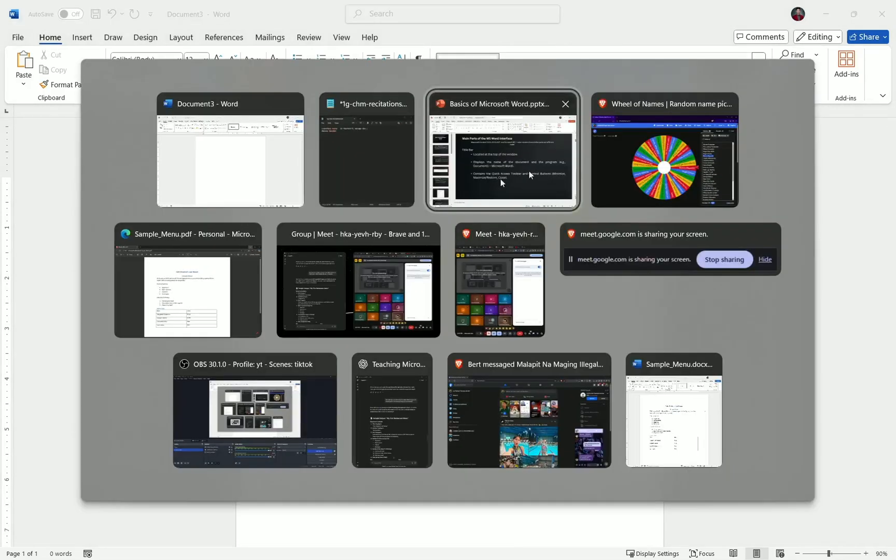
{"action": "left_click", "coordinate": [199, 283]}
{"action": "left_click", "coordinate": [588, 208]}
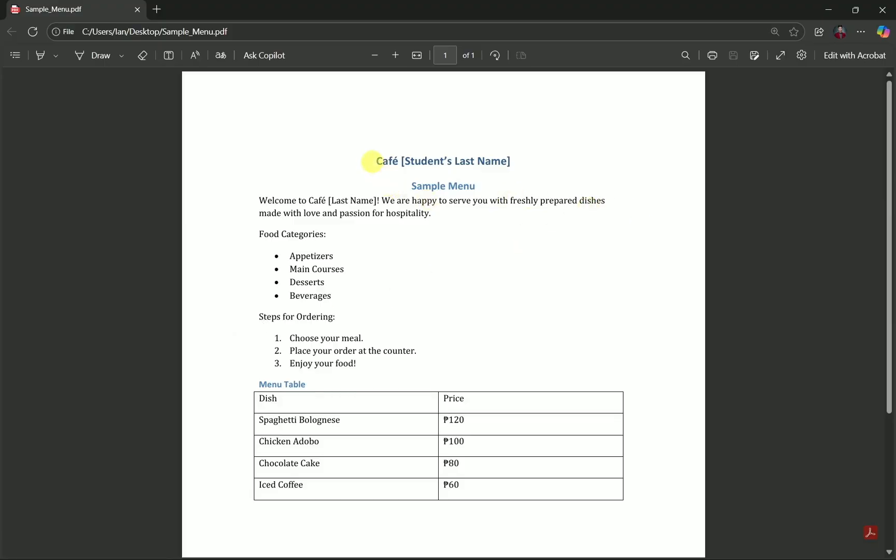
{"action": "left_click_drag", "start_coordinate": [374, 160], "coordinate": [512, 160]}
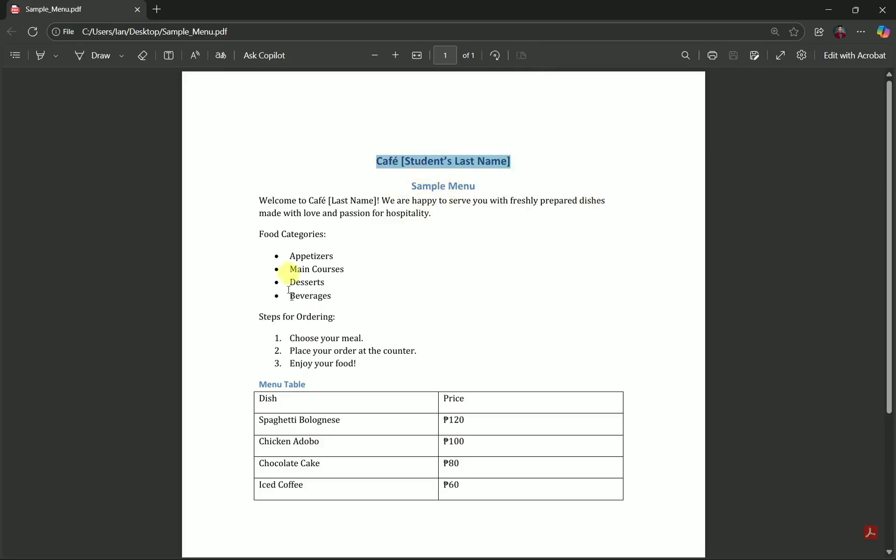
{"action": "left_click_drag", "start_coordinate": [500, 200], "coordinate": [518, 200]}
{"action": "left_click", "coordinate": [492, 240]}
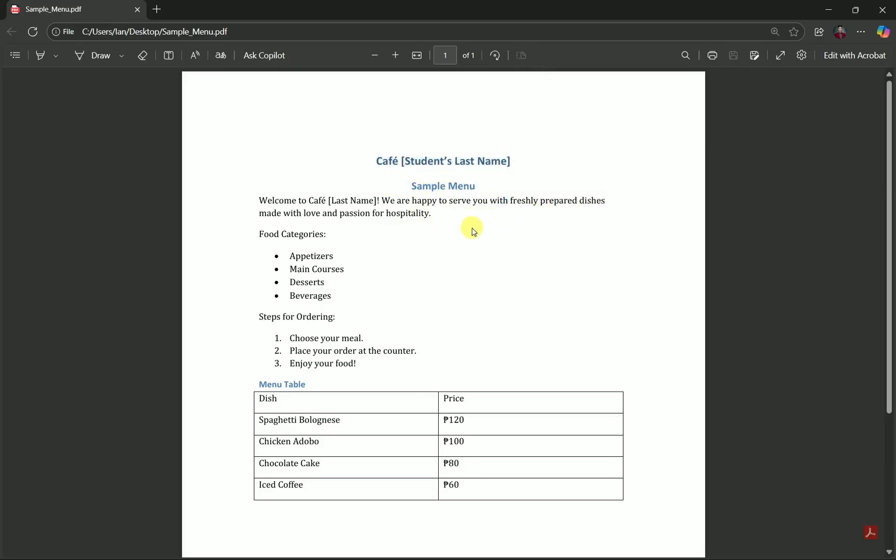
- Switch back to the blank Word document, clear the trial typing and enter "Your Caf" on the first line
{"action": "key", "text": "super+Tab"}
{"action": "left_click", "coordinate": [392, 176]}
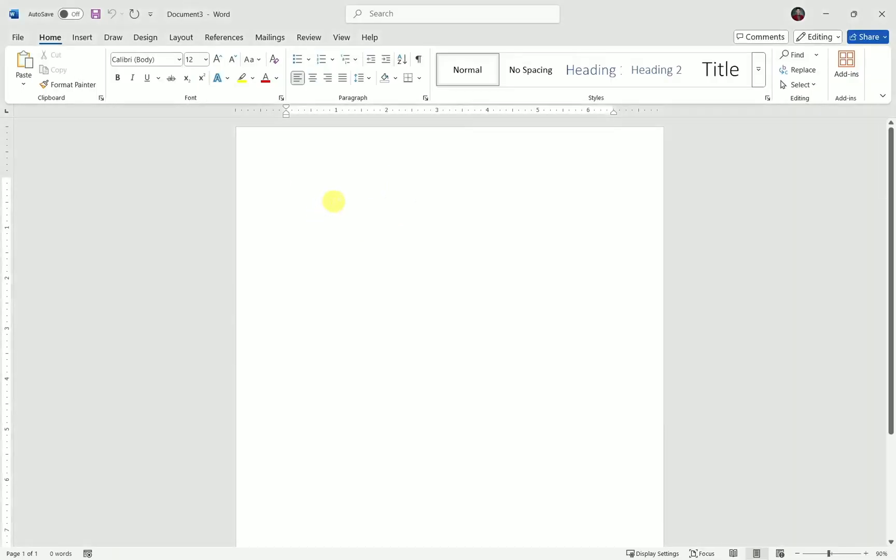
{"action": "type", "text": "adsfkasdfjb aj"}
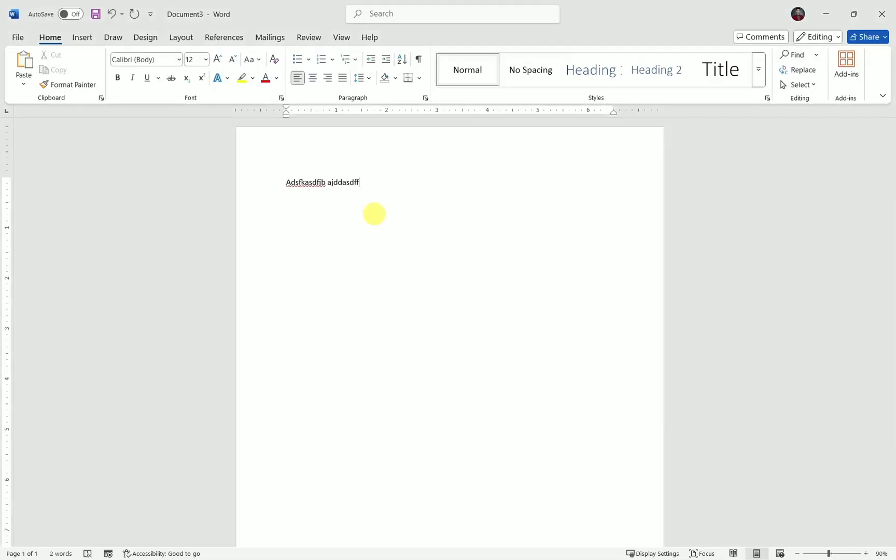
{"action": "key", "text": "ctrl+BackSpace"}
{"action": "key", "text": "ctrl+BackSpace"}
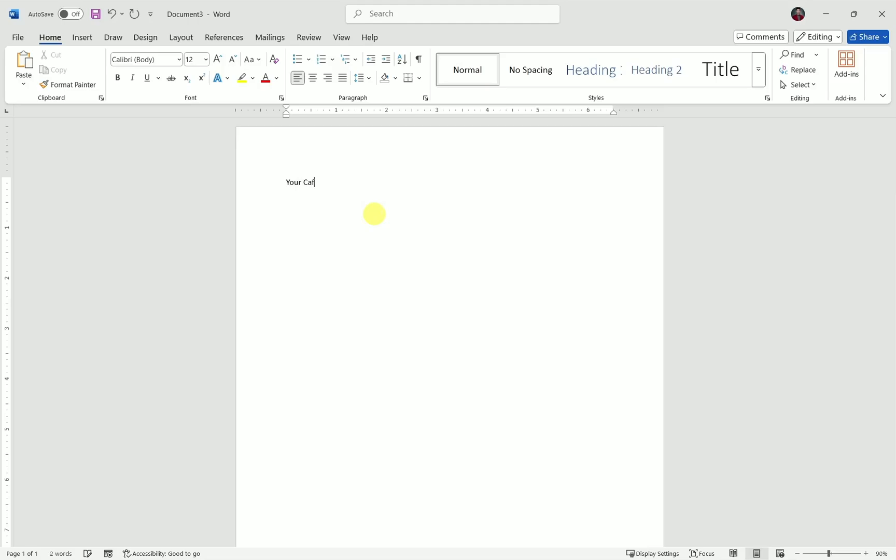
- Complete the word "Café" by inserting é from the Latin symbols of the Windows emoji and symbol picker
{"action": "key", "text": "super+period"}
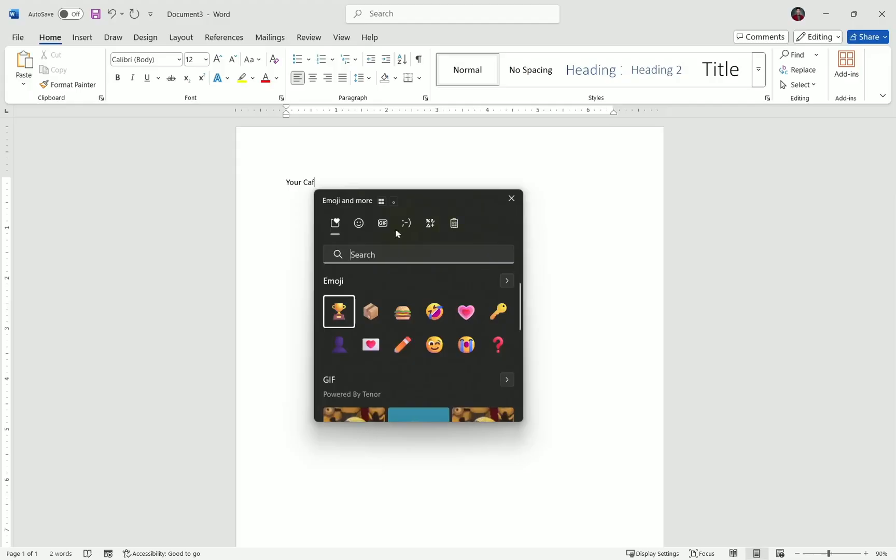
{"action": "scroll", "coordinate": [388, 226], "scroll_direction": "down", "scroll_amount": 3}
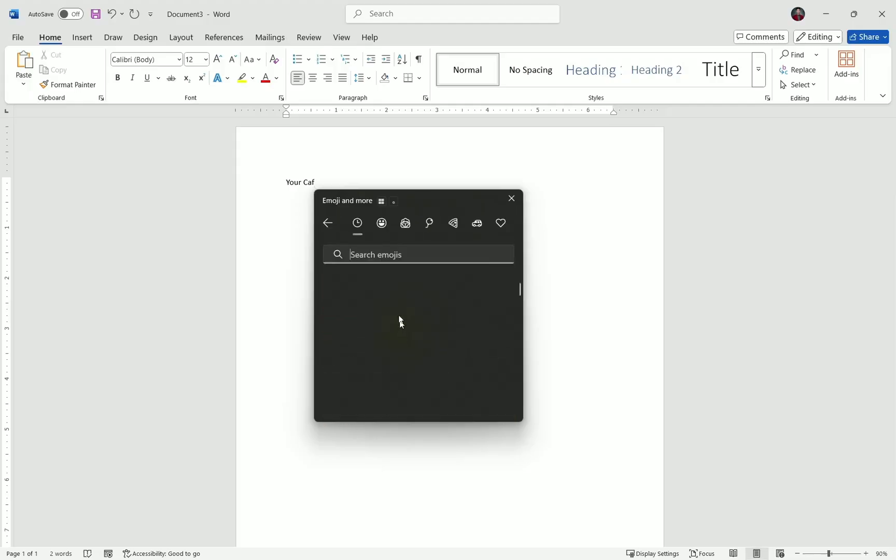
{"action": "scroll", "coordinate": [394, 344], "scroll_direction": "down", "scroll_amount": 5}
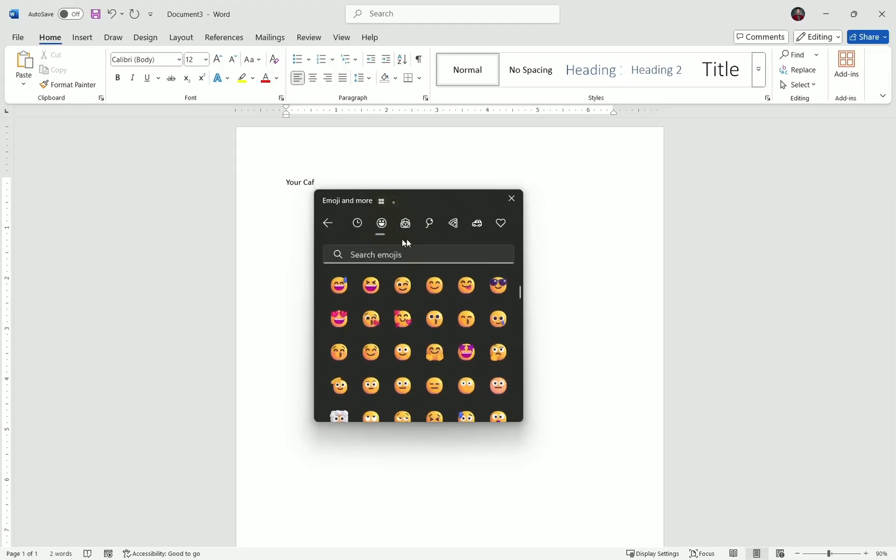
{"action": "left_click", "coordinate": [327, 224]}
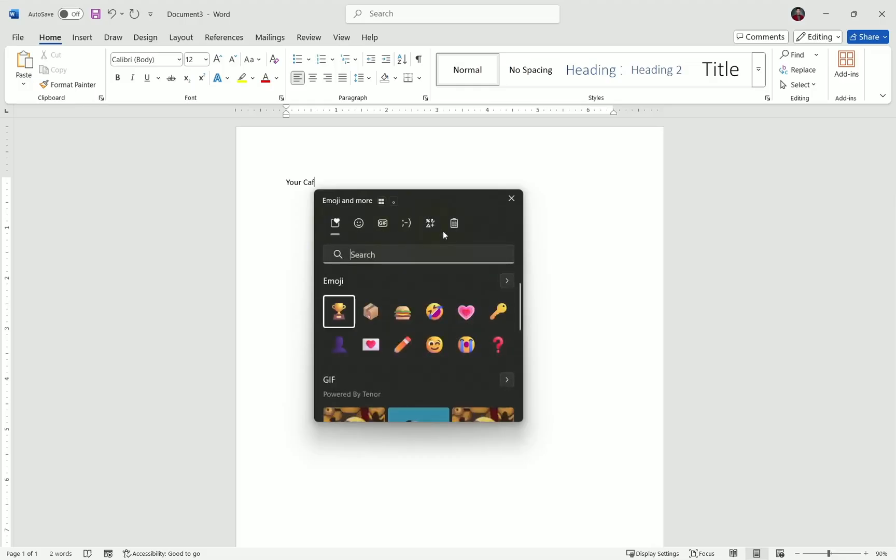
{"action": "left_click", "coordinate": [431, 224]}
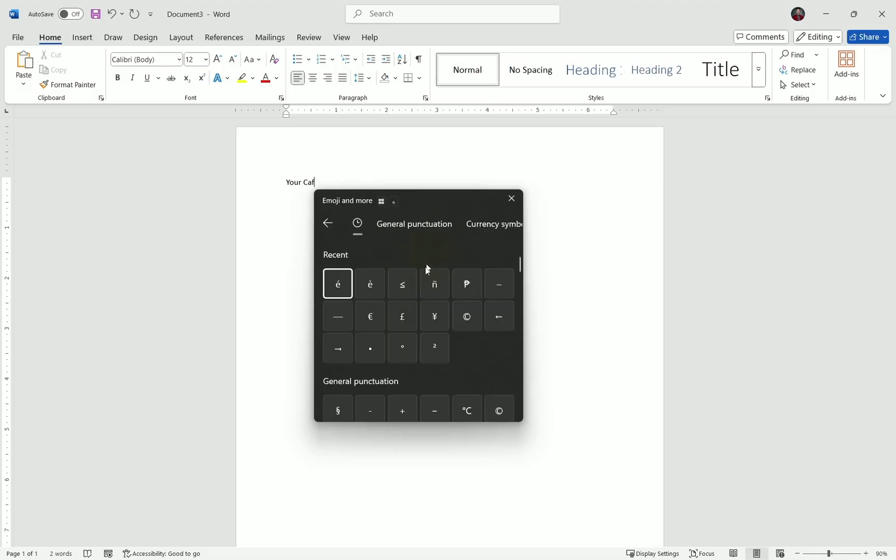
{"action": "scroll", "coordinate": [403, 296], "scroll_direction": "down", "scroll_amount": 3}
{"action": "scroll", "coordinate": [403, 299], "scroll_direction": "down", "scroll_amount": 5}
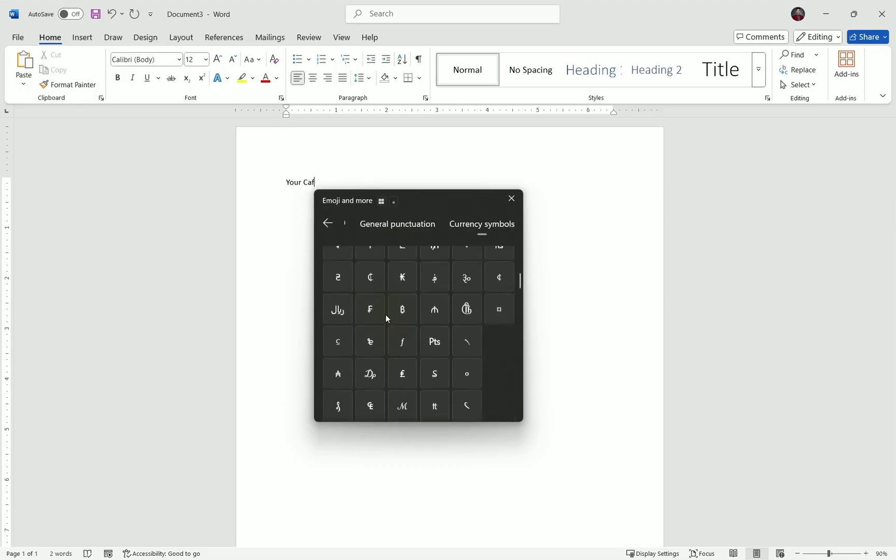
{"action": "scroll", "coordinate": [386, 326], "scroll_direction": "down", "scroll_amount": 4}
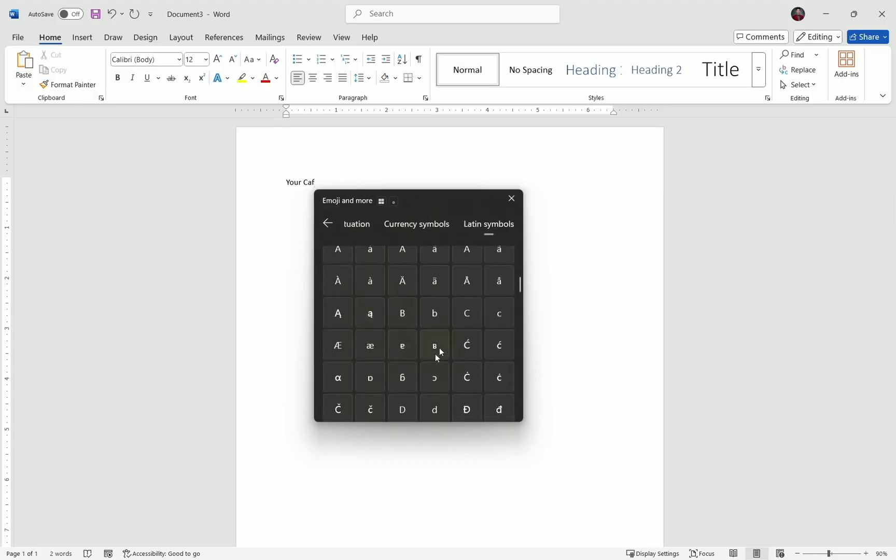
{"action": "scroll", "coordinate": [383, 362], "scroll_direction": "down", "scroll_amount": 4}
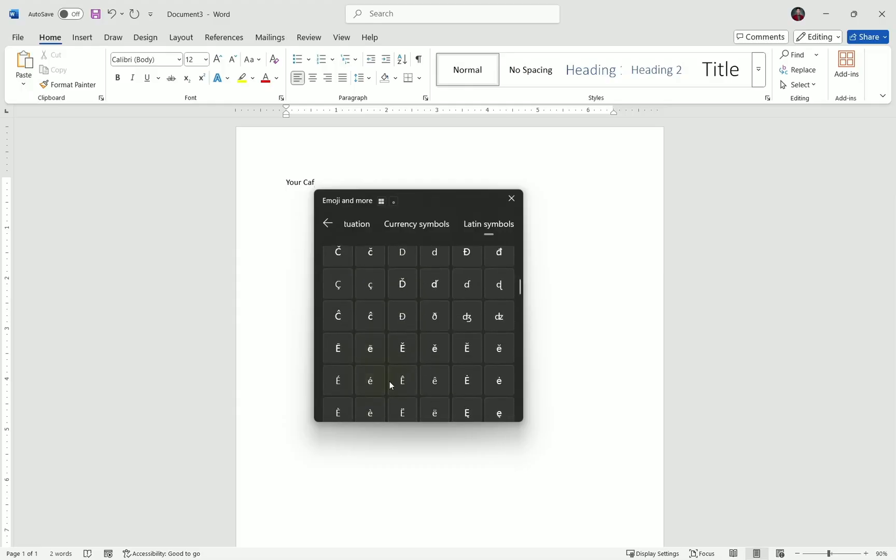
{"action": "left_click", "coordinate": [351, 158]}
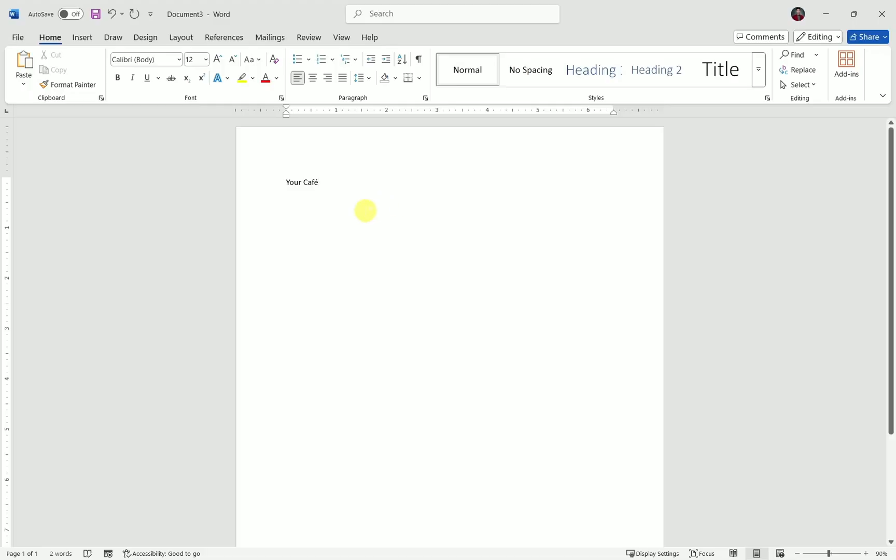
- Compare the "Your Café" line in Word with the title in Sample_Menu.pdf, highlighting the typed line
{"action": "left_click_drag", "start_coordinate": [322, 185], "coordinate": [284, 185]}
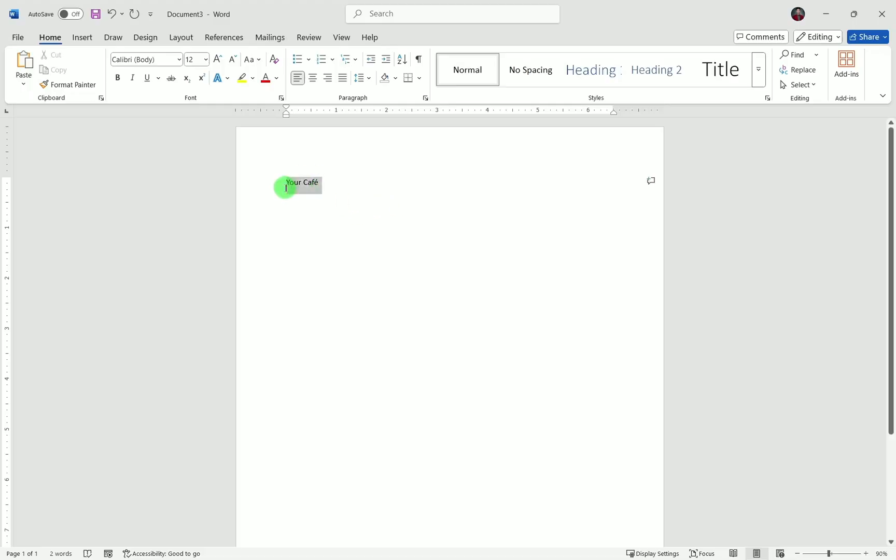
{"action": "left_click", "coordinate": [335, 199]}
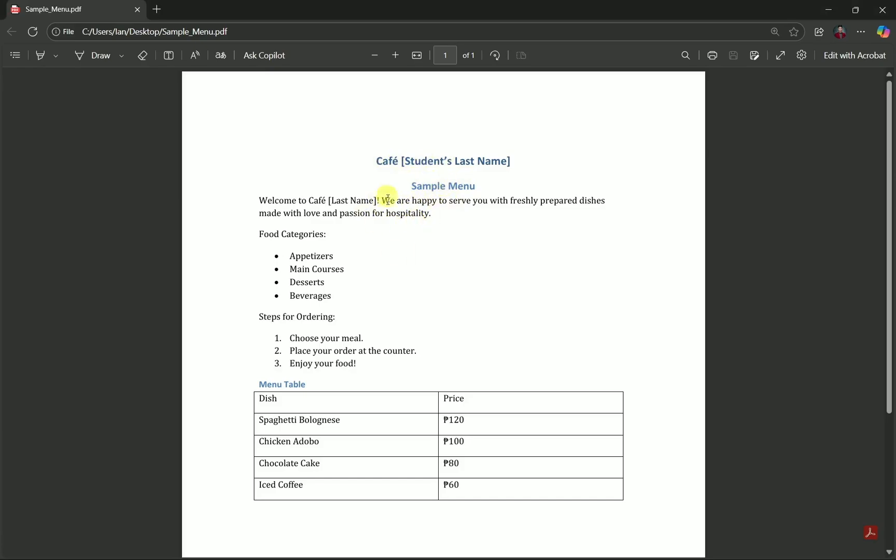
{"action": "key", "text": "alt+Tab"}
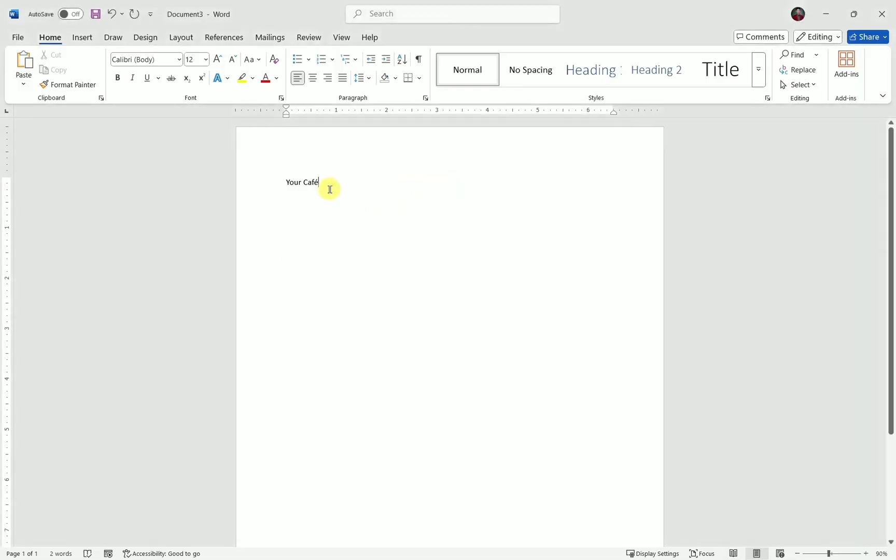
{"action": "left_click_drag", "start_coordinate": [330, 181], "coordinate": [292, 182]}
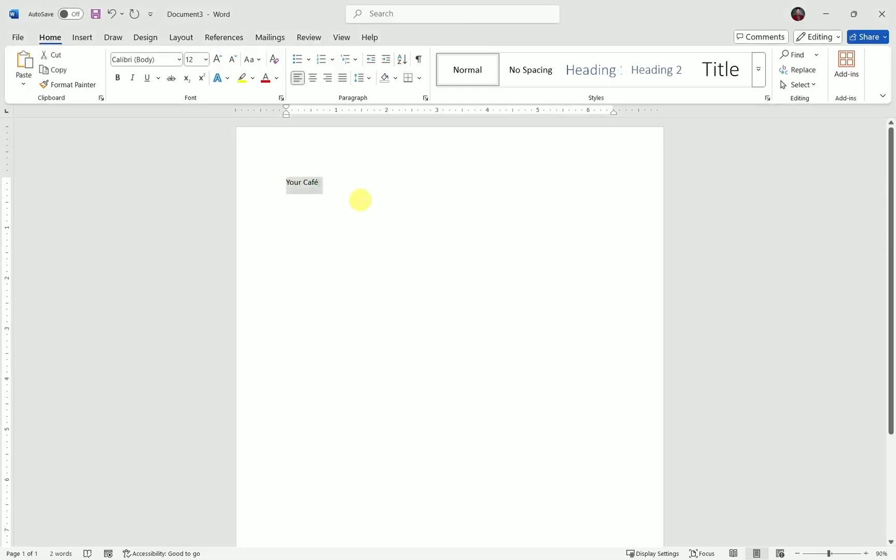
{"action": "left_click", "coordinate": [363, 198]}
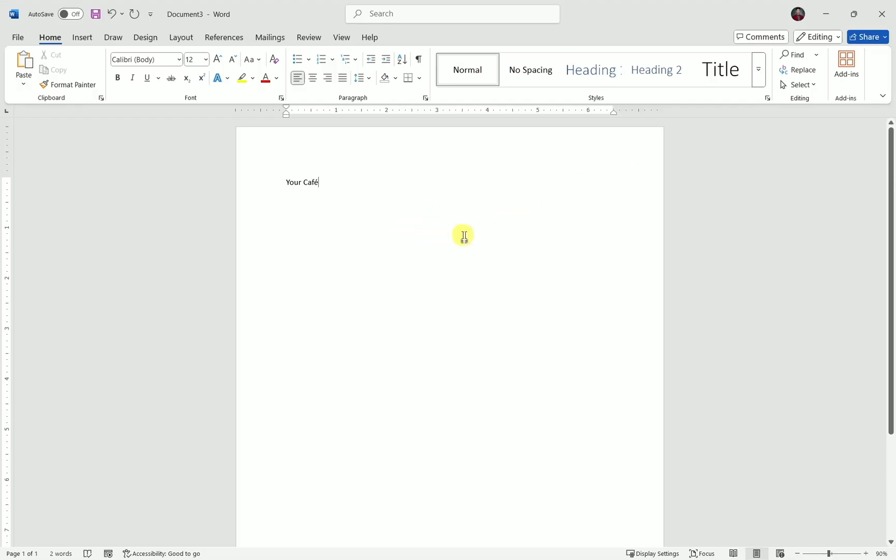
- Arrange the windows side by side, with Document3 on the left half and Sample_Menu.pdf on the right half
{"action": "key", "text": "super+Left"}
{"action": "left_click", "coordinate": [540, 84]}
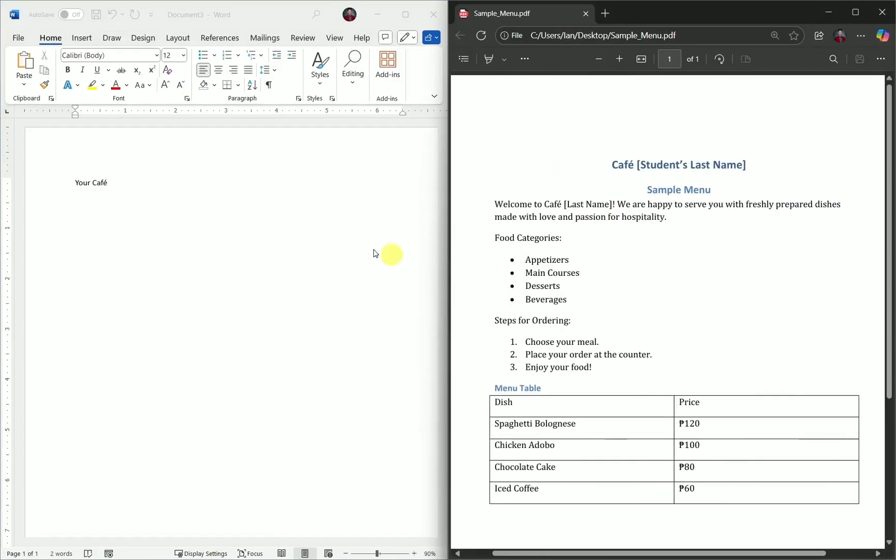
{"action": "left_click", "coordinate": [260, 232]}
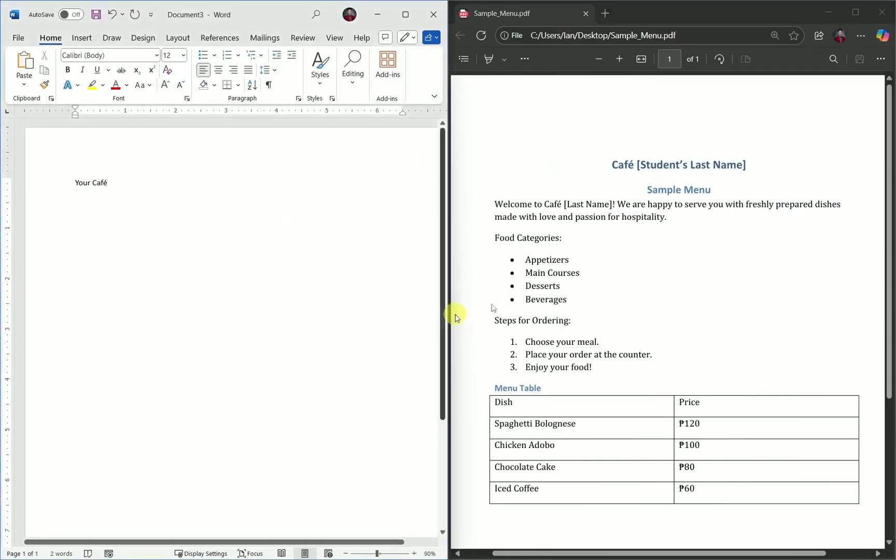
- Highlight the sample menu text and its title line in the PDF for reference, and zoom the Word page to 80%
{"action": "left_click_drag", "start_coordinate": [607, 167], "coordinate": [700, 403]}
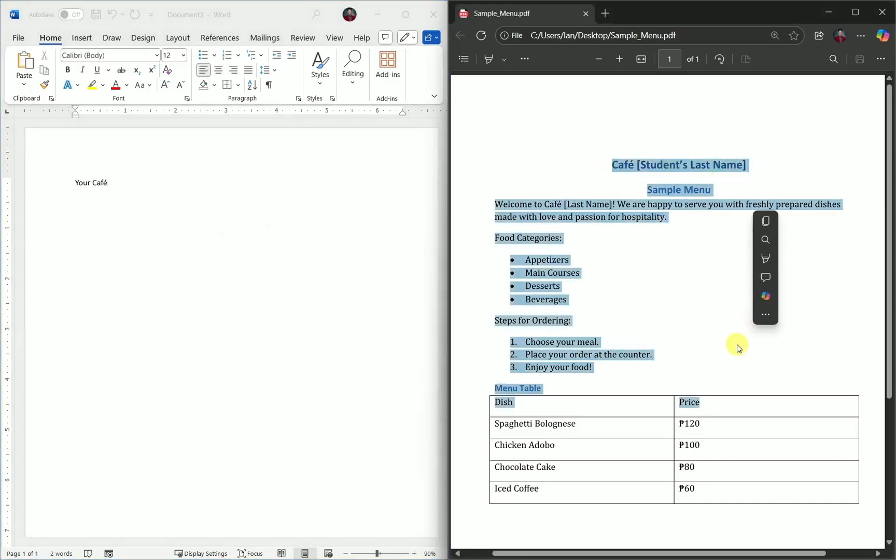
{"action": "left_click", "coordinate": [323, 178]}
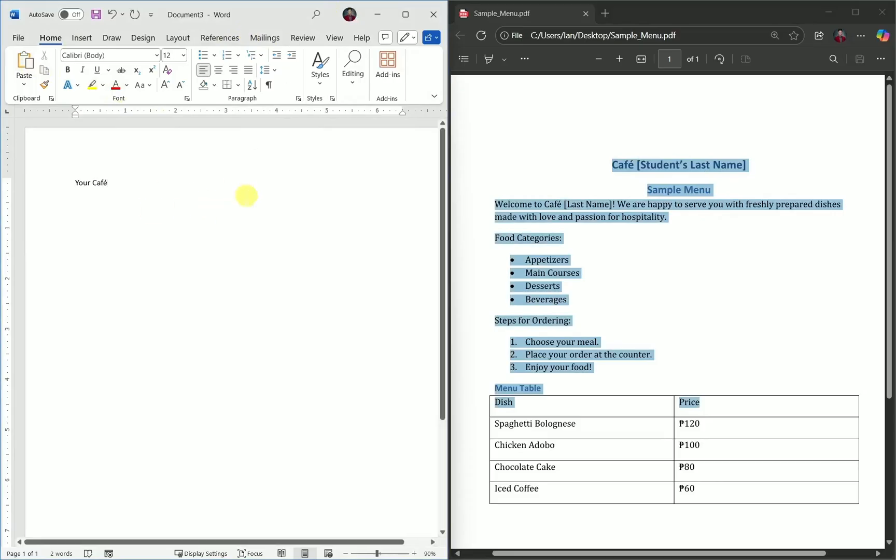
{"action": "scroll", "coordinate": [230, 203], "scroll_direction": "down", "scroll_amount": 1}
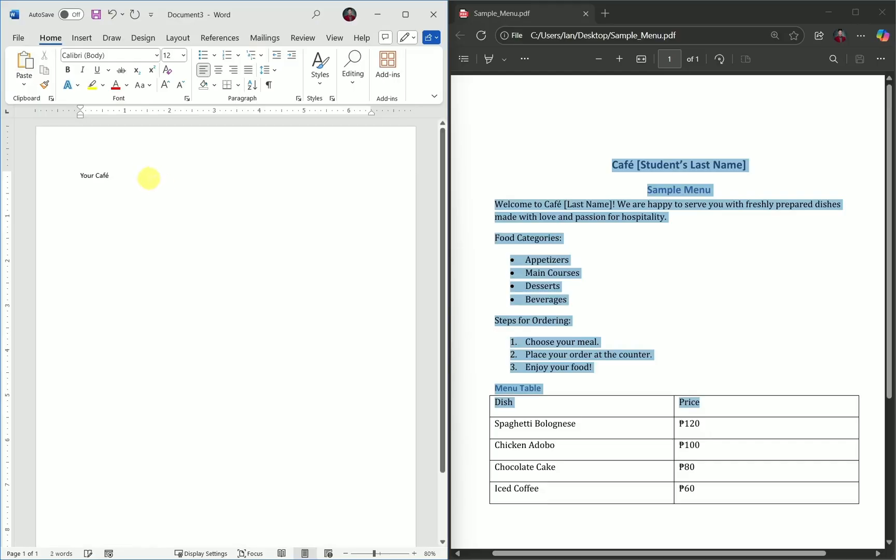
{"action": "left_click", "coordinate": [628, 164]}
{"action": "left_click_drag", "start_coordinate": [627, 164], "coordinate": [748, 166]}
{"action": "left_click", "coordinate": [126, 182]}
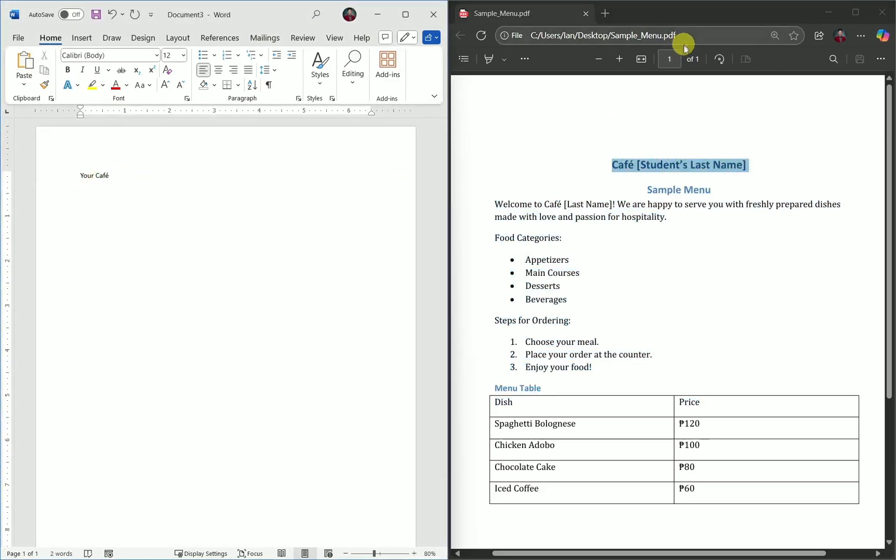
- Switch to the Wheel of Names window, restore and maximize it to view the wheel, and minimize it
{"action": "key", "text": "alt+tab"}
{"action": "left_click", "coordinate": [254, 296]}
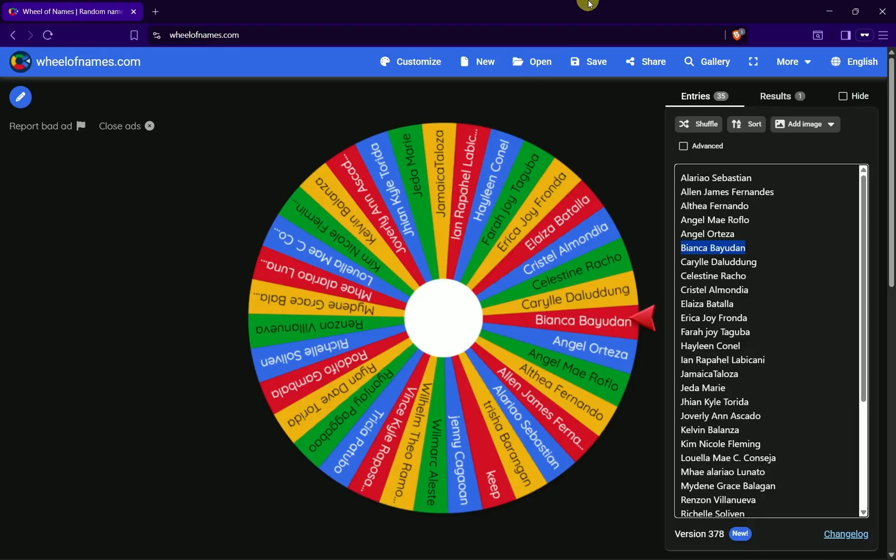
{"action": "double_click", "coordinate": [589, 4]}
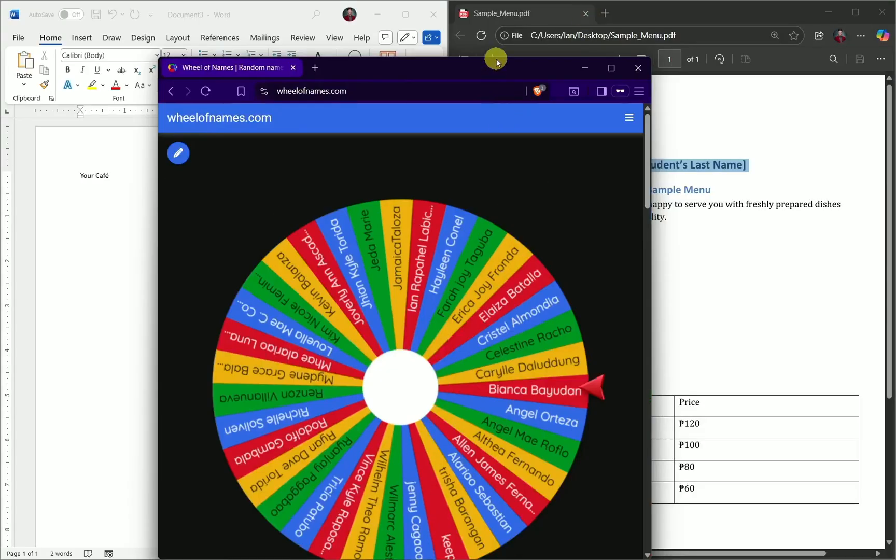
{"action": "left_click", "coordinate": [611, 68]}
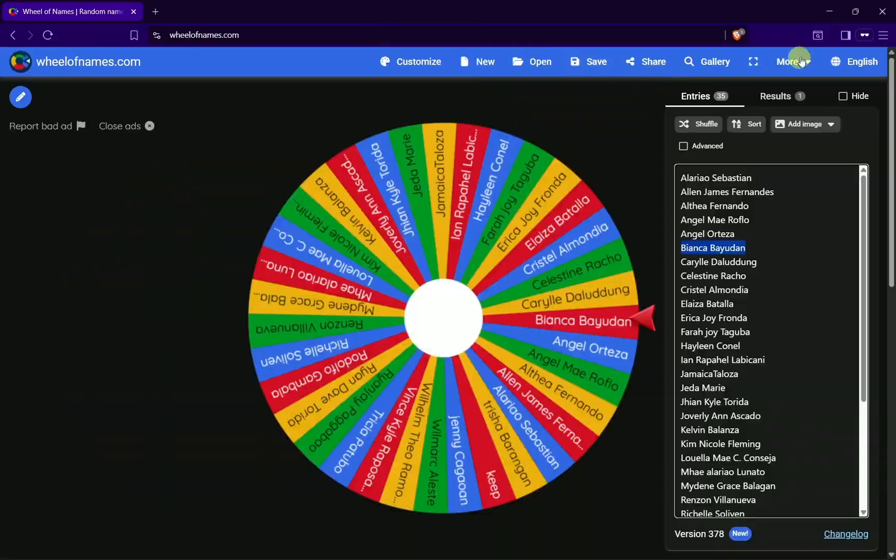
{"action": "left_click", "coordinate": [840, 10]}
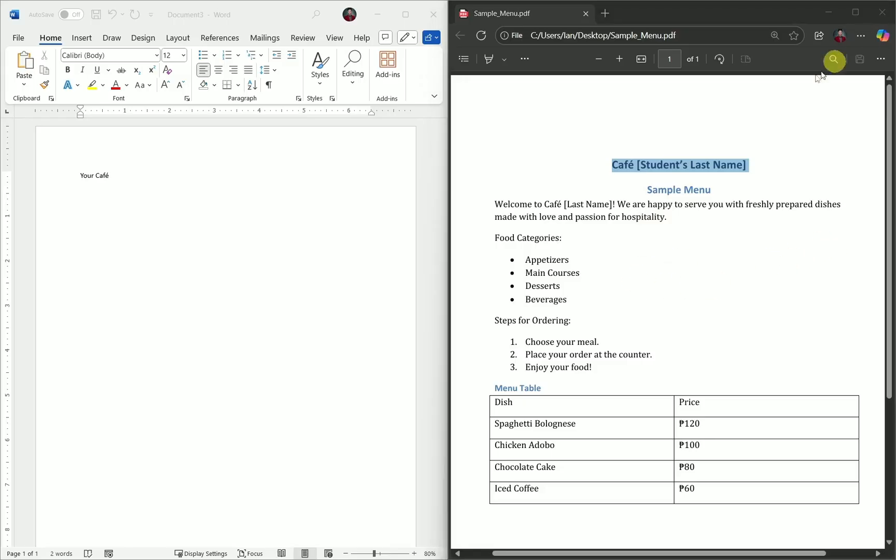
- Examine the "Café [Student's Last Name]" placeholder title in the PDF by highlighting it repeatedly
{"action": "left_click", "coordinate": [333, 211]}
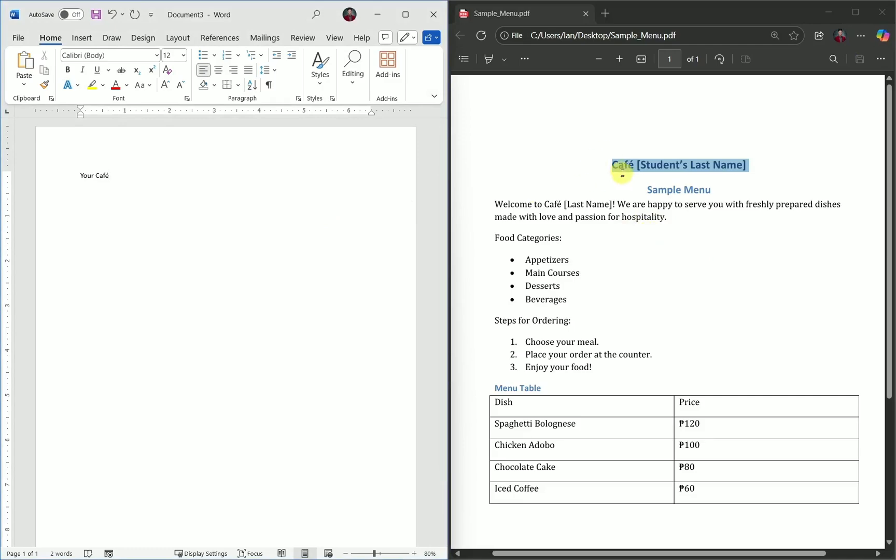
{"action": "left_click", "coordinate": [638, 164]}
{"action": "left_click_drag", "start_coordinate": [747, 165], "coordinate": [615, 162]}
{"action": "left_click", "coordinate": [615, 192]}
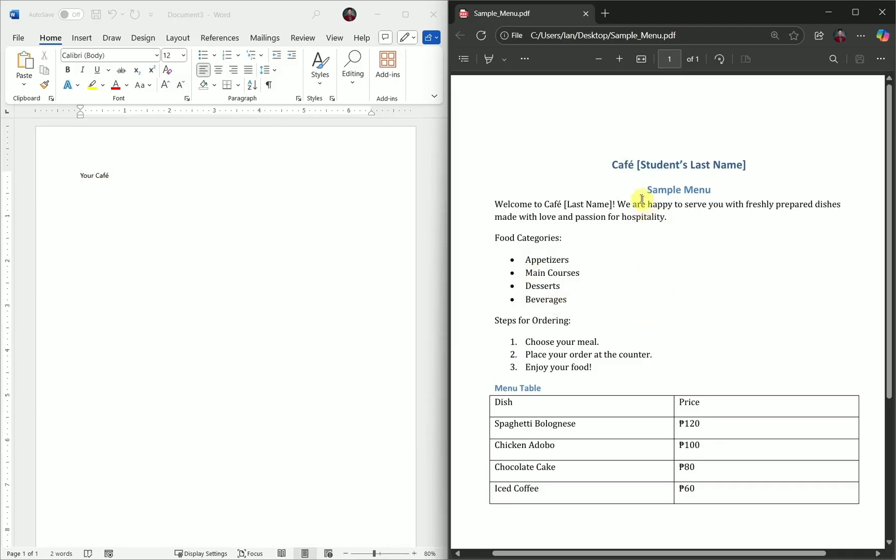
{"action": "left_click_drag", "start_coordinate": [614, 164], "coordinate": [746, 164]}
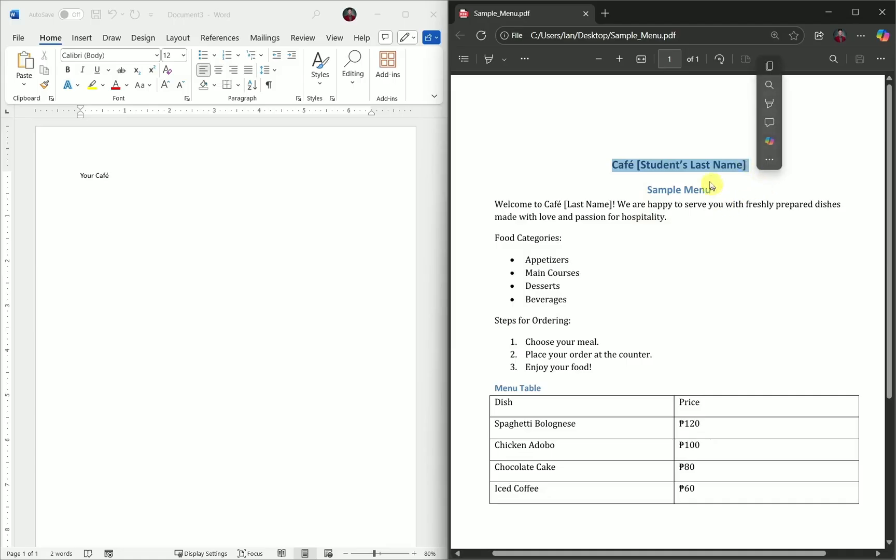
{"action": "left_click", "coordinate": [624, 169]}
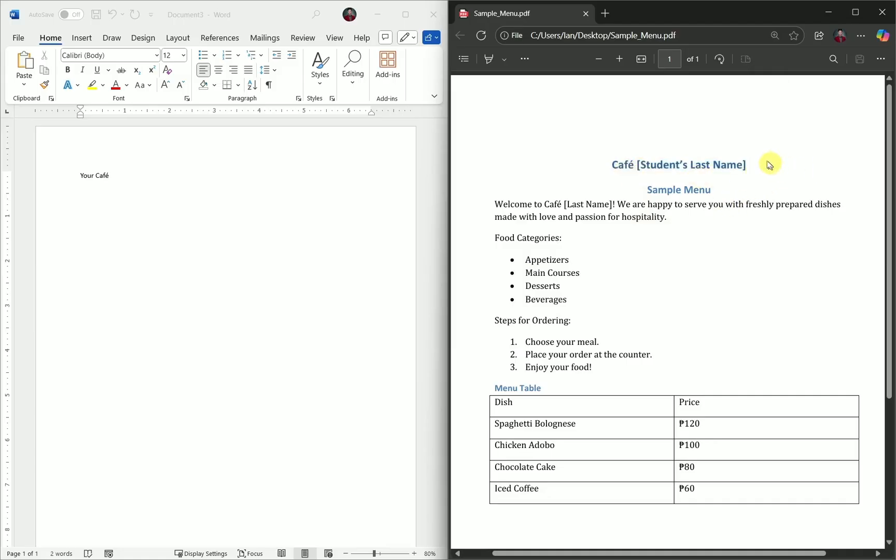
- Maximize the Document3 window and zoom the page to 140%
{"action": "left_click", "coordinate": [301, 213]}
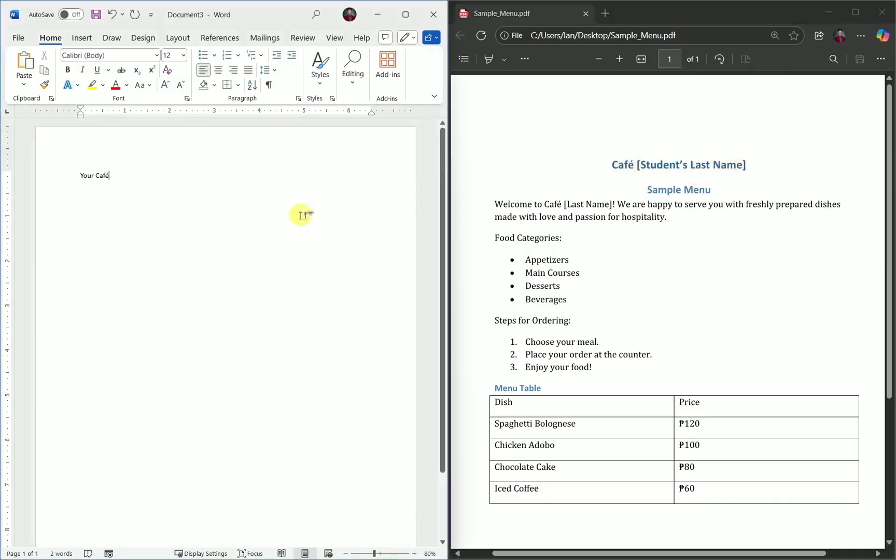
{"action": "left_click", "coordinate": [406, 15]}
{"action": "scroll", "coordinate": [395, 227], "scroll_direction": "up", "scroll_amount": 3, "text": "ctrl"}
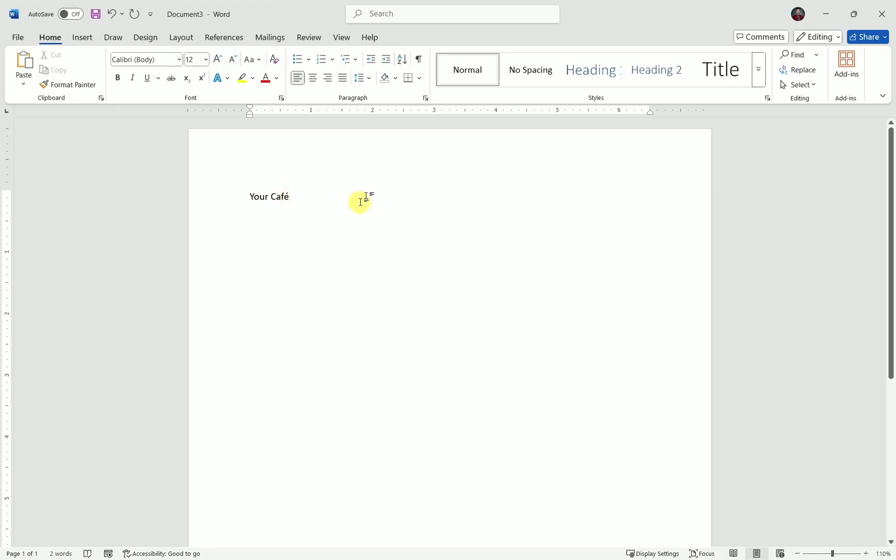
{"action": "scroll", "coordinate": [314, 202], "scroll_direction": "up", "scroll_amount": 3, "text": "ctrl"}
- Make the "Your Café" line bold, undo the formatting, and apply bold to the line again
{"action": "triple_click", "coordinate": [205, 201]}
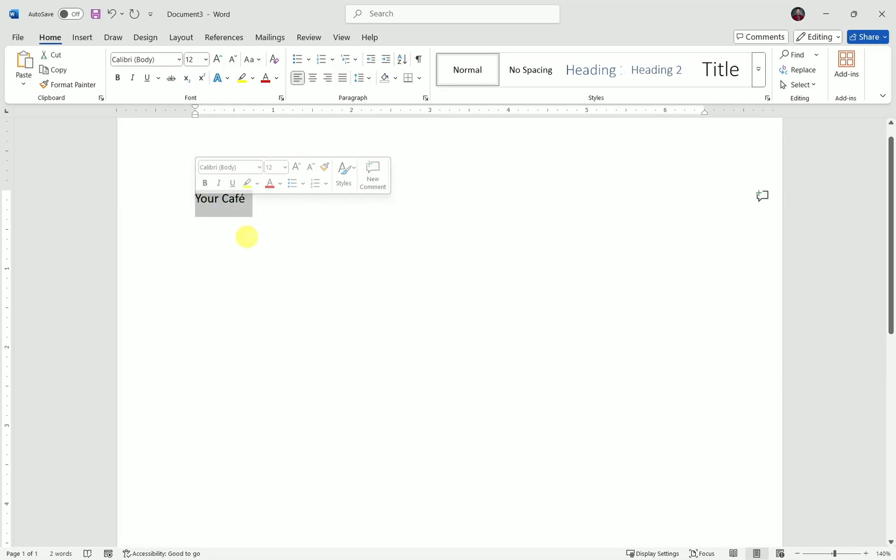
{"action": "left_click", "coordinate": [118, 79]}
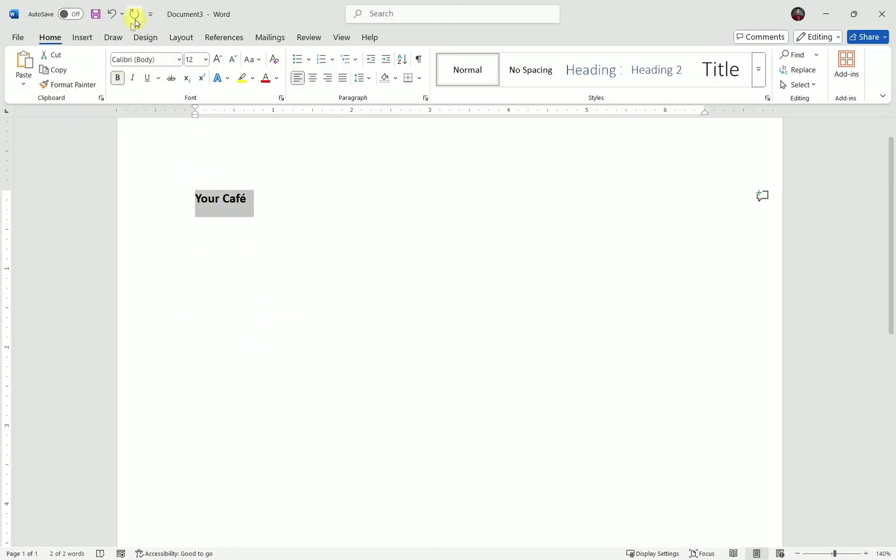
{"action": "left_click", "coordinate": [258, 202]}
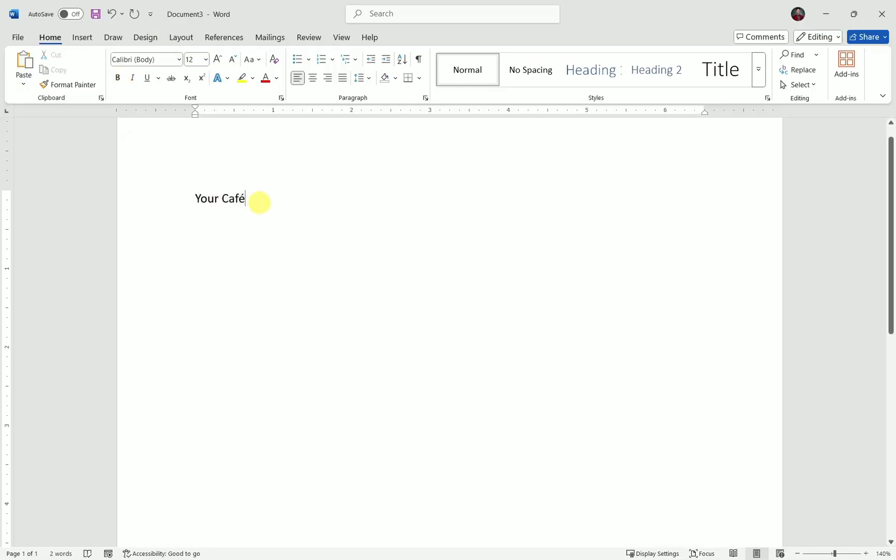
{"action": "left_click_drag", "start_coordinate": [258, 202], "coordinate": [189, 200]}
{"action": "left_click", "coordinate": [318, 263]}
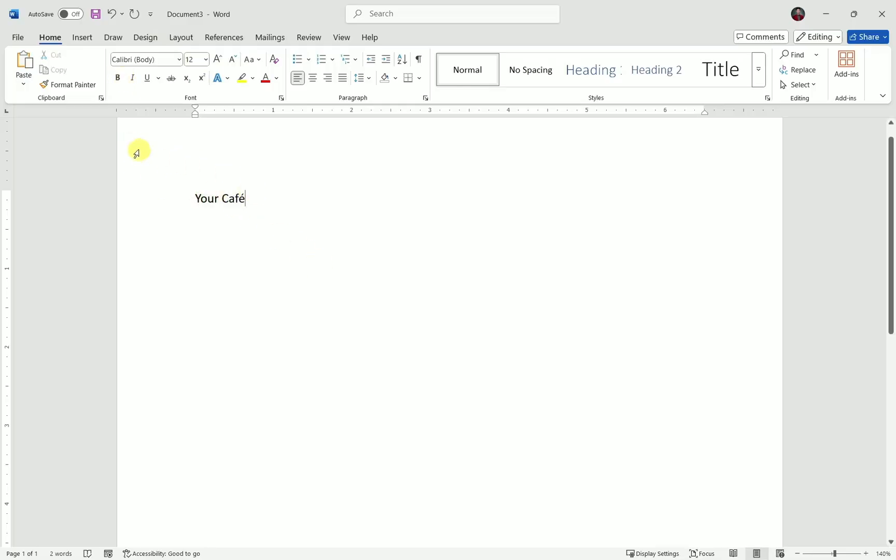
{"action": "left_click_drag", "start_coordinate": [240, 199], "coordinate": [200, 198]}
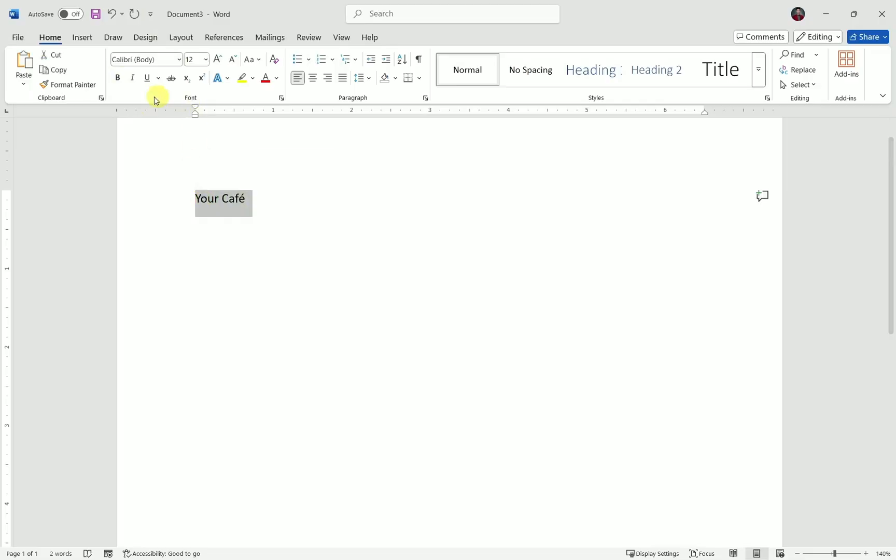
{"action": "left_click", "coordinate": [123, 82]}
{"action": "left_click", "coordinate": [275, 201]}
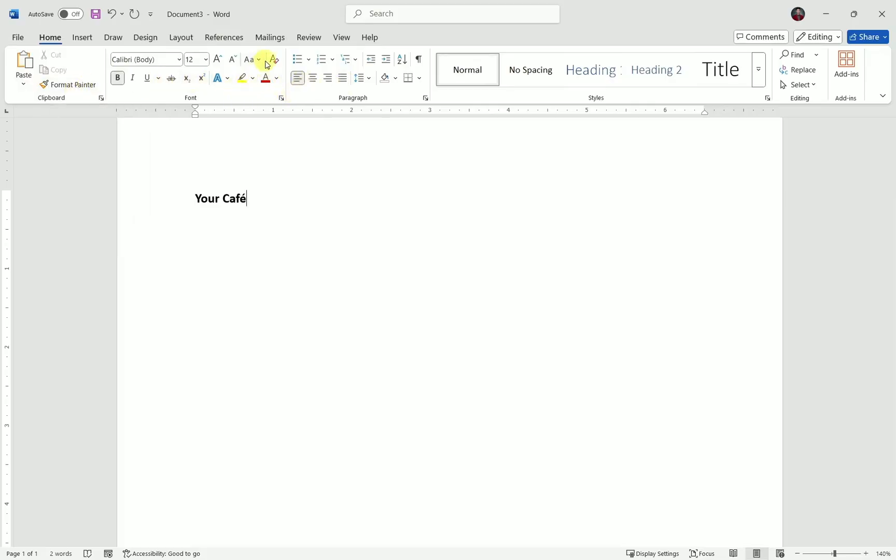
{"action": "left_click", "coordinate": [82, 37]}
{"action": "left_click", "coordinate": [124, 39]}
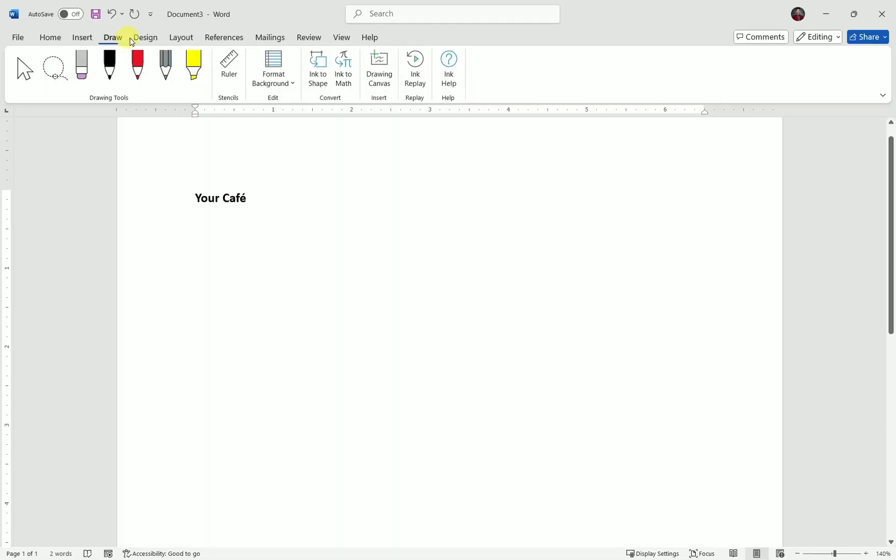
{"action": "left_click", "coordinate": [146, 39]}
{"action": "left_click", "coordinate": [342, 38]}
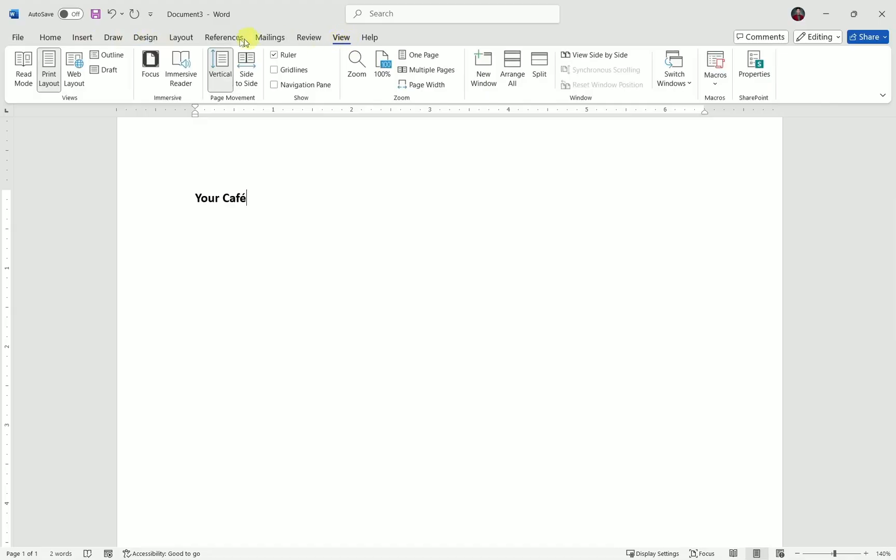
{"action": "left_click", "coordinate": [52, 39]}
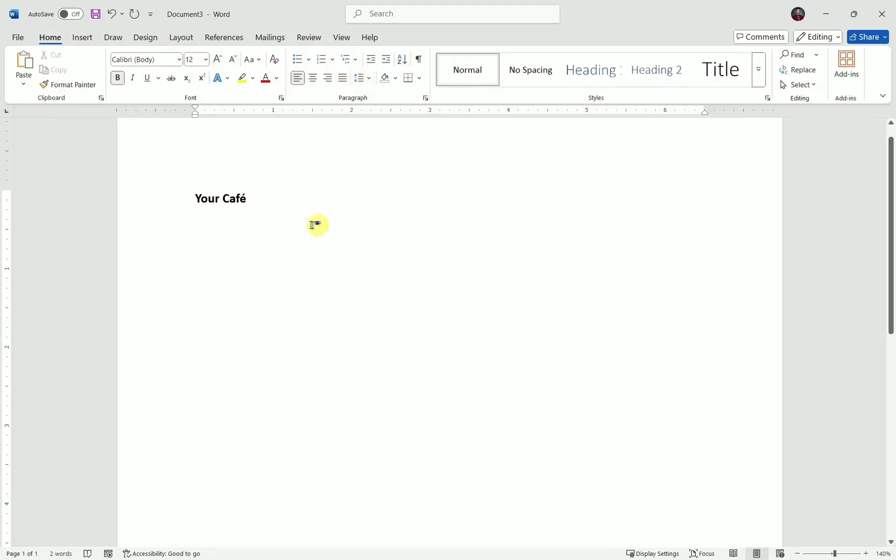
- Switch to Sample_Menu.pdf, highlight the word "Café" in its title for comparison, and return to Document3
{"action": "left_click_drag", "start_coordinate": [256, 205], "coordinate": [192, 202]}
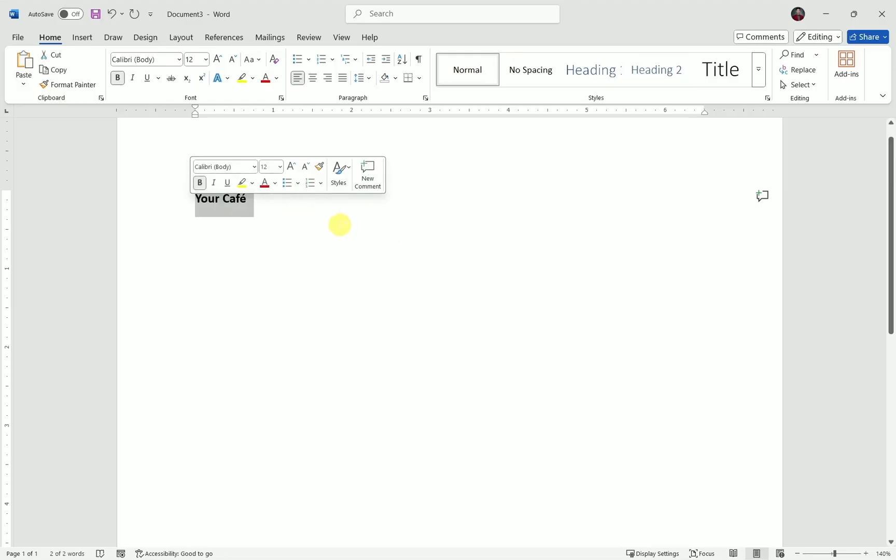
{"action": "left_click", "coordinate": [358, 227]}
{"action": "key", "text": "alt+Tab"}
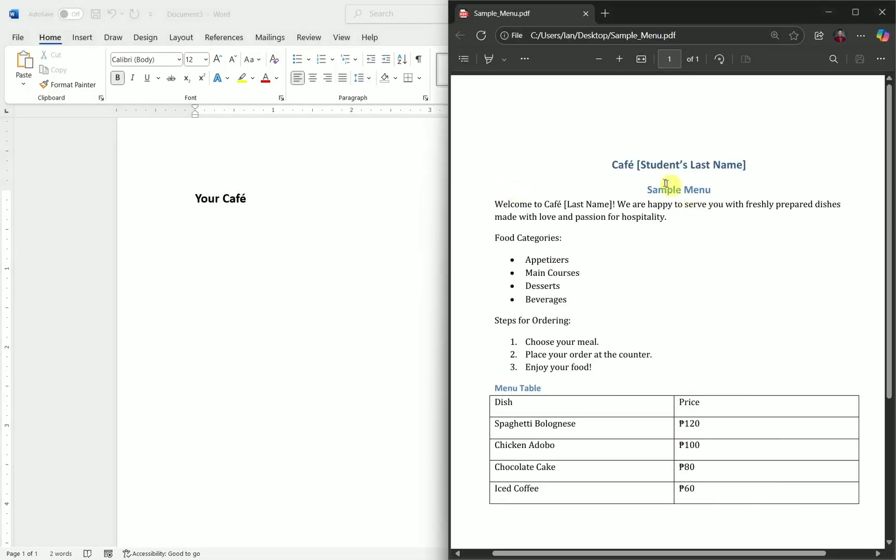
{"action": "double_click", "coordinate": [629, 164]}
{"action": "left_click", "coordinate": [772, 176]}
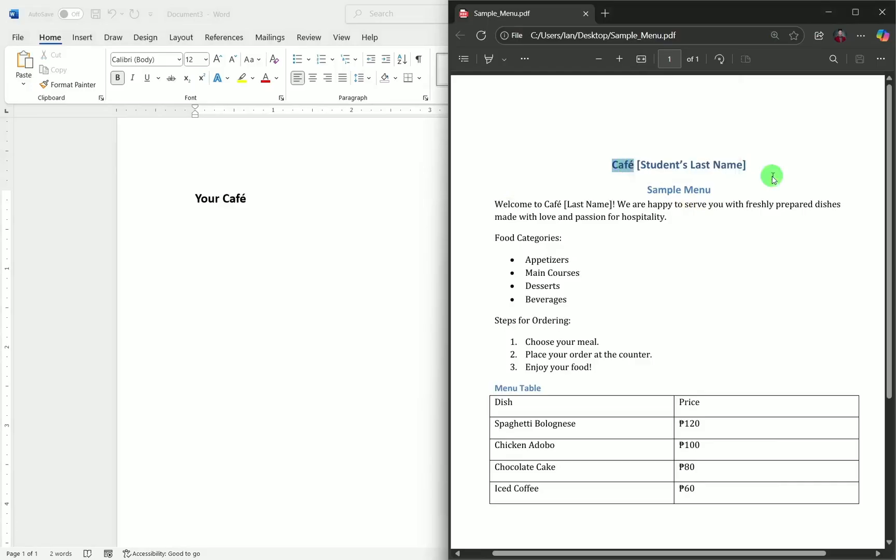
{"action": "left_click", "coordinate": [348, 248]}
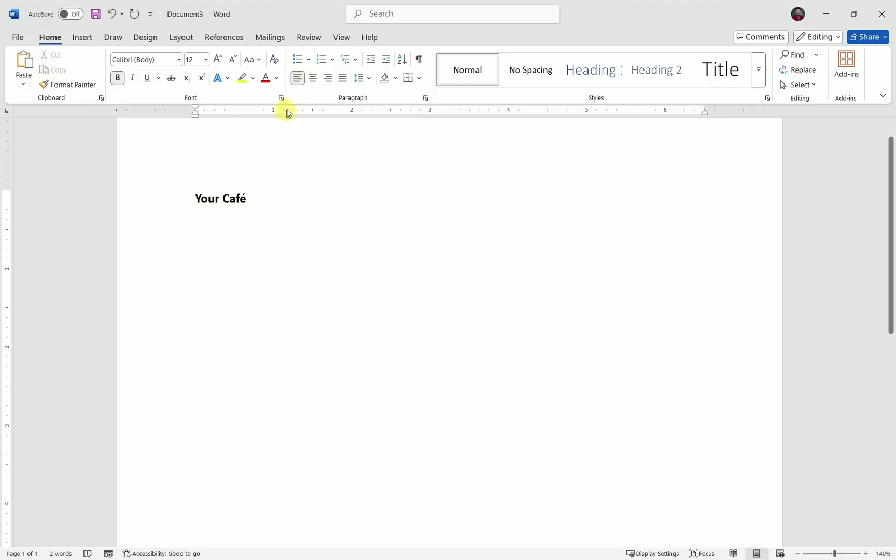
- Try center, right and justified alignment in turn on the "Your Café" line
{"action": "left_click", "coordinate": [312, 78]}
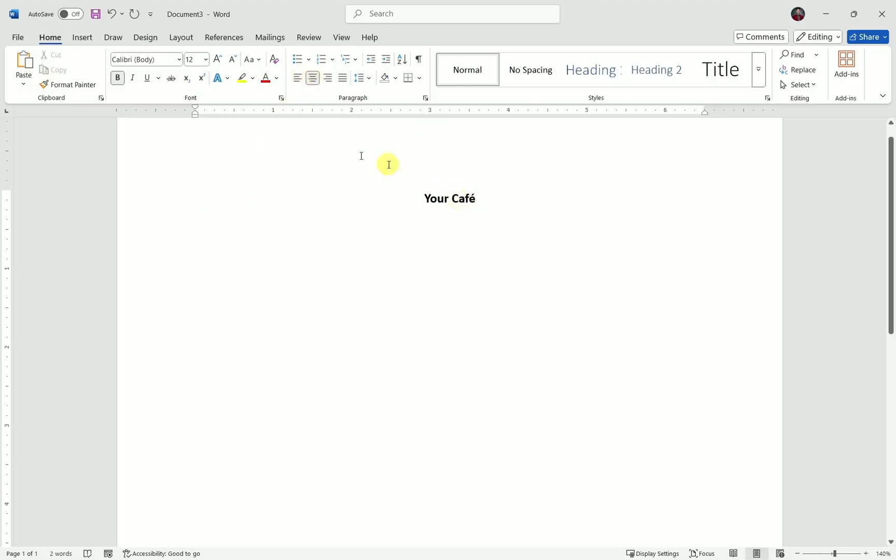
{"action": "left_click", "coordinate": [328, 78]}
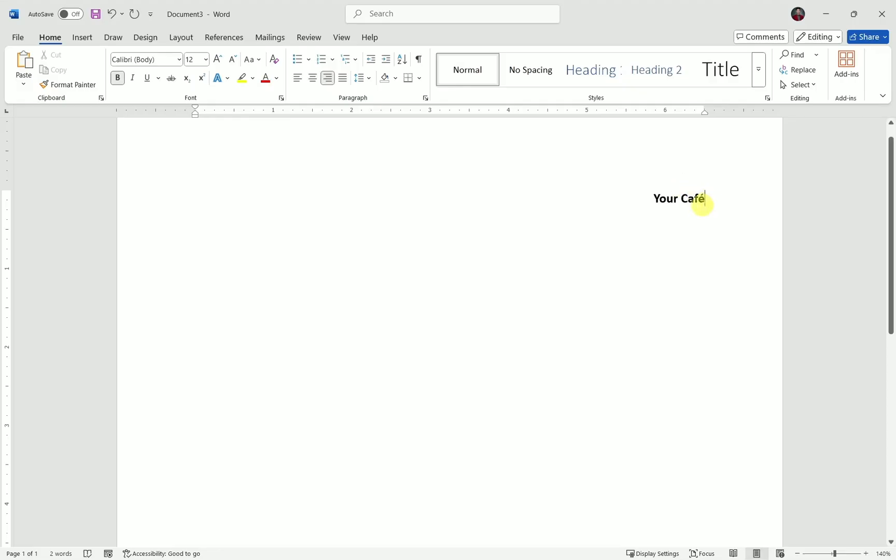
{"action": "left_click", "coordinate": [341, 79]}
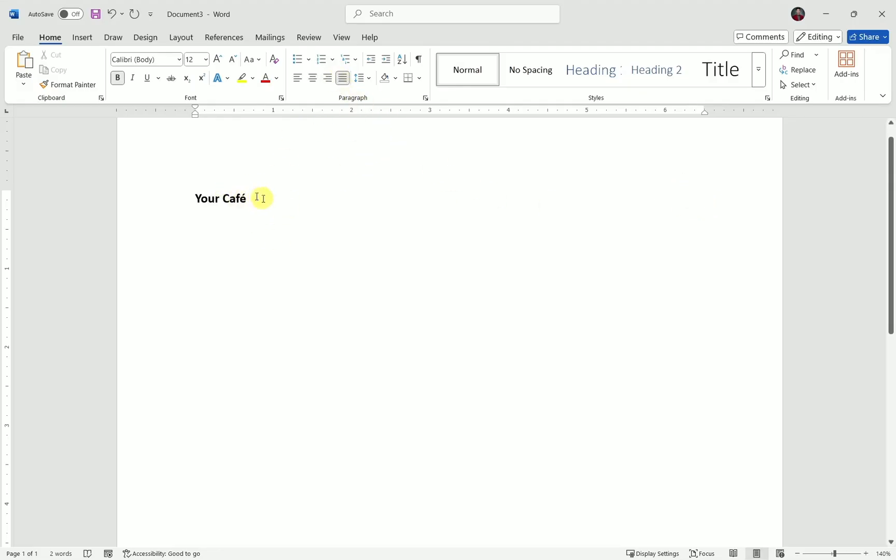
{"action": "left_click_drag", "start_coordinate": [253, 199], "coordinate": [193, 202]}
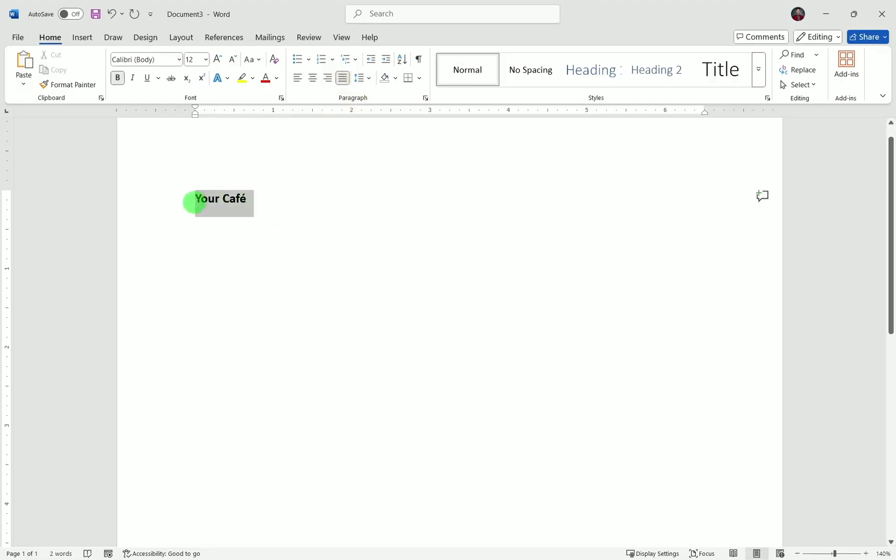
{"action": "left_click", "coordinate": [290, 279]}
- Alternate the "Your Café" line between left, center and right alignment, ending with it centered
{"action": "left_click", "coordinate": [303, 78]}
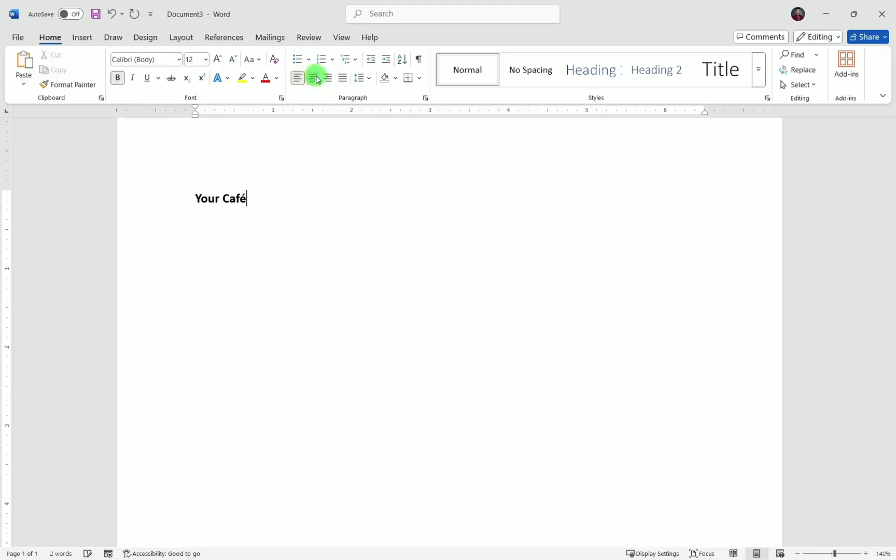
{"action": "left_click", "coordinate": [312, 78]}
{"action": "left_click", "coordinate": [328, 78]}
{"action": "left_click", "coordinate": [312, 82]}
{"action": "left_click", "coordinate": [299, 78]}
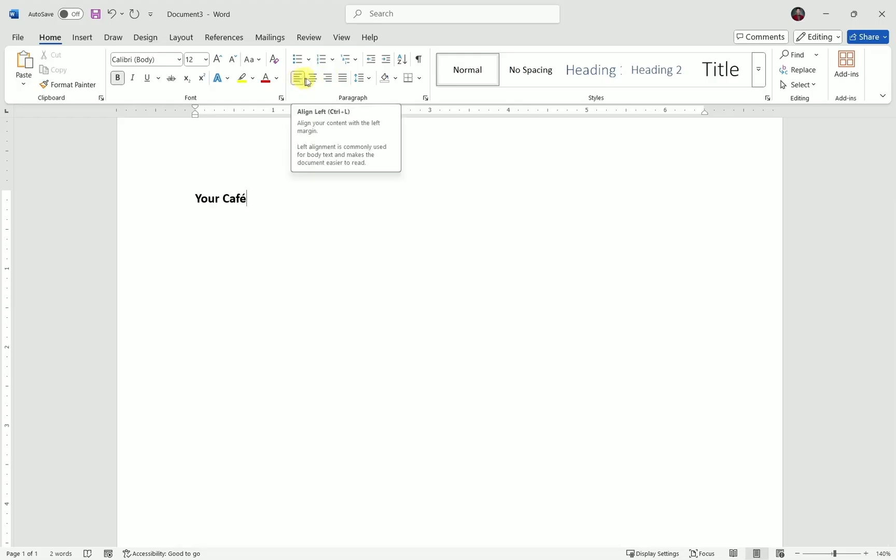
{"action": "left_click", "coordinate": [314, 79]}
{"action": "left_click", "coordinate": [328, 79]}
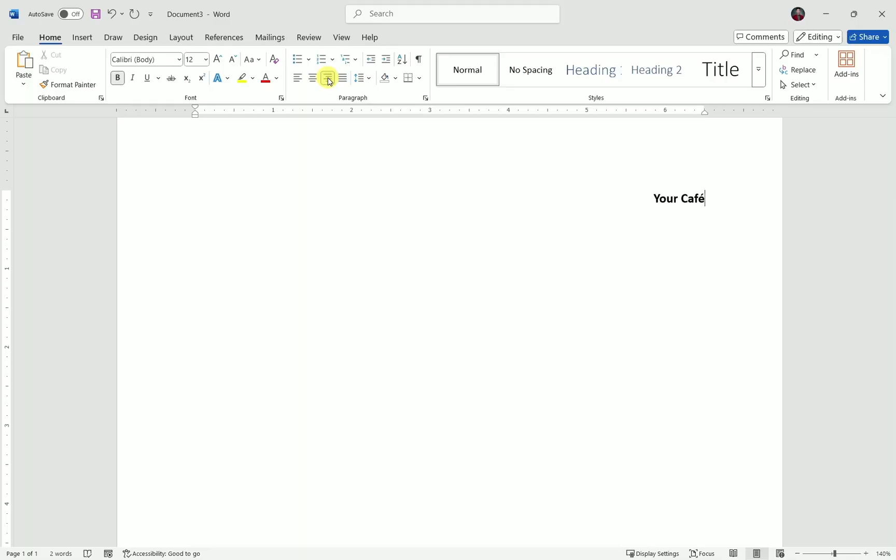
{"action": "left_click", "coordinate": [313, 79]}
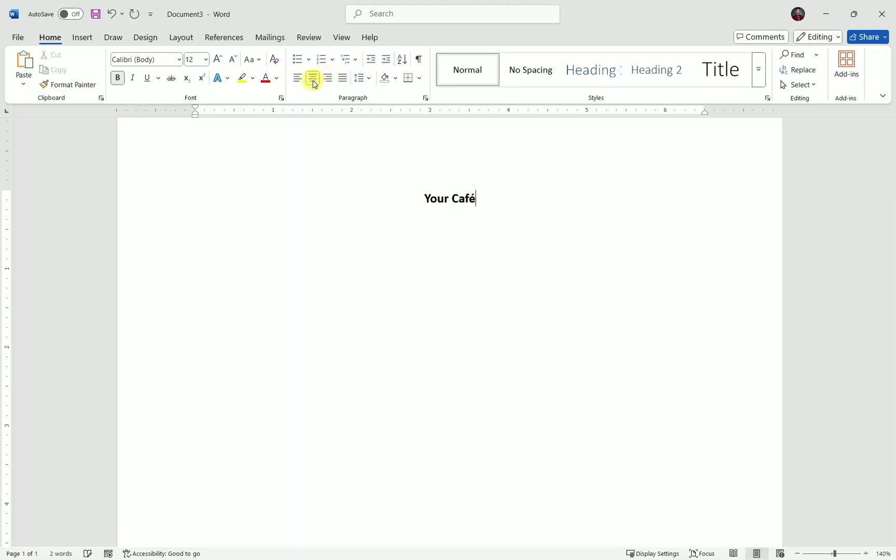
- Remove the bold formatting from the "Your Café" line and align it left
{"action": "left_click_drag", "start_coordinate": [475, 199], "coordinate": [426, 200]}
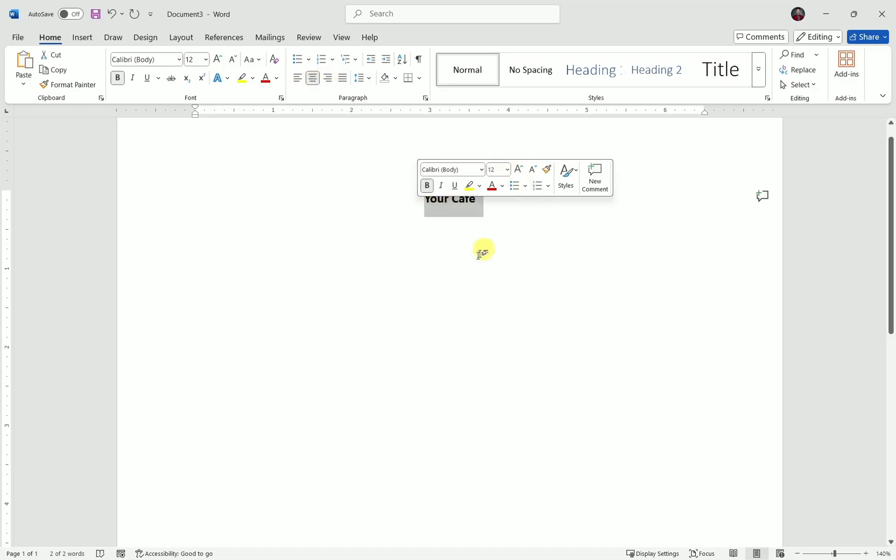
{"action": "left_click", "coordinate": [505, 219]}
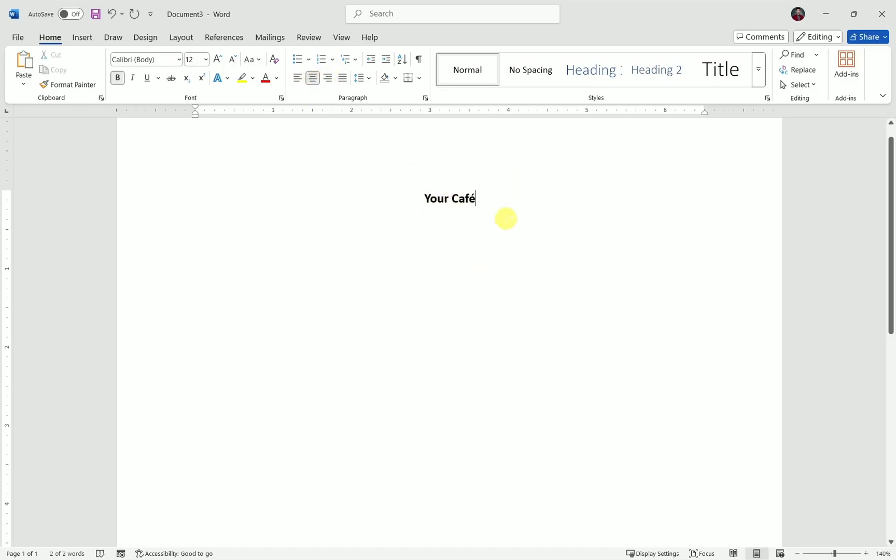
{"action": "left_click", "coordinate": [591, 82]}
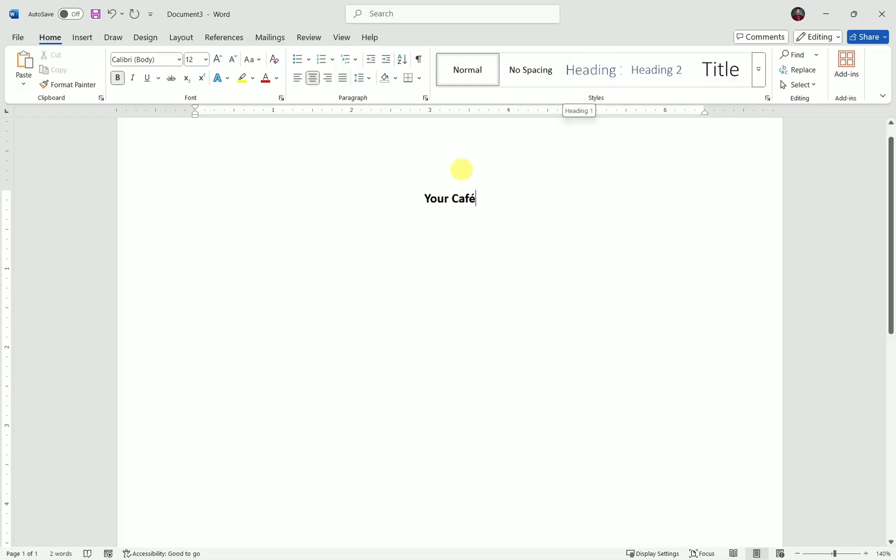
{"action": "left_click_drag", "start_coordinate": [485, 197], "coordinate": [423, 203]}
{"action": "key", "text": "ctrl+b"}
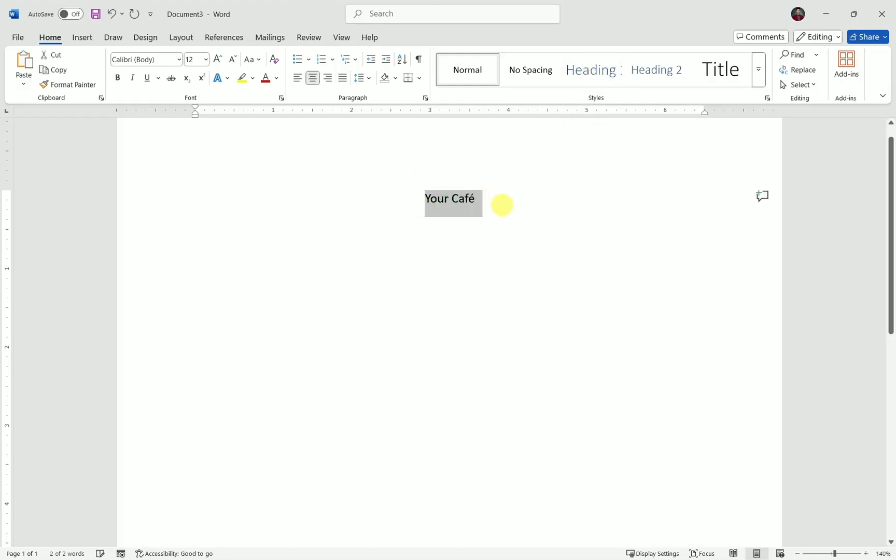
{"action": "left_click", "coordinate": [297, 78]}
{"action": "left_click", "coordinate": [266, 190]}
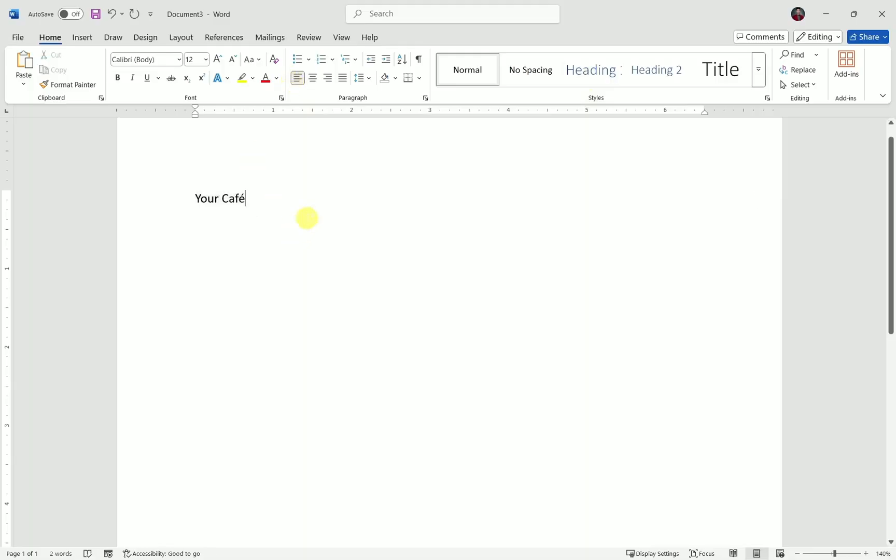
- Apply the Heading 1, Heading 2 and Heading 3 styles in turn to the "Your Café" line, twice, ending with Heading 3
{"action": "triple_click", "coordinate": [234, 201]}
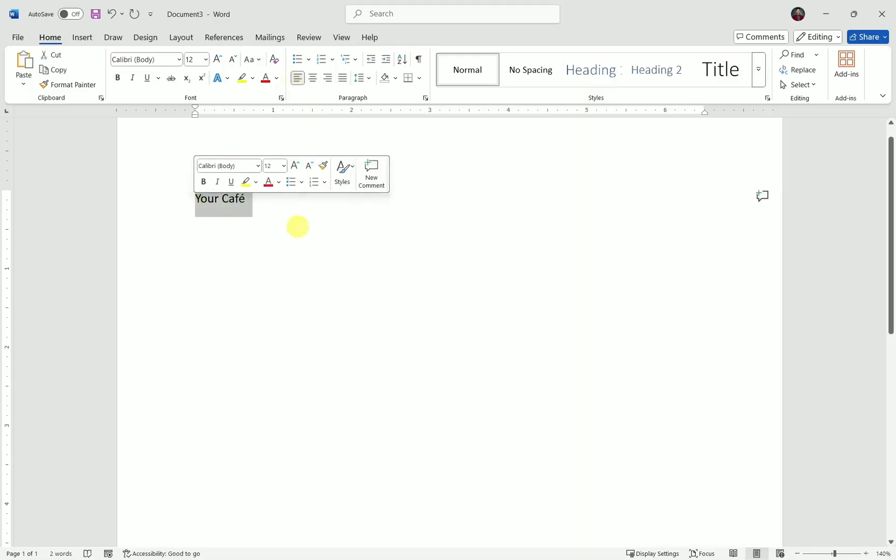
{"action": "left_click", "coordinate": [425, 229]}
{"action": "left_click_drag", "start_coordinate": [246, 201], "coordinate": [201, 198]}
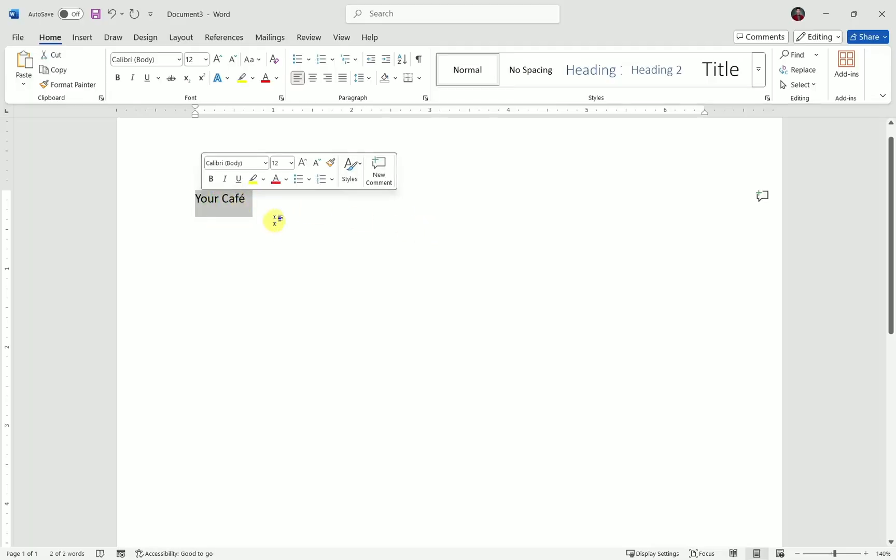
{"action": "left_click", "coordinate": [604, 76]}
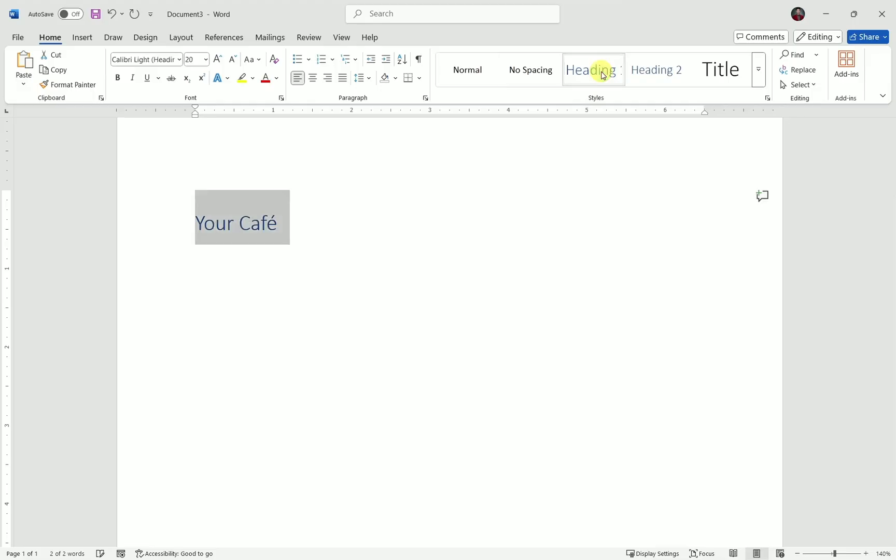
{"action": "left_click", "coordinate": [652, 76]}
{"action": "left_click", "coordinate": [705, 79]}
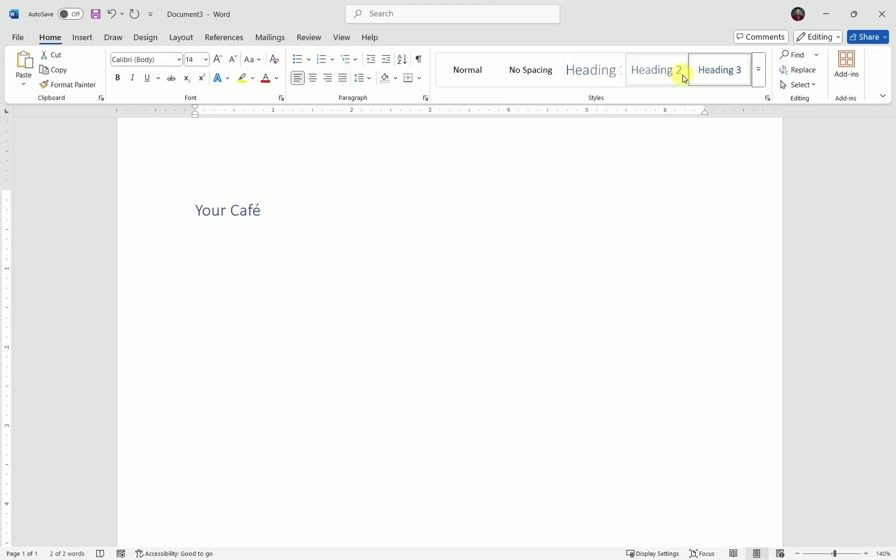
{"action": "left_click", "coordinate": [607, 75]}
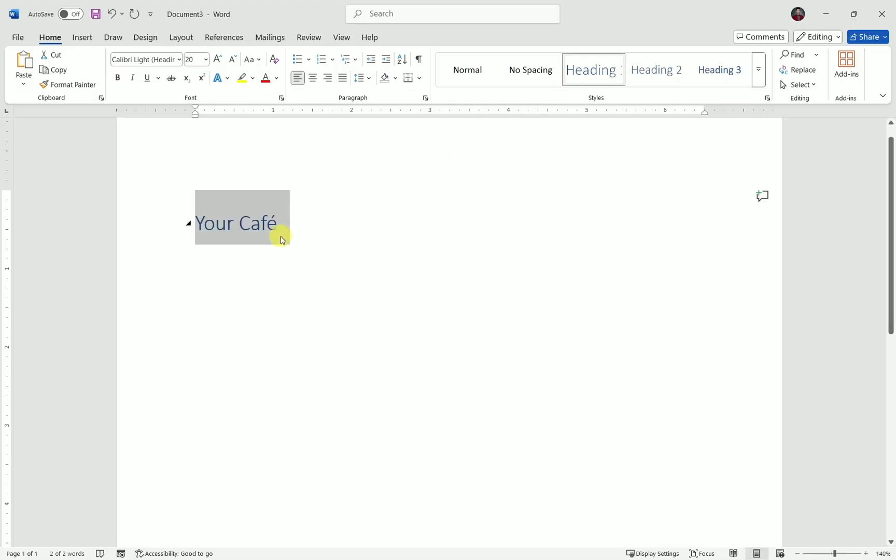
{"action": "left_click", "coordinate": [674, 71]}
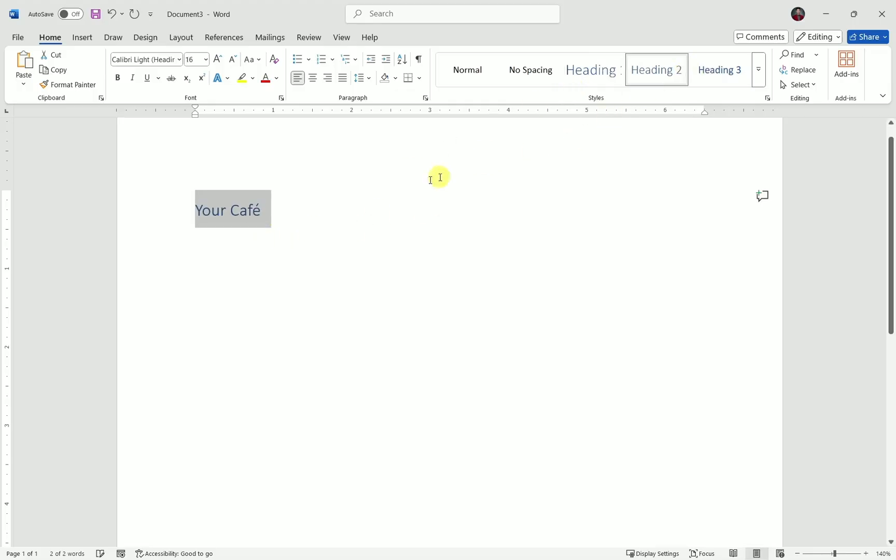
{"action": "left_click", "coordinate": [716, 78]}
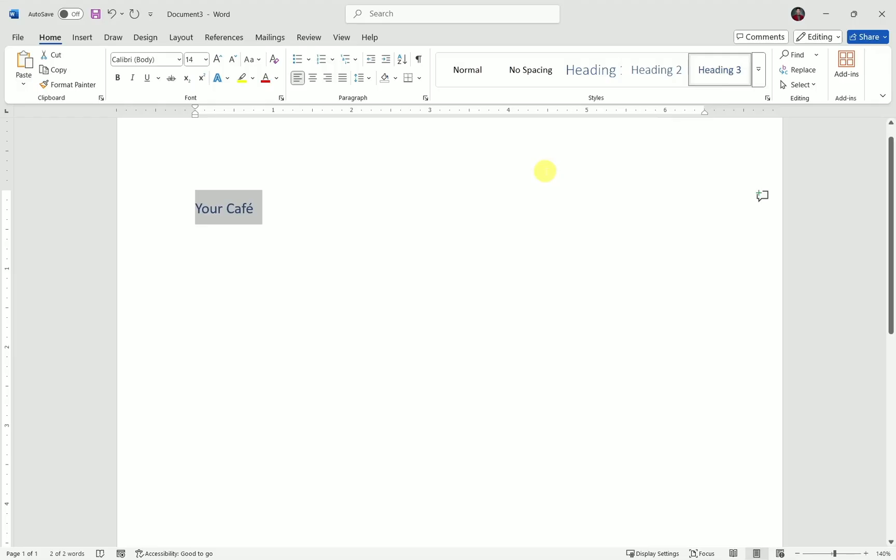
- Try the Heading 1, Heading 3 and Heading 4 styles in turn on the "Your Café" line
{"action": "left_click", "coordinate": [598, 86]}
{"action": "left_click", "coordinate": [309, 228]}
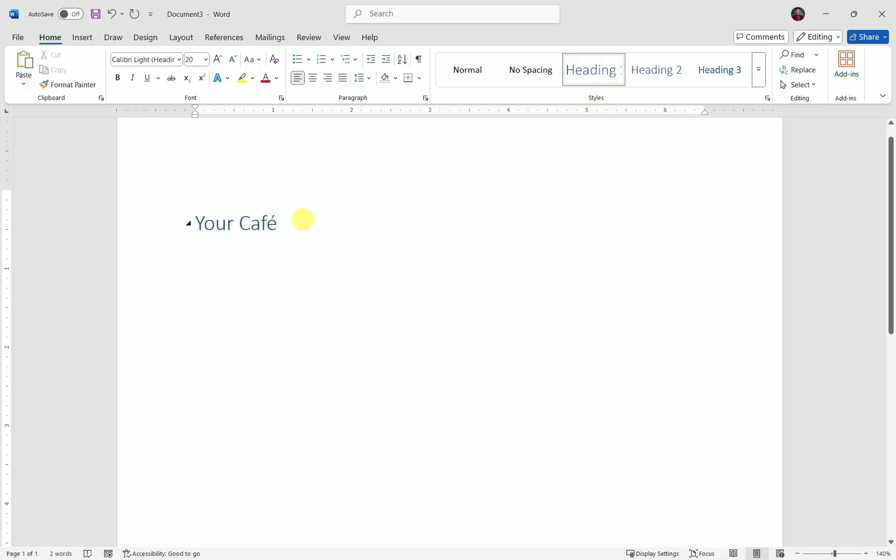
{"action": "left_click", "coordinate": [720, 84]}
{"action": "left_click", "coordinate": [758, 82]}
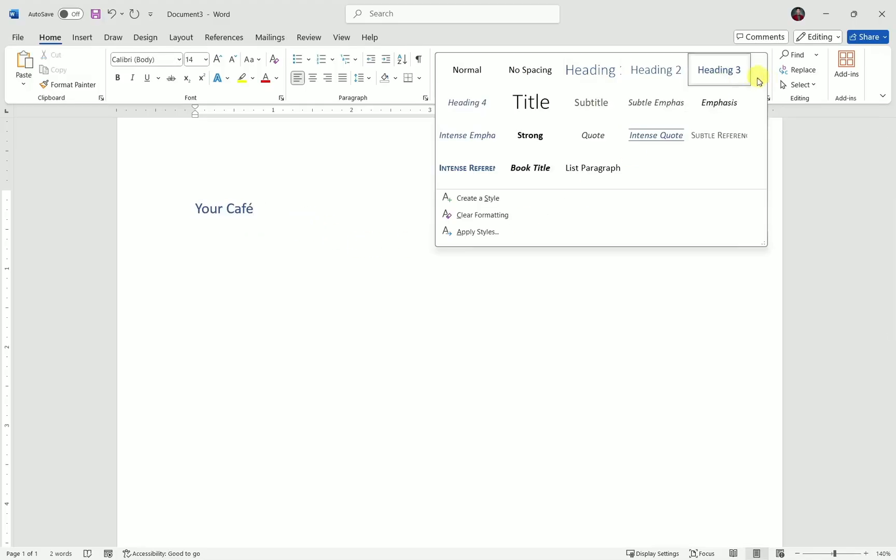
{"action": "left_click", "coordinate": [459, 116]}
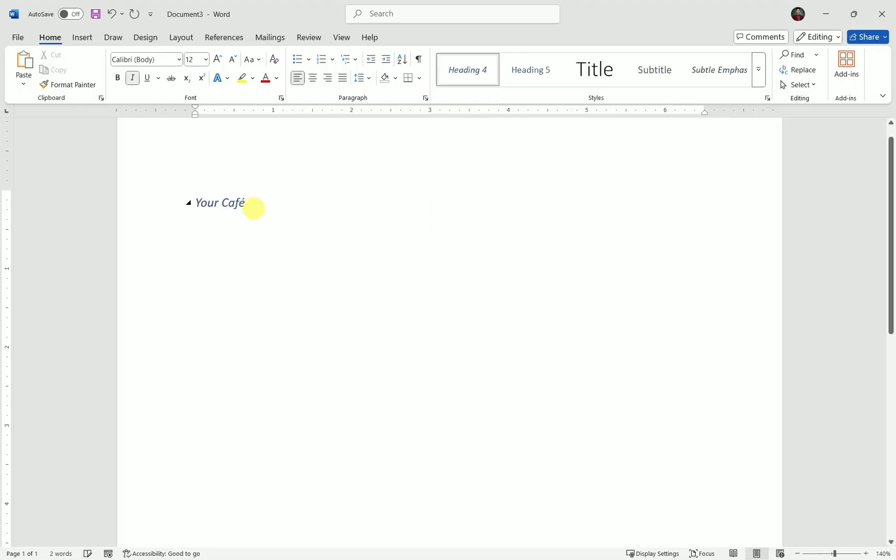
- Apply the Heading 1 style to the "Your Café" line
{"action": "left_click_drag", "start_coordinate": [253, 207], "coordinate": [210, 206]}
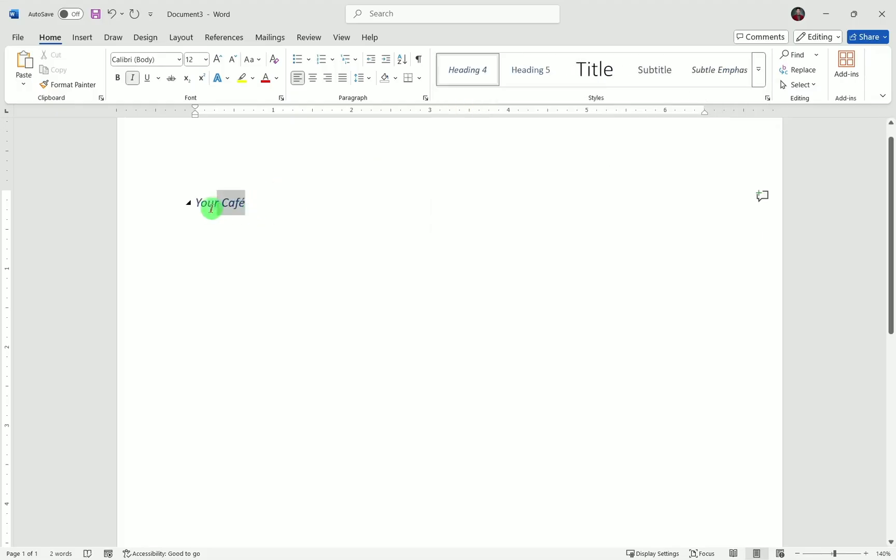
{"action": "left_click", "coordinate": [758, 81]}
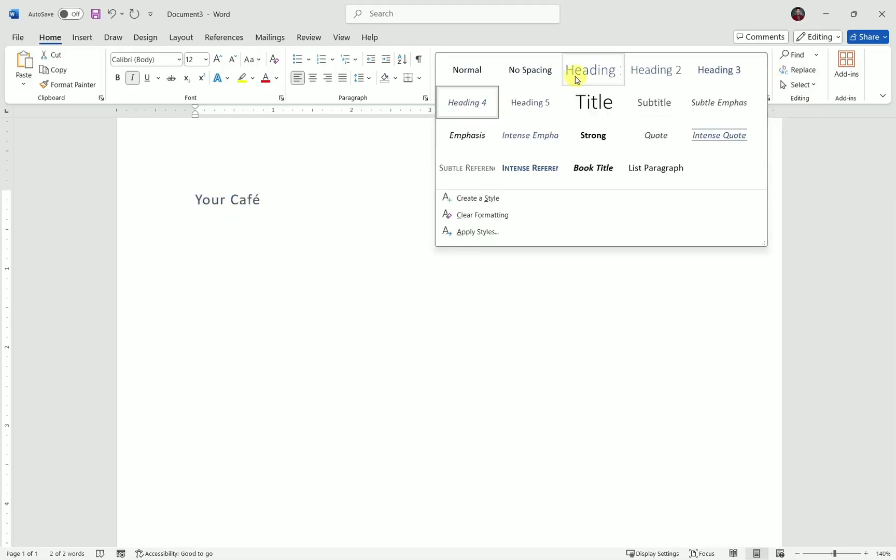
{"action": "left_click", "coordinate": [577, 79]}
{"action": "left_click_drag", "start_coordinate": [296, 229], "coordinate": [230, 231]}
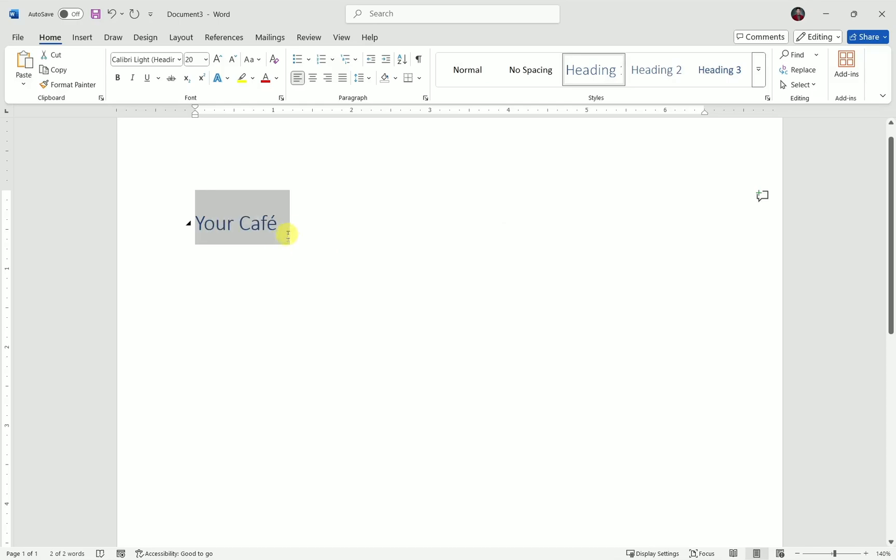
{"action": "left_click", "coordinate": [278, 222]}
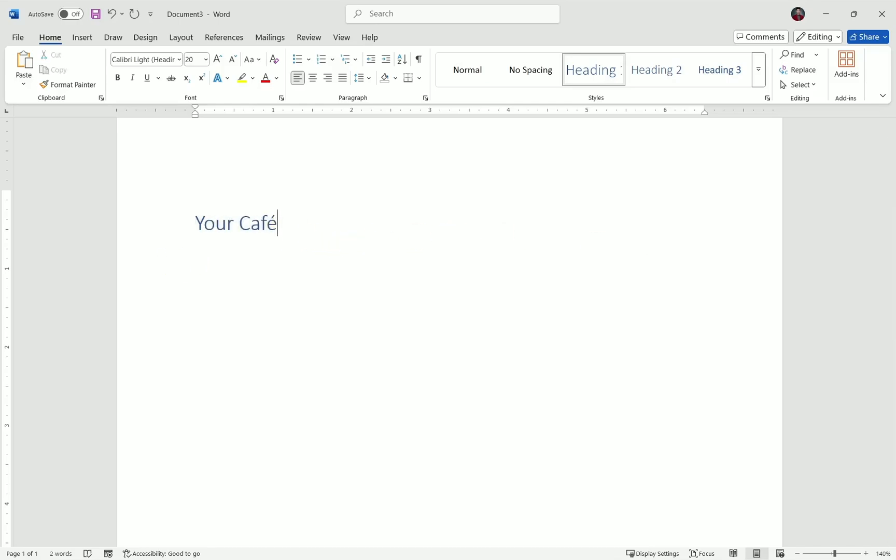
{"action": "key", "text": "super"}
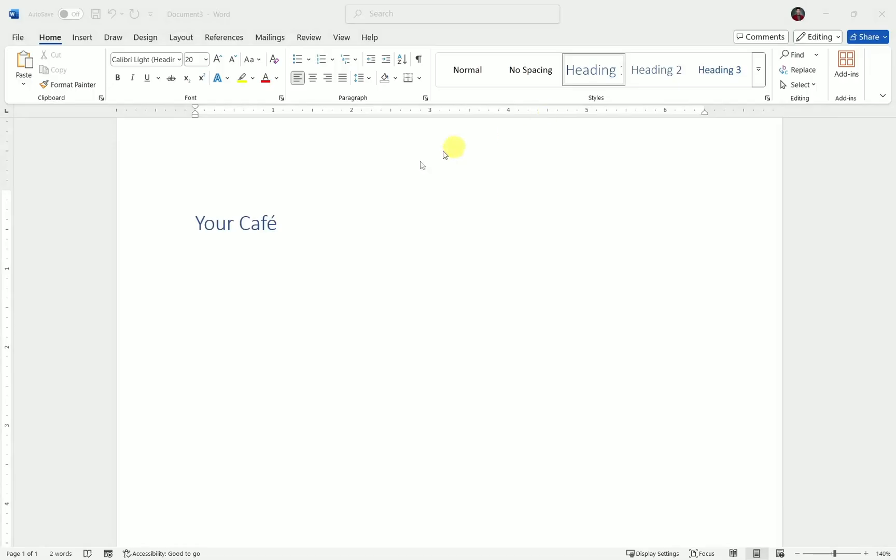
{"action": "left_click", "coordinate": [281, 222]}
{"action": "left_click_drag", "start_coordinate": [271, 222], "coordinate": [207, 222]}
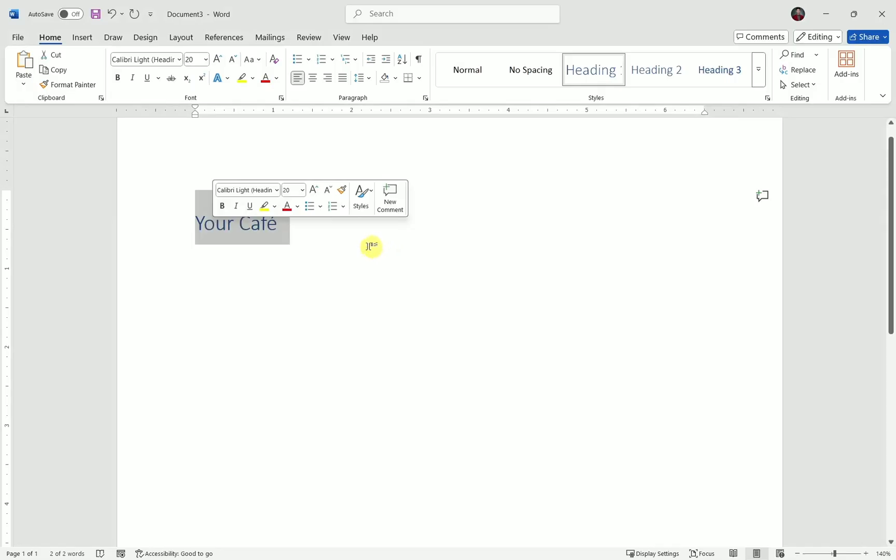
{"action": "left_click", "coordinate": [310, 228]}
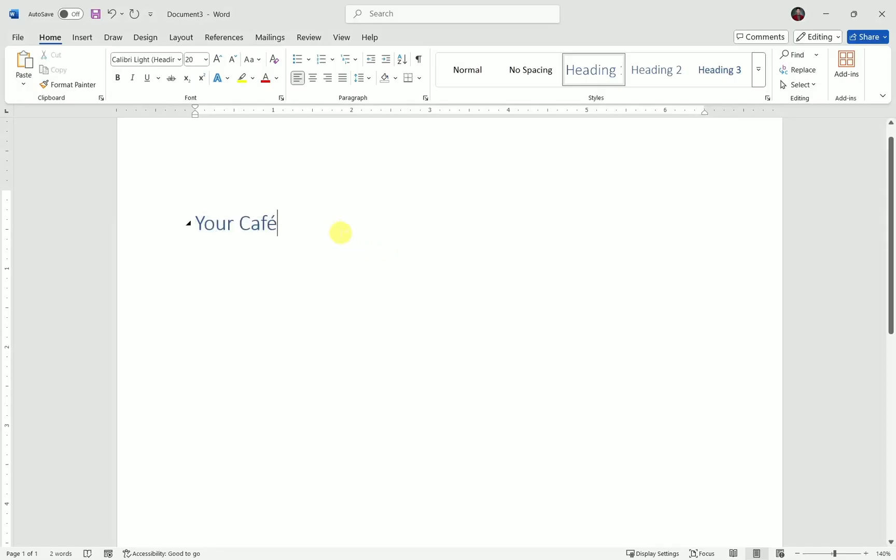
- Center the "Your Café" heading and make it bold
{"action": "left_click", "coordinate": [313, 78]}
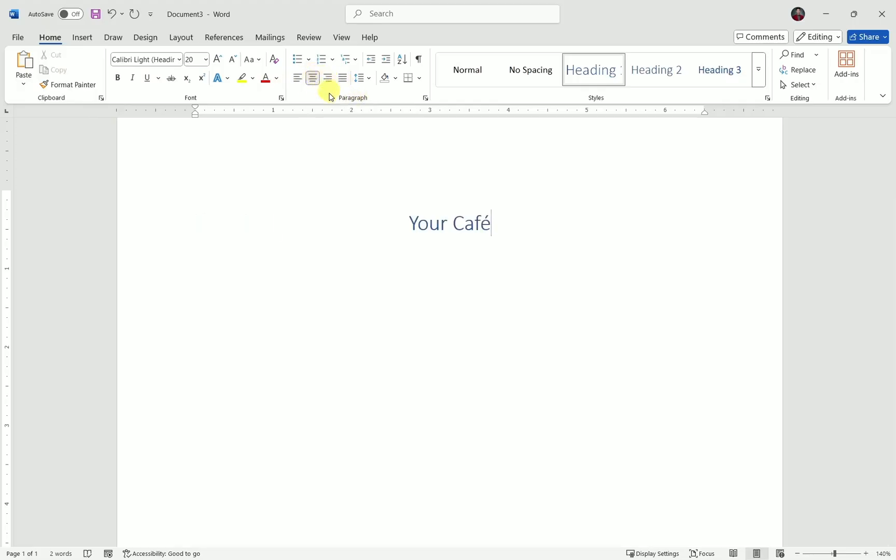
{"action": "mouse_move", "coordinate": [491, 223]}
{"action": "left_mouse_down"}
{"action": "mouse_move", "coordinate": [411, 227]}
{"action": "mouse_move", "coordinate": [476, 222]}
{"action": "left_mouse_up"}
{"action": "right_click", "coordinate": [427, 226]}
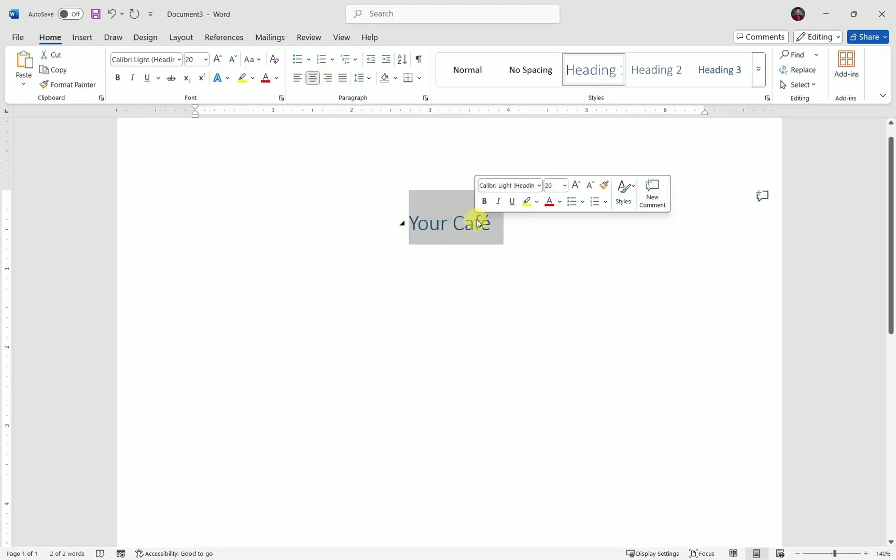
{"action": "left_click", "coordinate": [118, 79]}
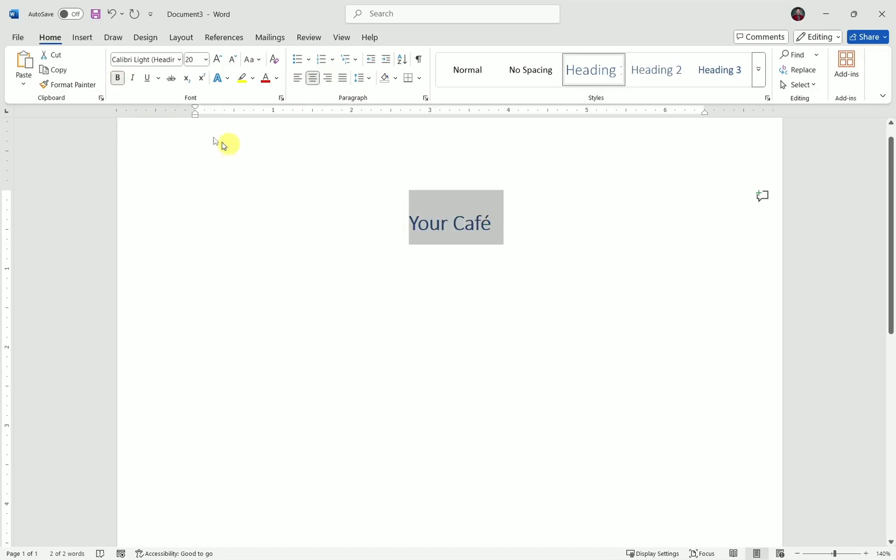
{"action": "left_click", "coordinate": [121, 83]}
{"action": "left_click", "coordinate": [525, 232]}
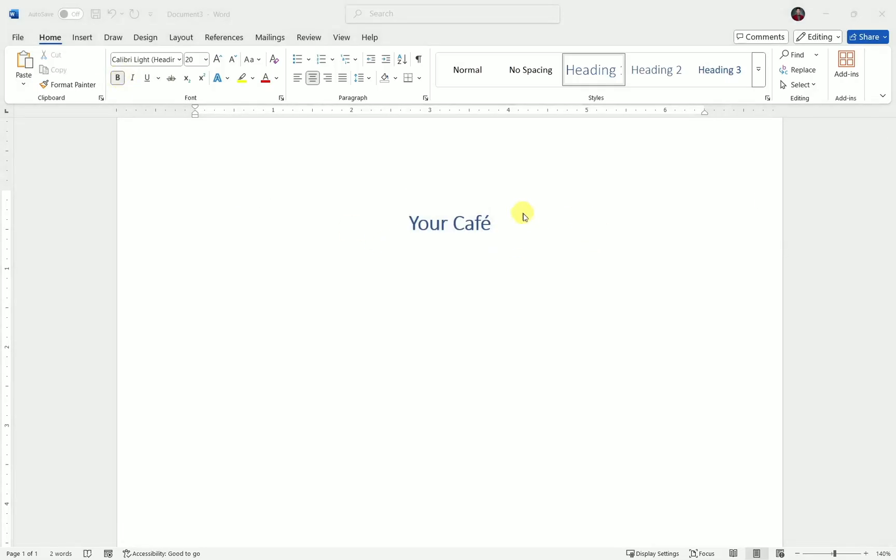
- Switch to Sample_Menu.pdf in the browser to check the café title's formatting, and return to the Word document
{"action": "key", "text": "alt+Tab"}
{"action": "key", "text": "alt+Tab"}
{"action": "left_click", "coordinate": [426, 172]}
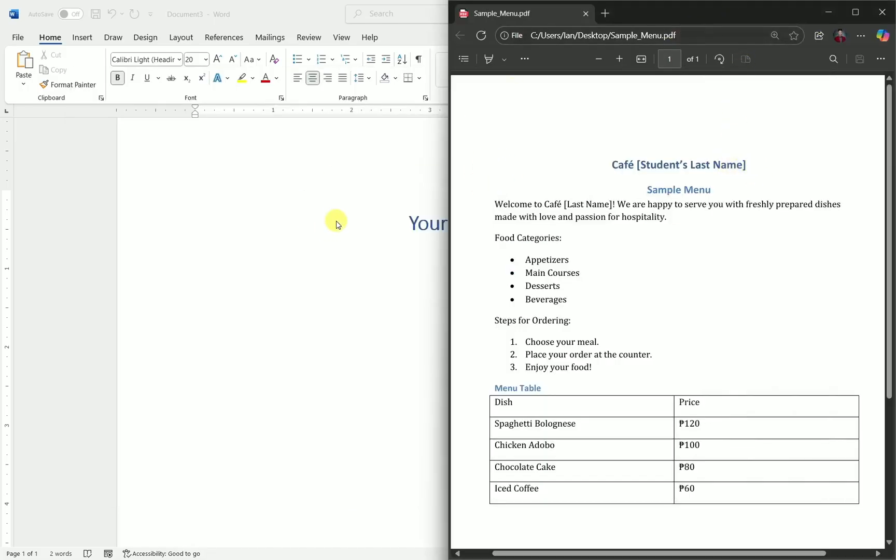
{"action": "key", "text": "alt+Tab"}
{"action": "key", "text": "alt+Tab"}
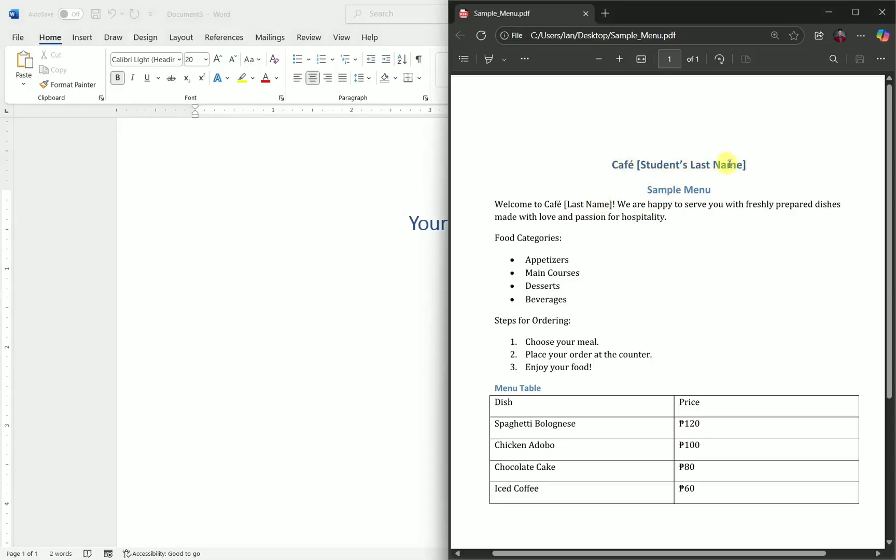
{"action": "key", "text": "alt+Tab"}
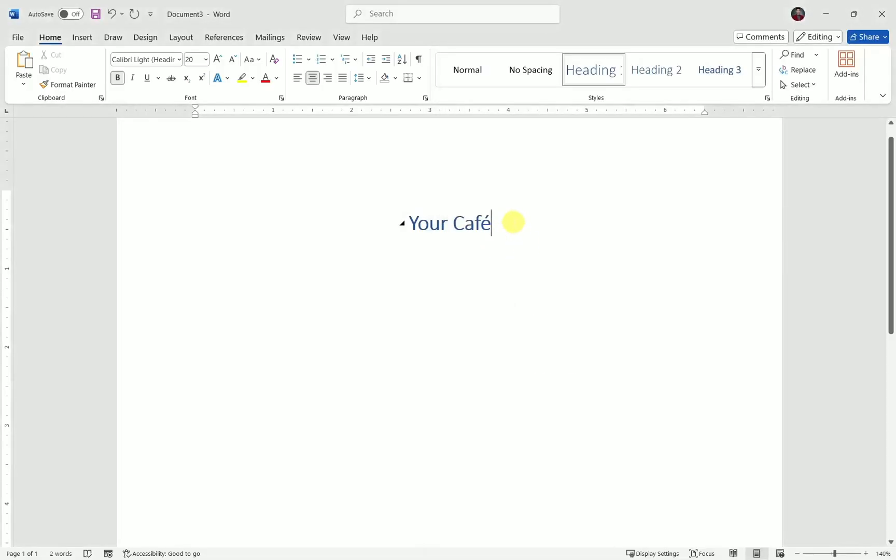
- Change the font of the "Your Café" heading to Algerian
{"action": "left_click_drag", "start_coordinate": [503, 220], "coordinate": [423, 222]}
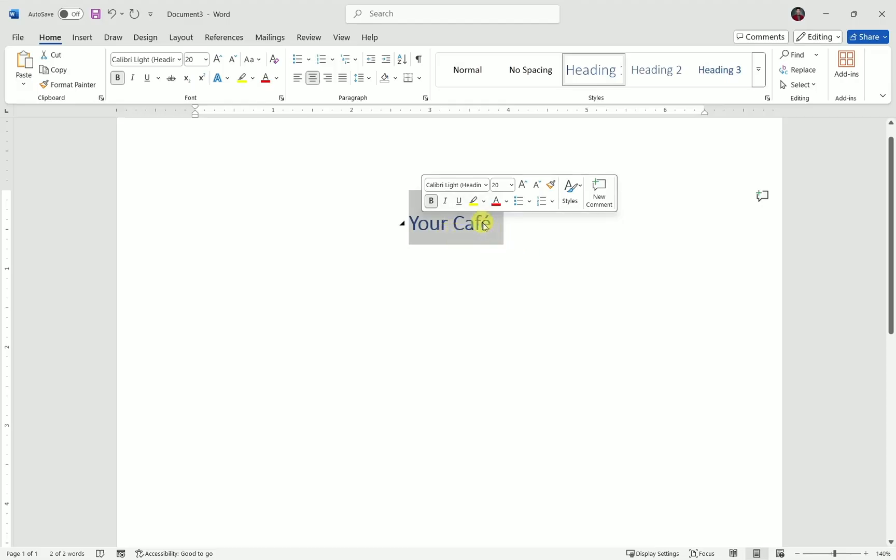
{"action": "left_click", "coordinate": [516, 230]}
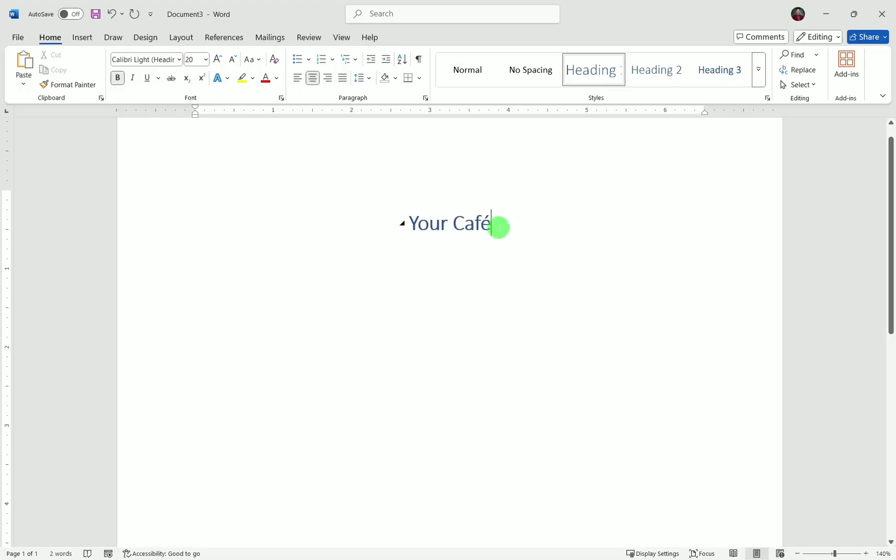
{"action": "left_click_drag", "start_coordinate": [498, 227], "coordinate": [422, 224]}
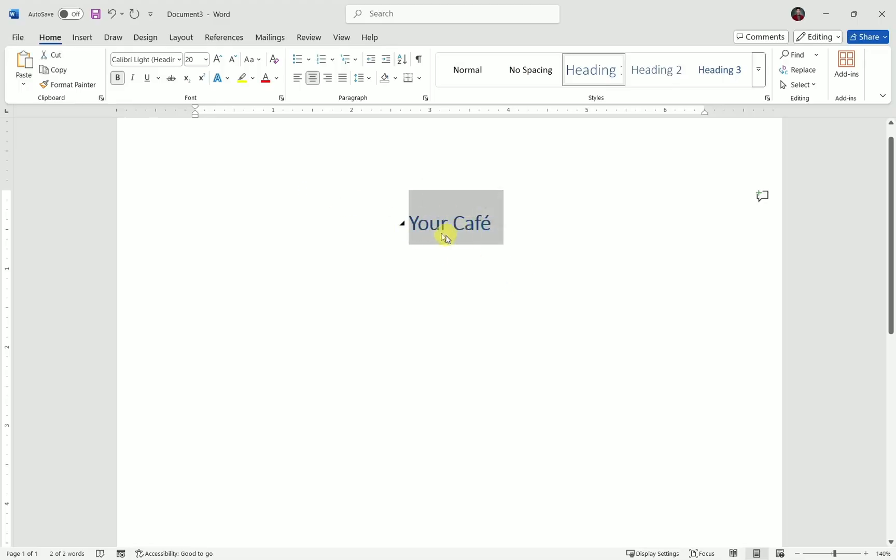
{"action": "left_click", "coordinate": [178, 60]}
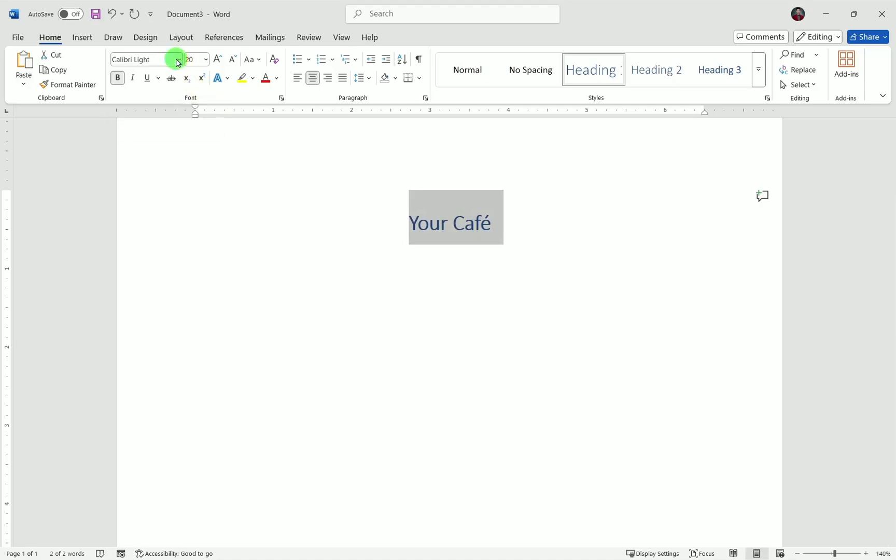
{"action": "left_click", "coordinate": [180, 60]}
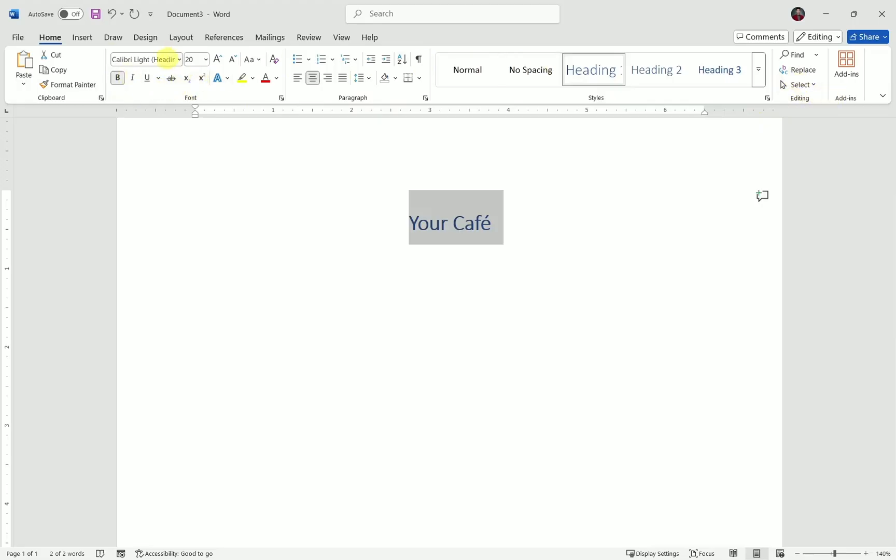
{"action": "left_click", "coordinate": [179, 60]}
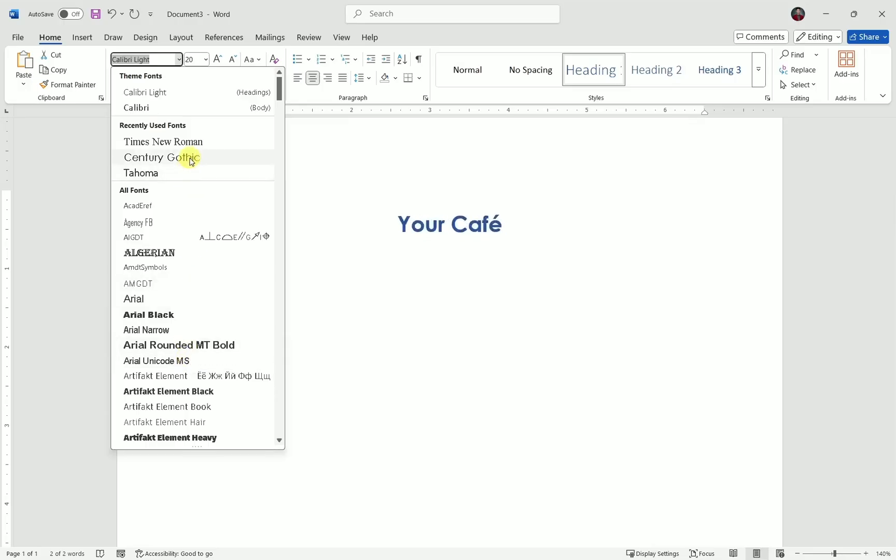
{"action": "left_click", "coordinate": [164, 254]}
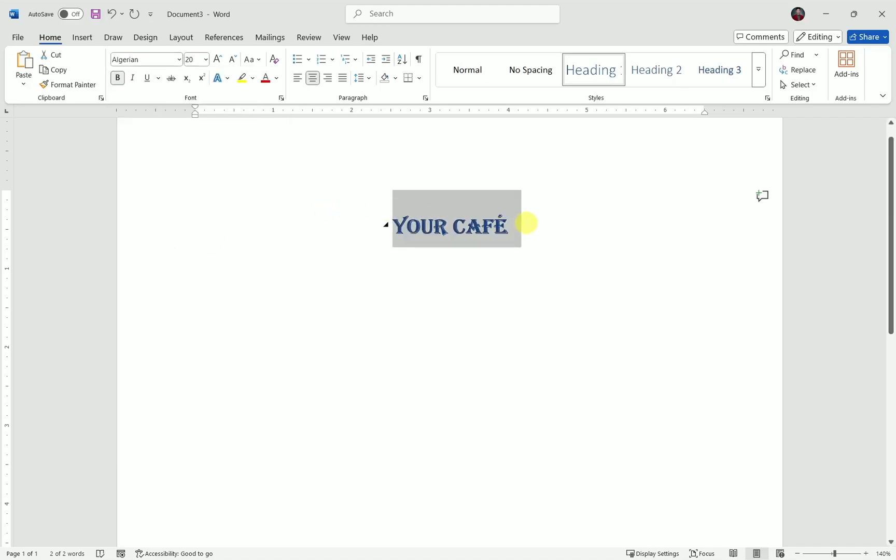
{"action": "left_click", "coordinate": [536, 239]}
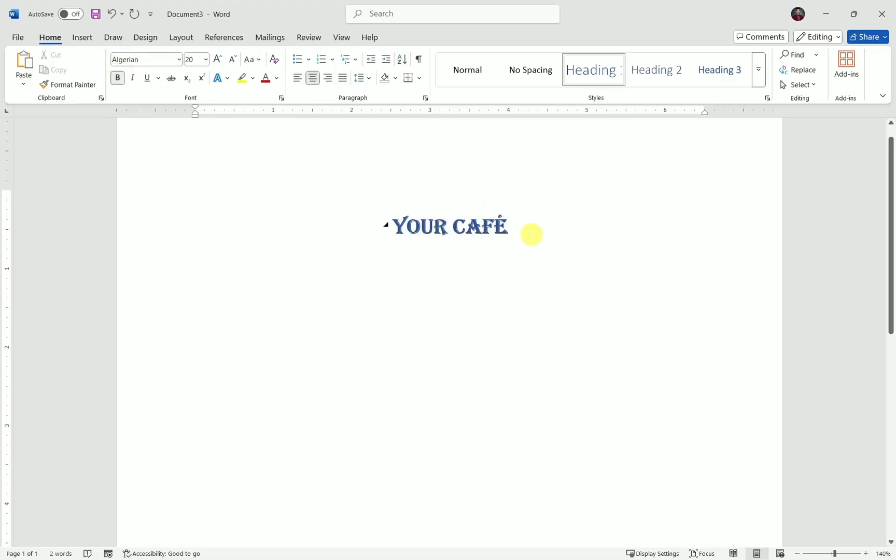
- Show the available font sizes for the "Your Café" heading without choosing a different one
{"action": "left_click_drag", "start_coordinate": [517, 229], "coordinate": [411, 227]}
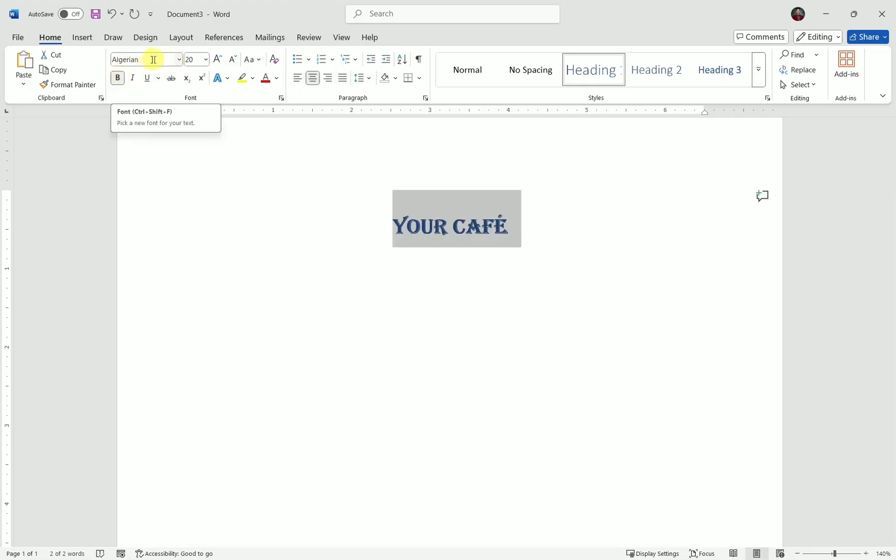
{"action": "left_click", "coordinate": [206, 60]}
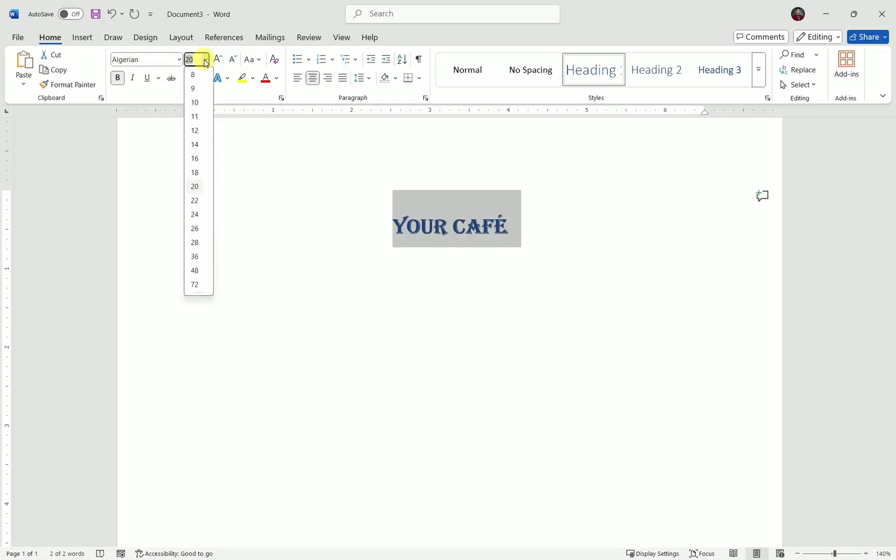
{"action": "left_click", "coordinate": [206, 61]}
{"action": "left_click", "coordinate": [206, 60]}
{"action": "left_click", "coordinate": [205, 61]}
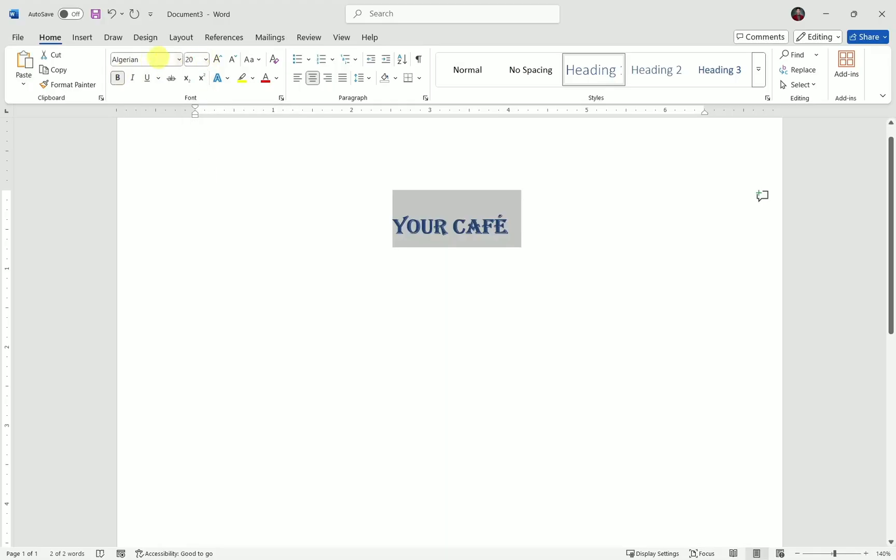
{"action": "left_click", "coordinate": [206, 61]}
{"action": "left_click", "coordinate": [206, 61]}
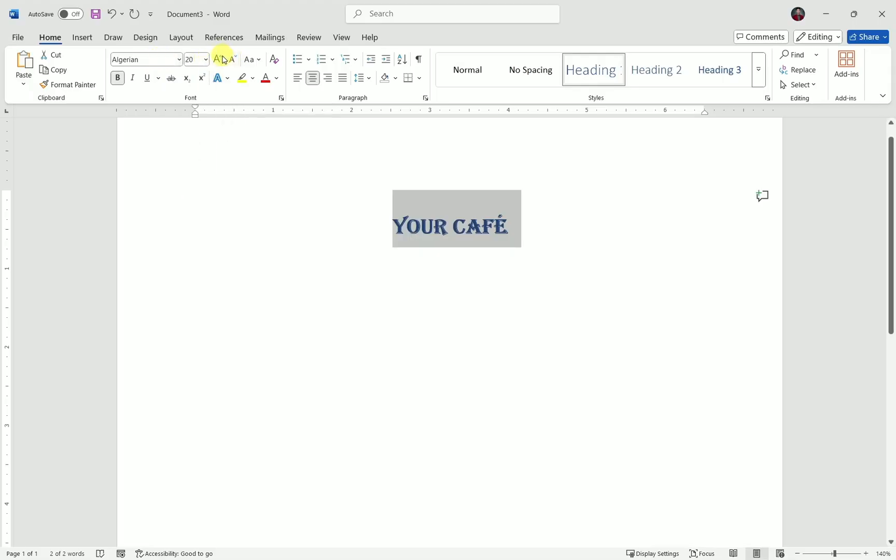
- Try enlarging the "Your Café" heading's font size in steps past 28 and shrinking it back to 20
{"action": "left_click", "coordinate": [218, 61]}
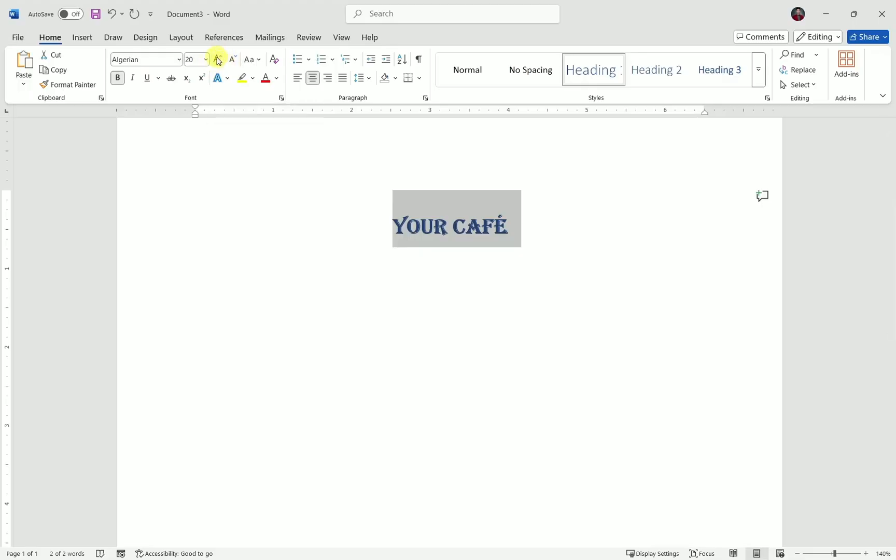
{"action": "left_click", "coordinate": [218, 60]}
{"action": "left_click", "coordinate": [218, 60]}
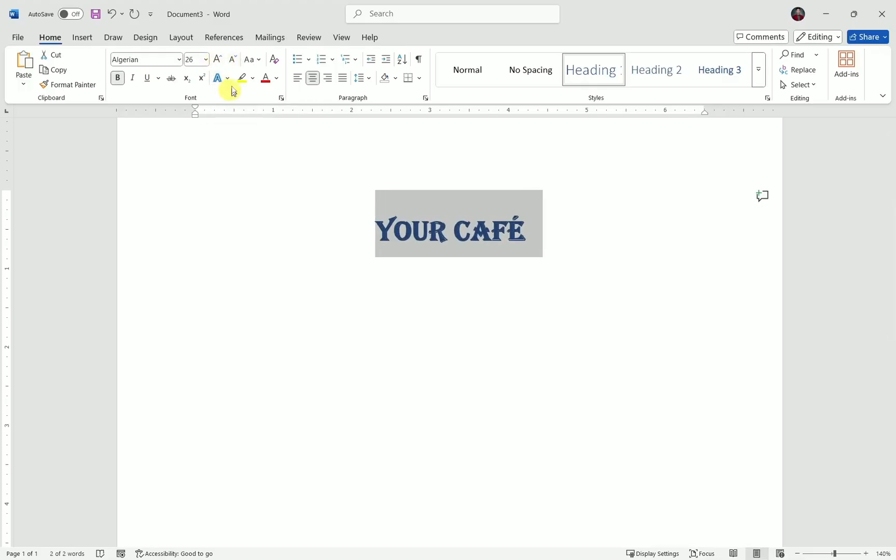
{"action": "left_click", "coordinate": [218, 60]}
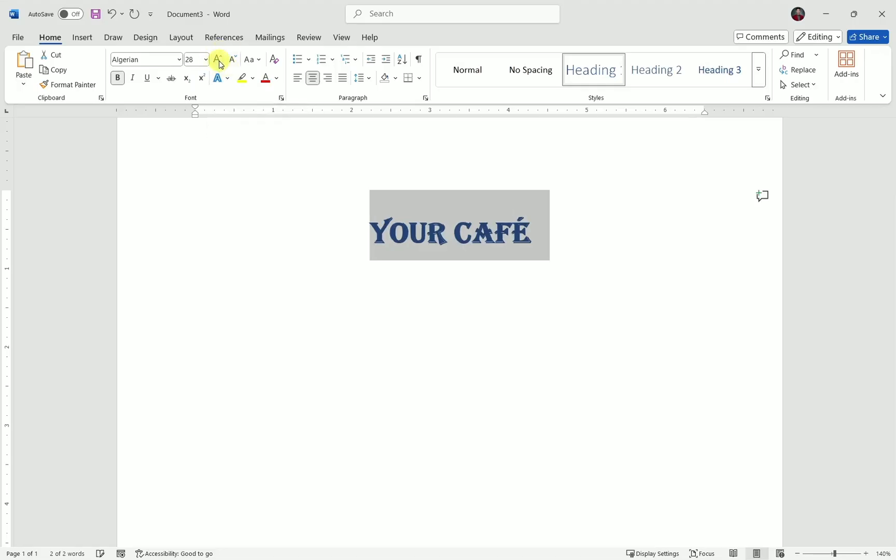
{"action": "left_click", "coordinate": [217, 60]}
{"action": "left_click", "coordinate": [235, 64]}
{"action": "left_click", "coordinate": [235, 63]}
{"action": "left_click", "coordinate": [235, 64]}
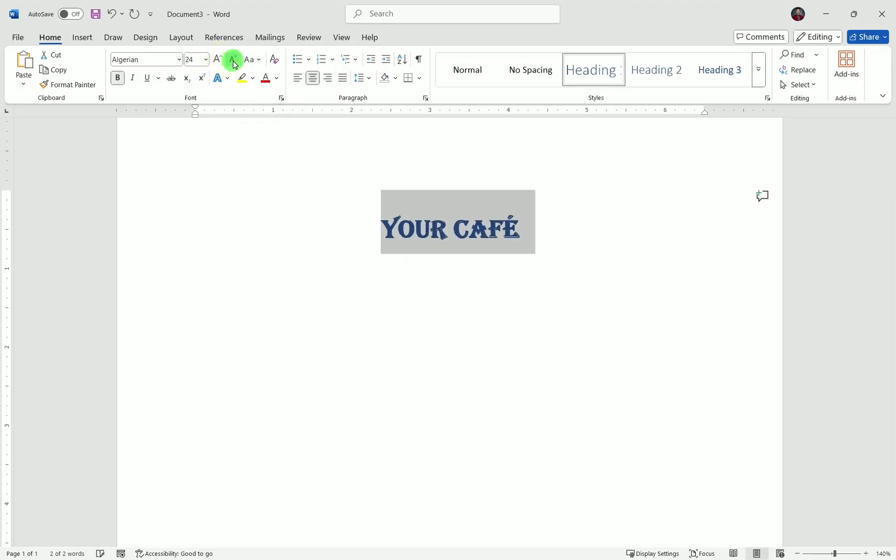
{"action": "left_click", "coordinate": [235, 64]}
{"action": "left_click", "coordinate": [234, 64]}
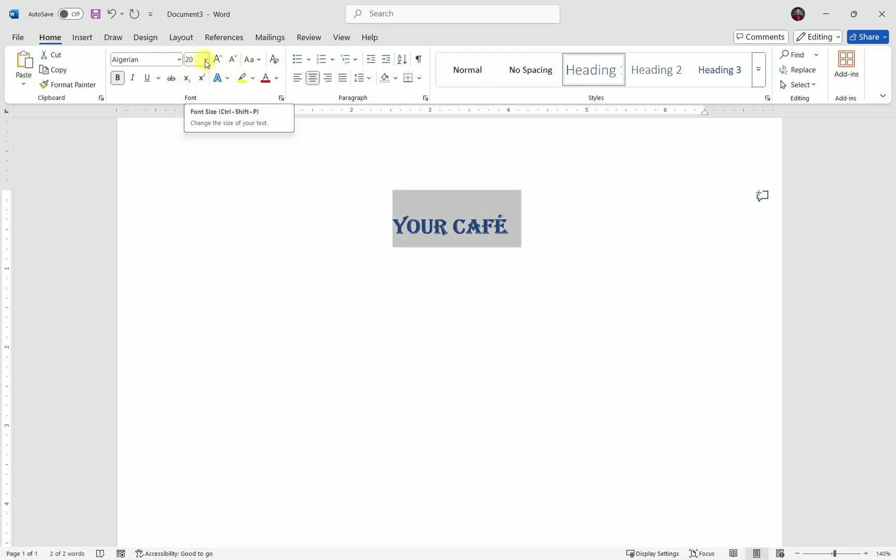
{"action": "left_click", "coordinate": [539, 234]}
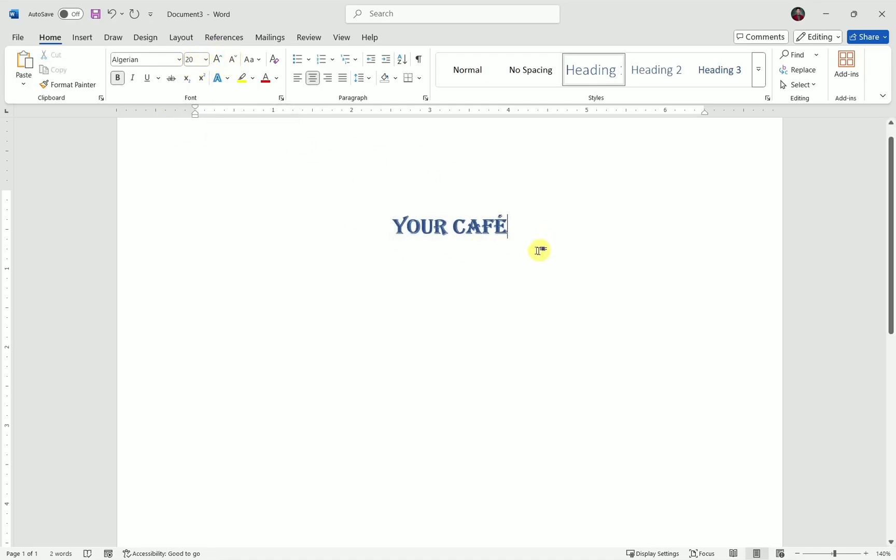
- Copy the "Sample Menu" subtitle from Sample_Menu.pdf in the browser and paste it on a new line below "Your Café" in the Word document
{"action": "key", "text": "alt+Tab"}
{"action": "left_click", "coordinate": [342, 163]}
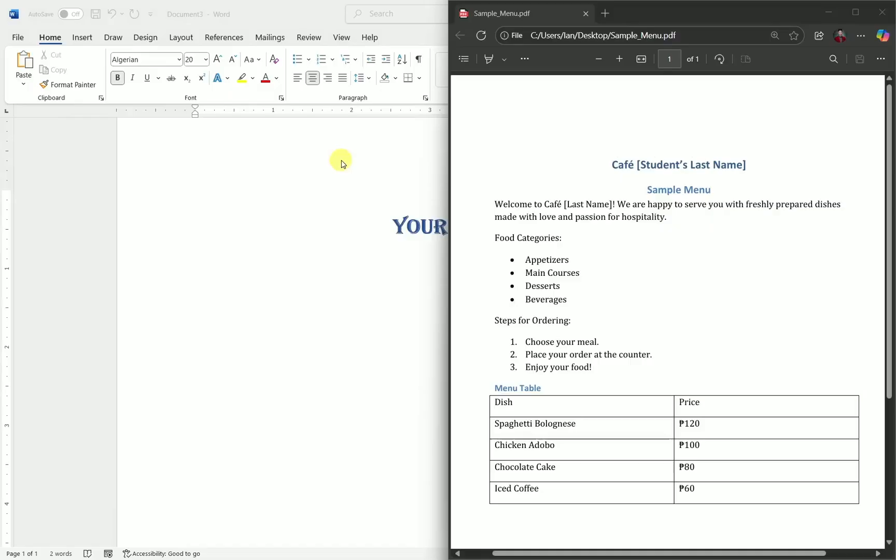
{"action": "left_click_drag", "start_coordinate": [647, 190], "coordinate": [709, 190]}
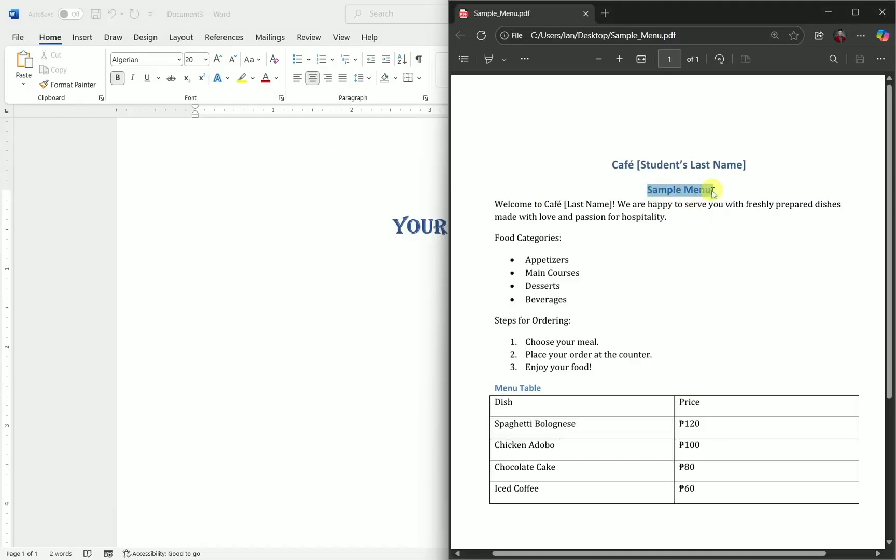
{"action": "key", "text": "ctrl+c"}
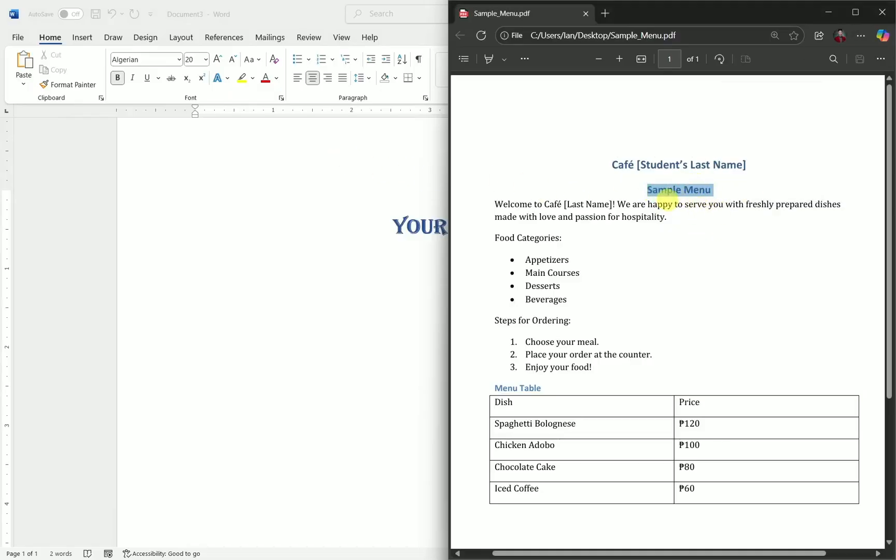
{"action": "key", "text": "alt+Tab"}
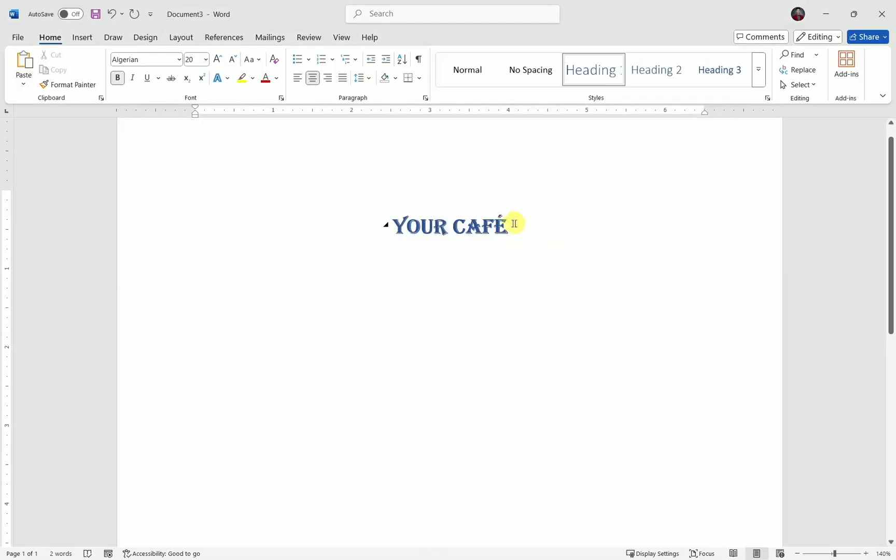
{"action": "key", "text": "Return"}
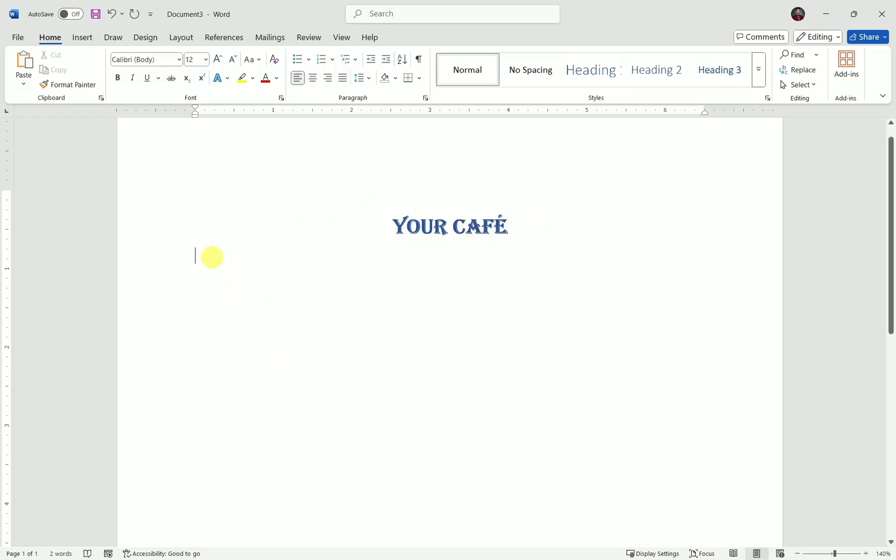
{"action": "key", "text": "ctrl+v"}
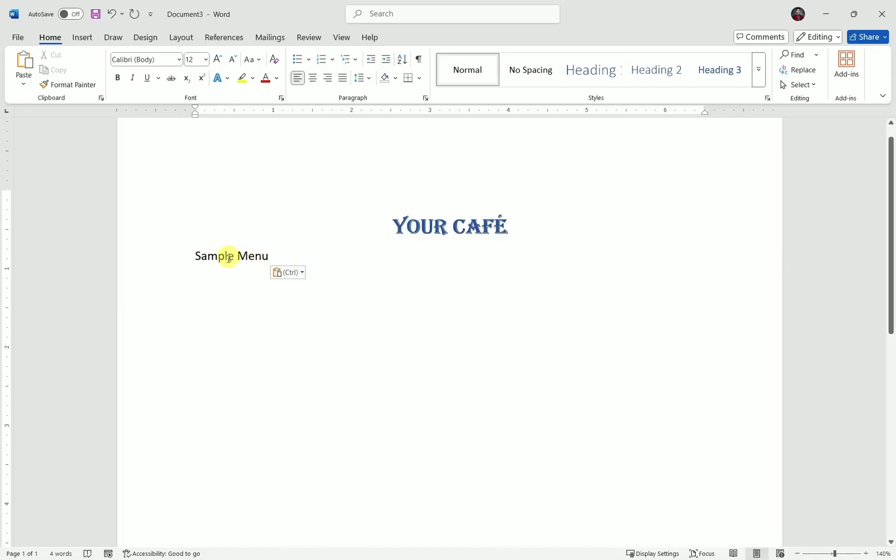
- Apply the Heading 2 style to the "Sample Menu" line
{"action": "left_click_drag", "start_coordinate": [224, 255], "coordinate": [293, 259]}
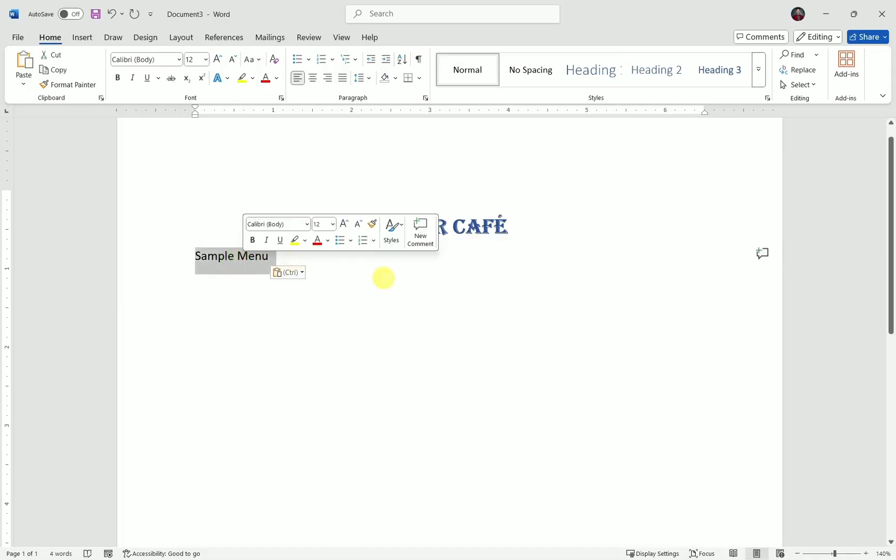
{"action": "left_click", "coordinate": [384, 277]}
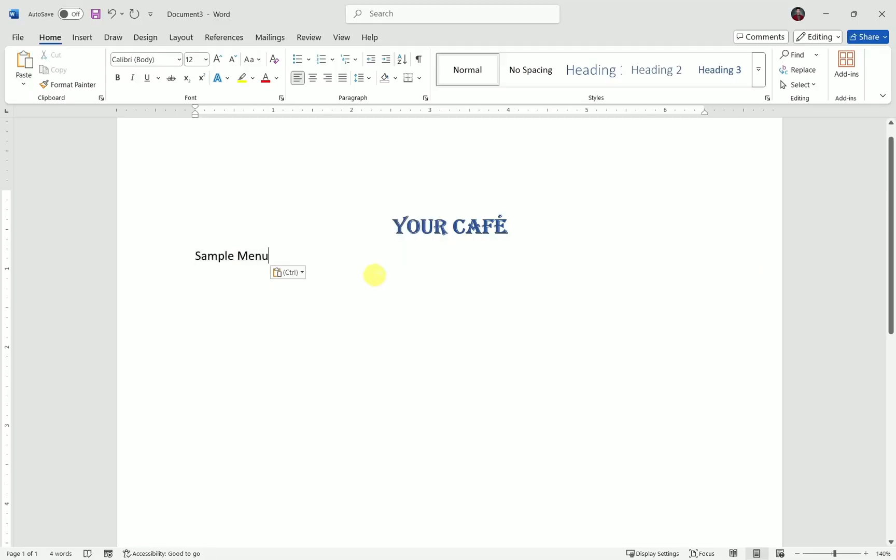
{"action": "left_click", "coordinate": [279, 254]}
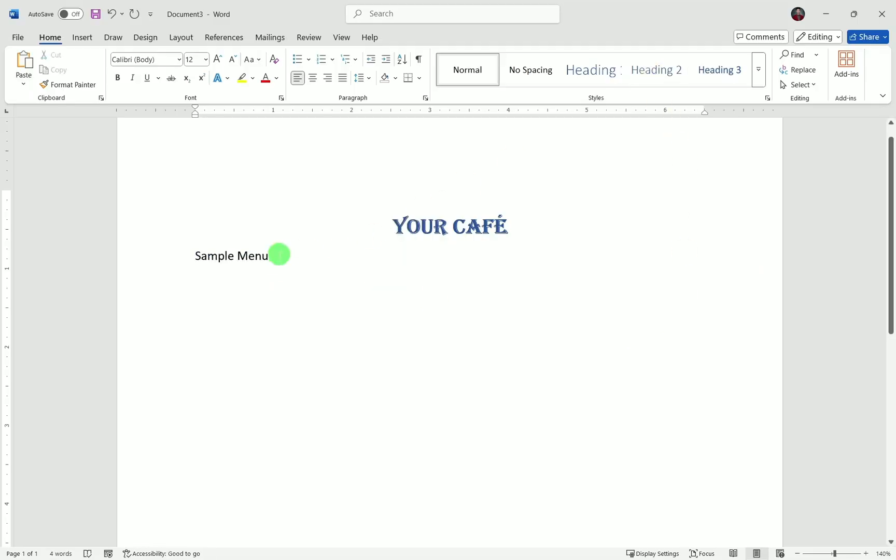
{"action": "left_click_drag", "start_coordinate": [279, 254], "coordinate": [200, 260]}
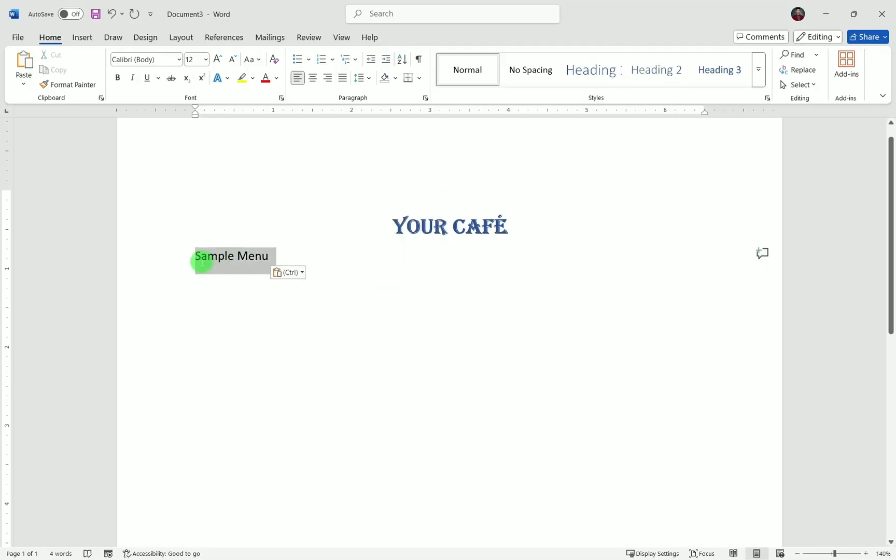
{"action": "left_click", "coordinate": [680, 69]}
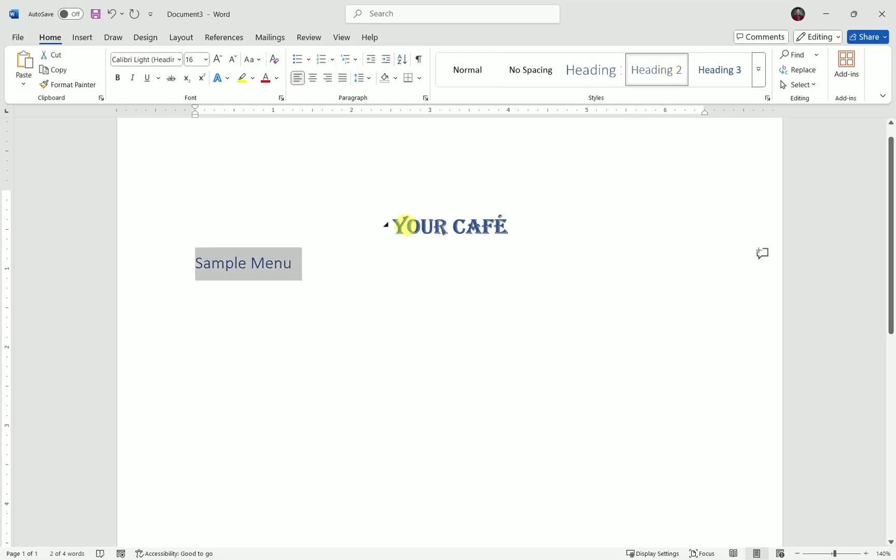
- Compare the style and size of the "Your Café" heading with those of the "Sample Menu" subheading
{"action": "left_click_drag", "start_coordinate": [406, 225], "coordinate": [512, 231]}
{"action": "left_click_drag", "start_coordinate": [306, 266], "coordinate": [204, 276]}
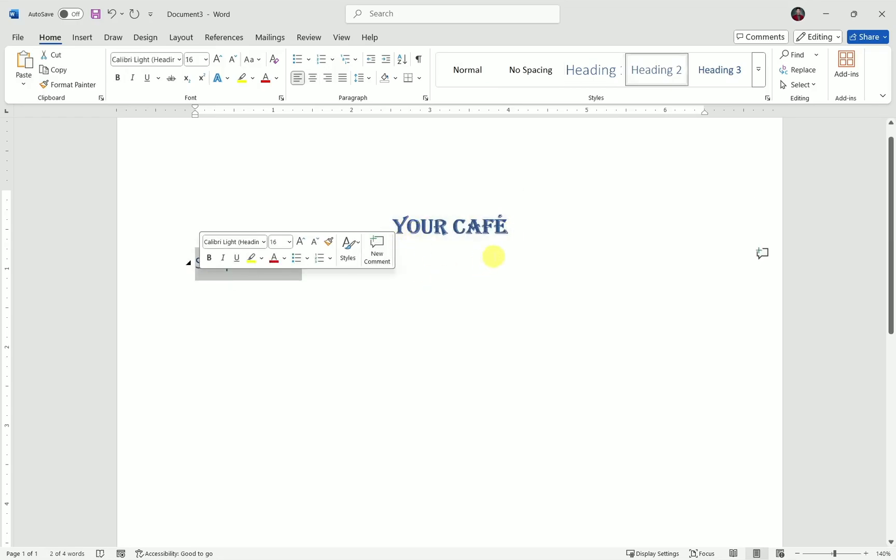
{"action": "left_click", "coordinate": [495, 256]}
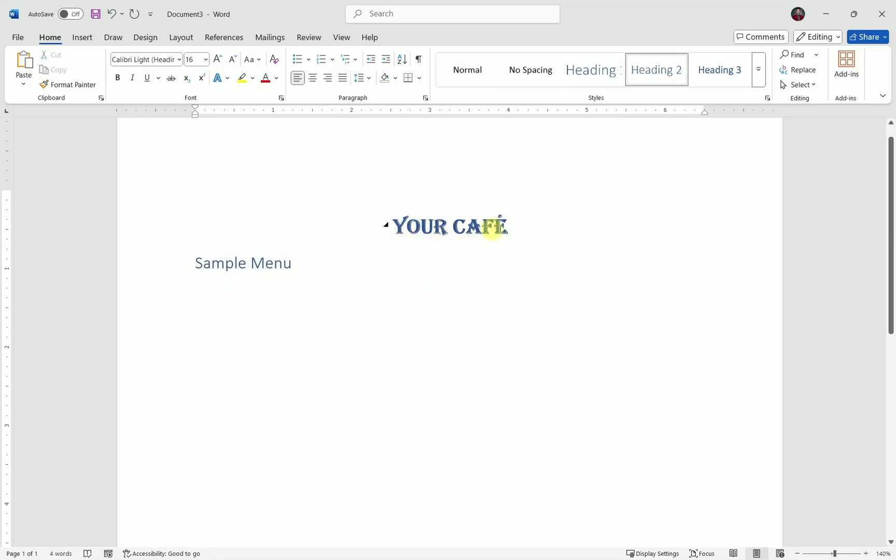
{"action": "left_click_drag", "start_coordinate": [510, 224], "coordinate": [401, 227]}
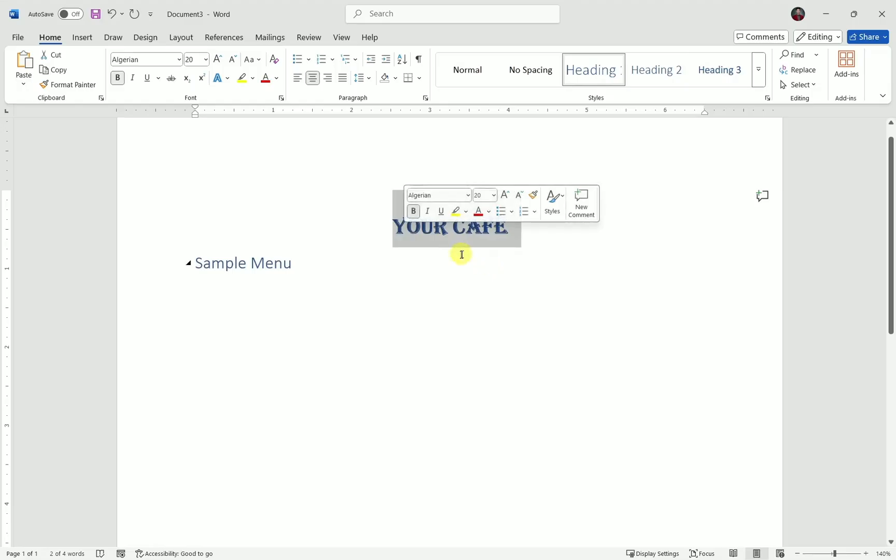
{"action": "left_click_drag", "start_coordinate": [301, 267], "coordinate": [222, 290]}
{"action": "left_click", "coordinate": [299, 290]}
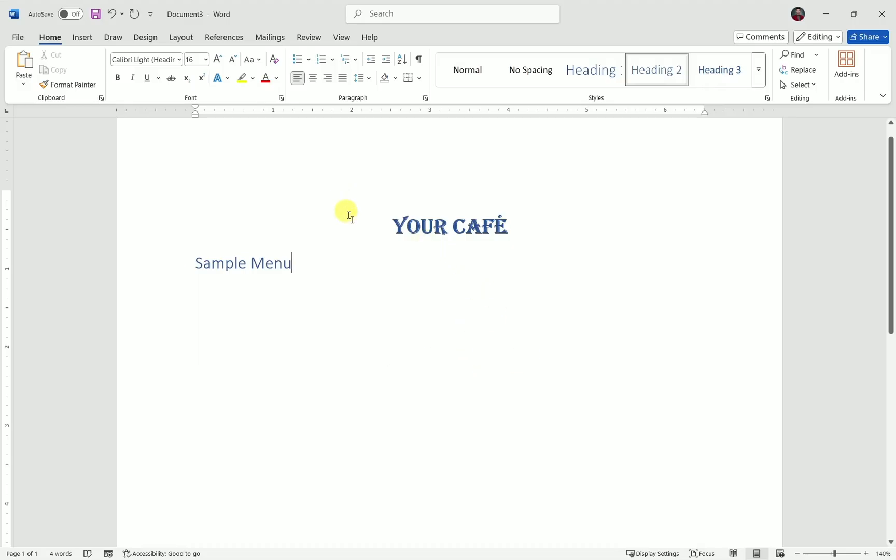
- Centre the "Sample Menu" subheading and change its font to Algerian
{"action": "left_click_drag", "start_coordinate": [300, 264], "coordinate": [189, 261]}
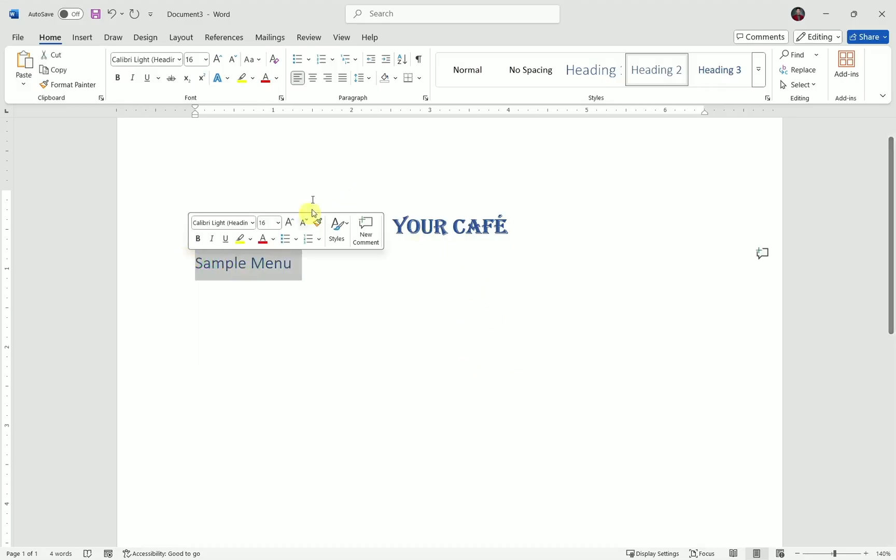
{"action": "left_click", "coordinate": [313, 78]}
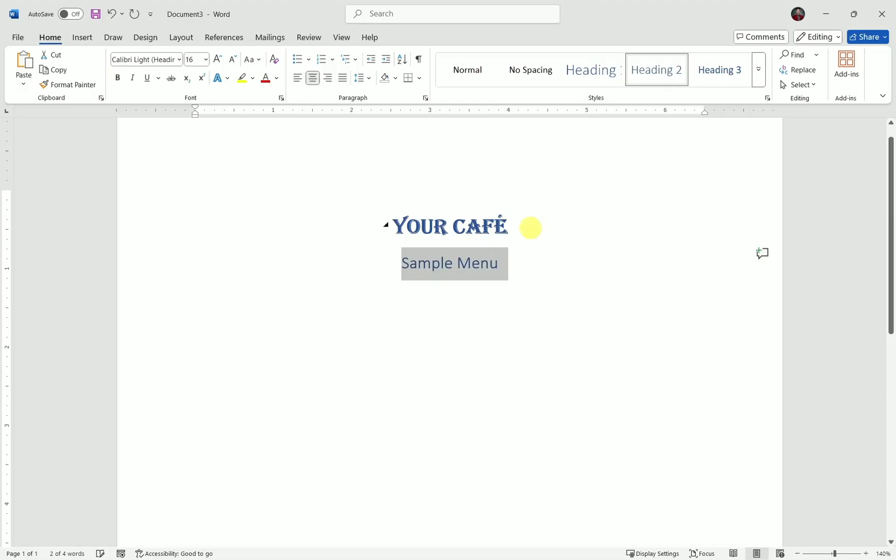
{"action": "left_click", "coordinate": [179, 60]}
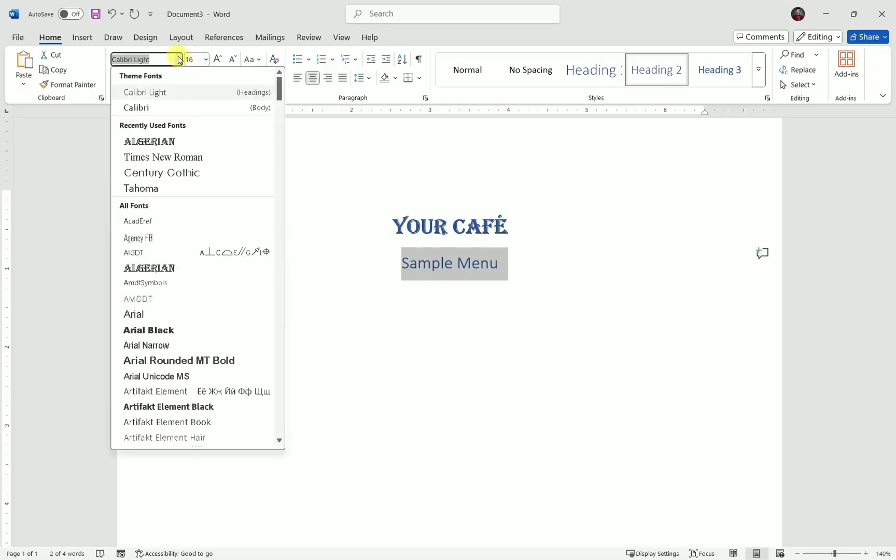
{"action": "left_click", "coordinate": [182, 141]}
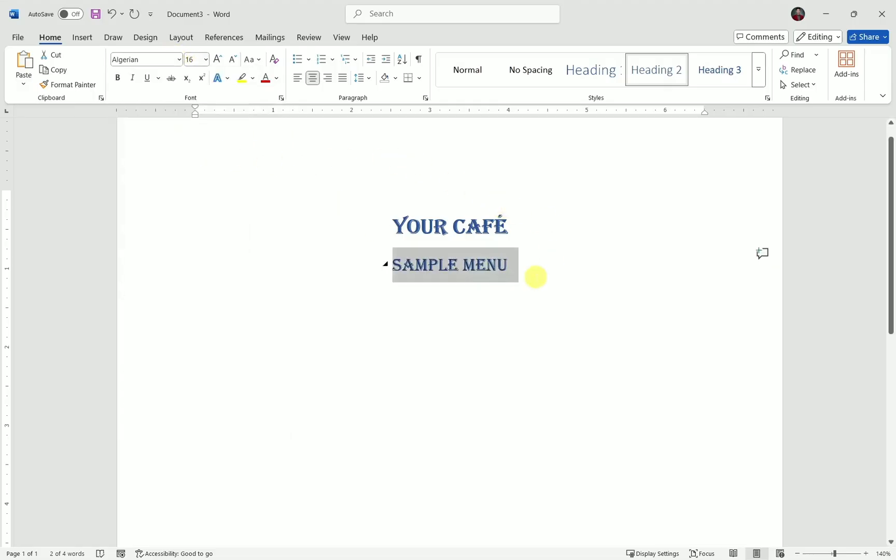
- Examine how the two centred Algerian headings, "Your Café" and "Sample Menu", differ in formatting
{"action": "left_click", "coordinate": [532, 272]}
{"action": "left_click_drag", "start_coordinate": [520, 228], "coordinate": [384, 228]}
{"action": "left_click", "coordinate": [518, 266]}
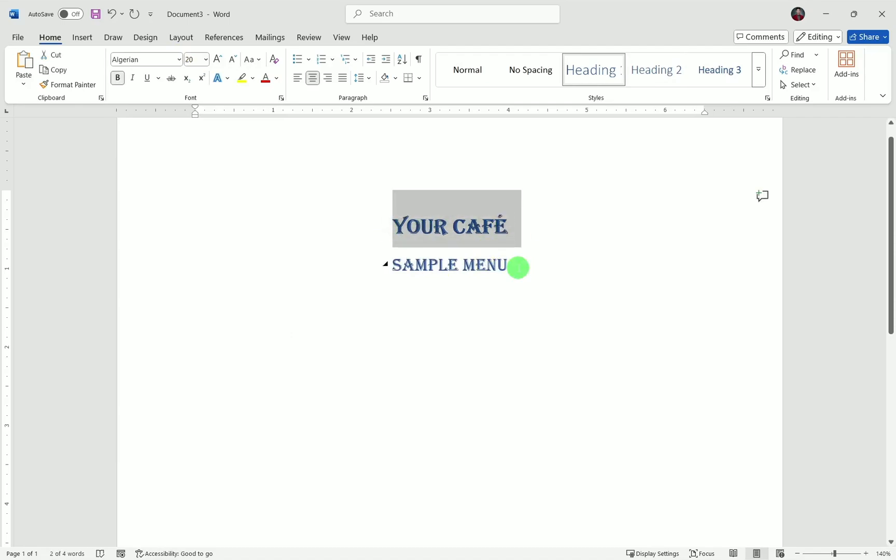
{"action": "double_click", "coordinate": [412, 226]}
{"action": "double_click", "coordinate": [447, 264]}
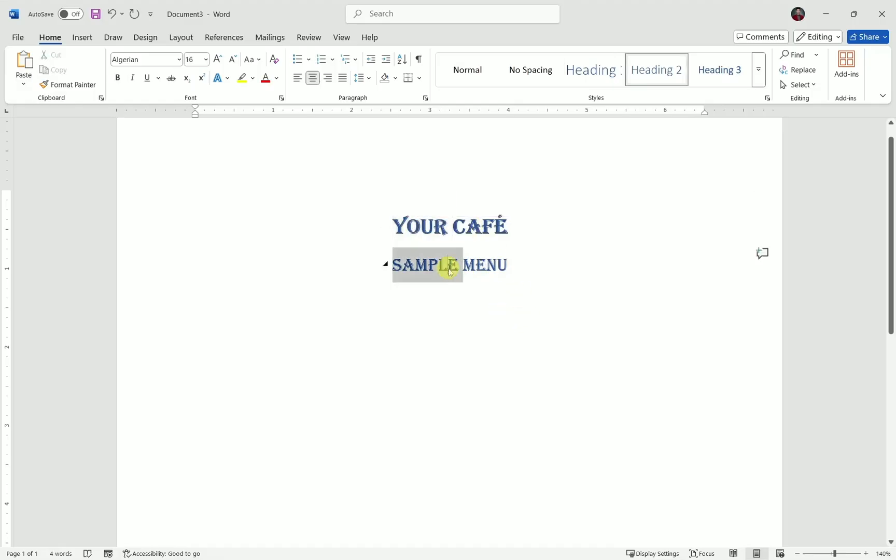
{"action": "left_click", "coordinate": [407, 225]}
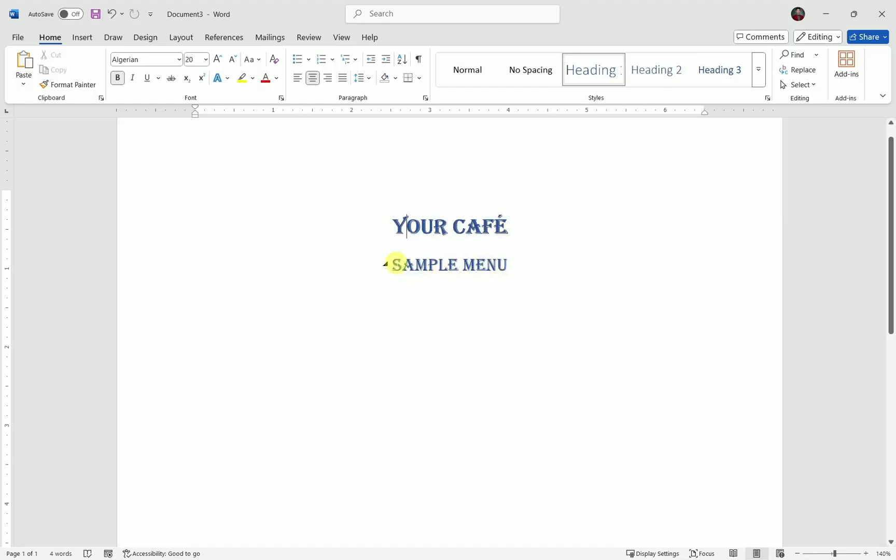
- Copy the welcome paragraph from Sample_Menu.pdf in the browser and paste it on a new line below "Sample Menu" in the Word document
{"action": "left_click", "coordinate": [515, 268]}
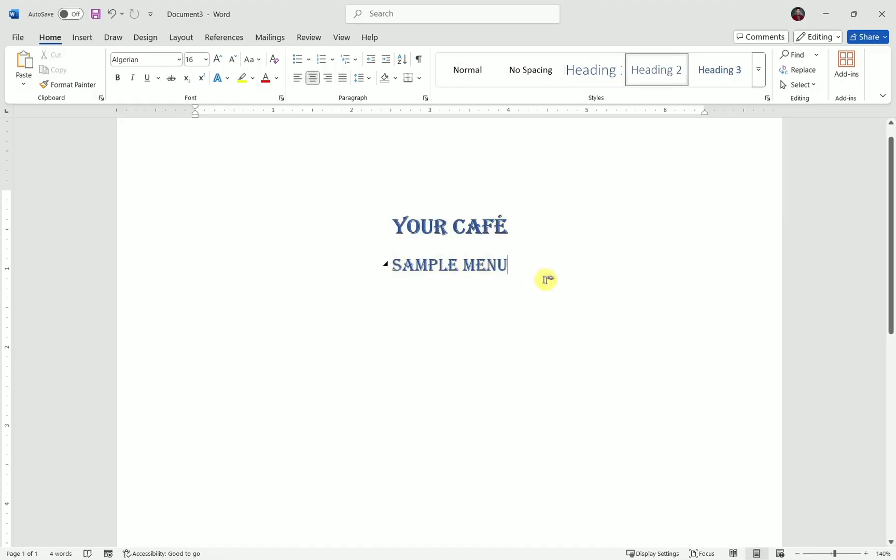
{"action": "key", "text": "Return"}
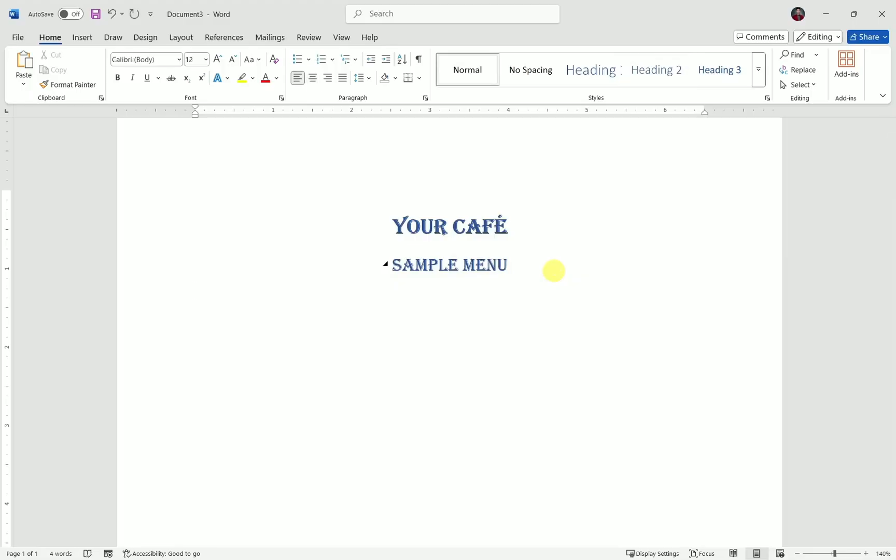
{"action": "key", "text": "alt+Tab"}
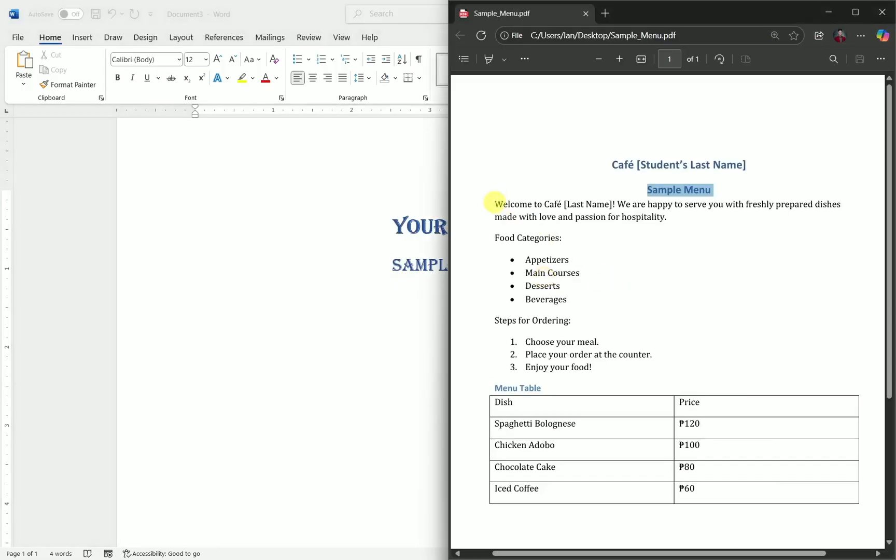
{"action": "left_click_drag", "start_coordinate": [495, 203], "coordinate": [669, 214]}
{"action": "key", "text": "ctrl+c"}
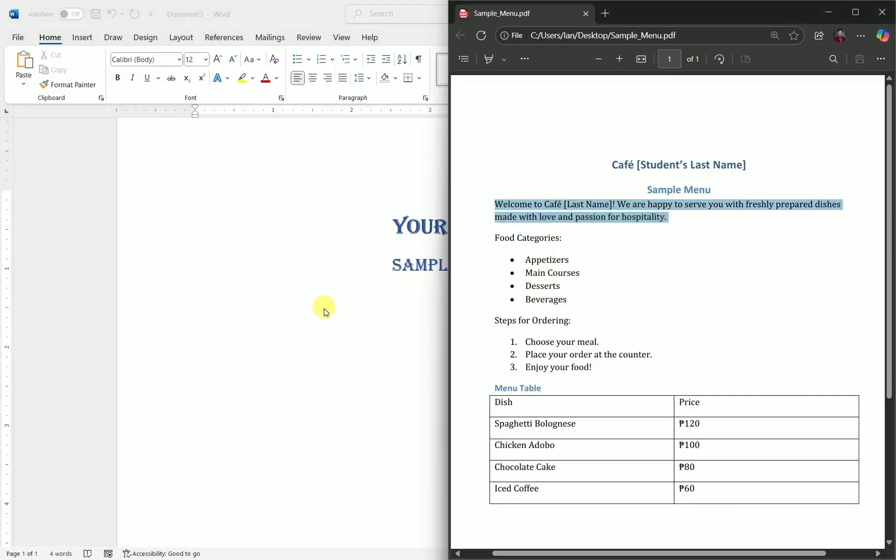
{"action": "left_click", "coordinate": [322, 308]}
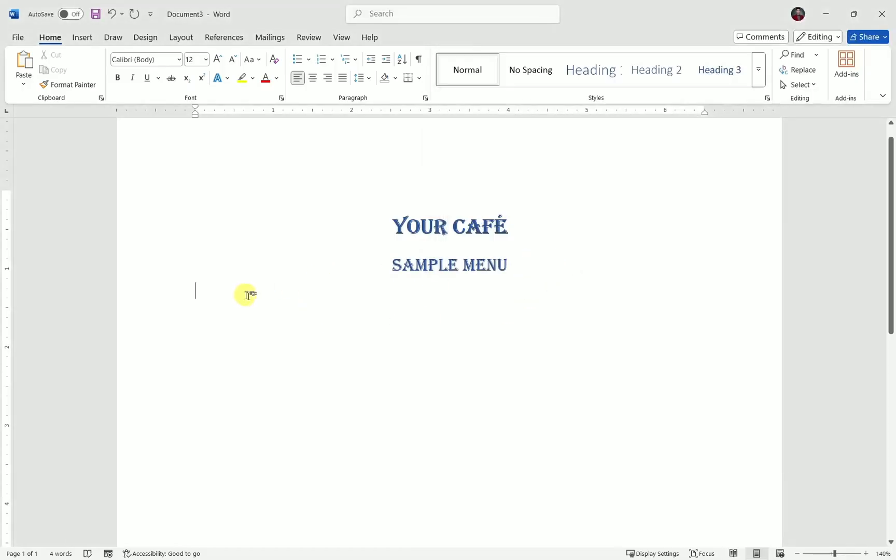
{"action": "key", "text": "ctrl+v"}
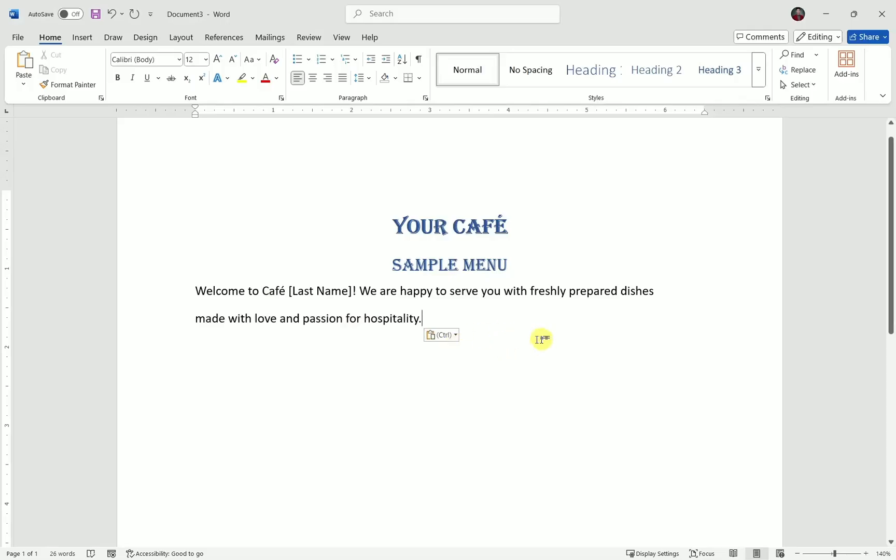
- Replace "Café [Last Name]" in the welcome paragraph with "Your Café"
{"action": "left_click_drag", "start_coordinate": [286, 290], "coordinate": [352, 290]}
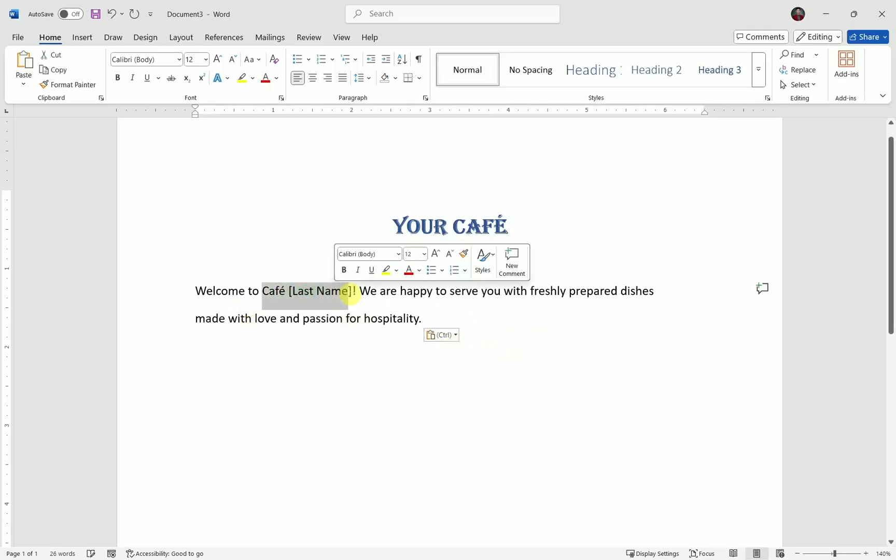
{"action": "left_click", "coordinate": [352, 291]}
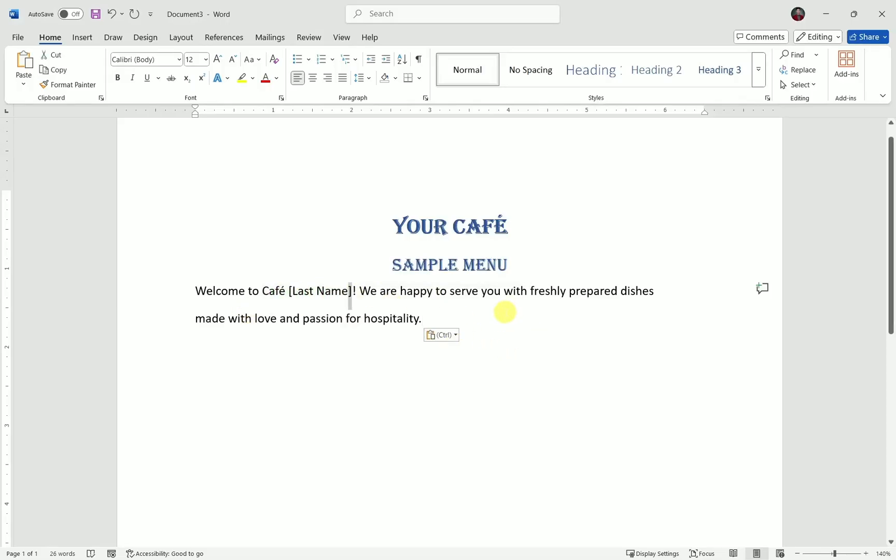
{"action": "key", "text": "shift+Left"}
{"action": "key", "text": "shift+Left"}
{"action": "key", "text": "shift+Left"}
{"action": "key", "text": "shift+Left"}
{"action": "key", "text": "shift+Left"}
{"action": "key", "text": "shift+Left"}
{"action": "key", "text": "shift+Left"}
{"action": "key", "text": "shift+Left"}
{"action": "key", "text": "shift+Left"}
{"action": "key", "text": "shift+Left"}
{"action": "key", "text": "shift+Left"}
{"action": "key", "text": "BackSpace"}
{"action": "key", "text": "BackSpace"}
{"action": "key", "text": "BackSpace"}
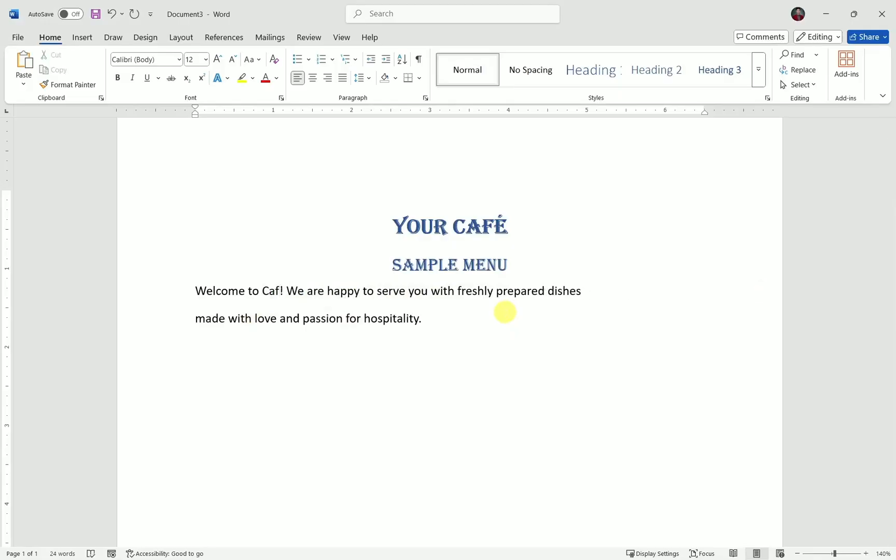
{"action": "type", "text": "éYour"}
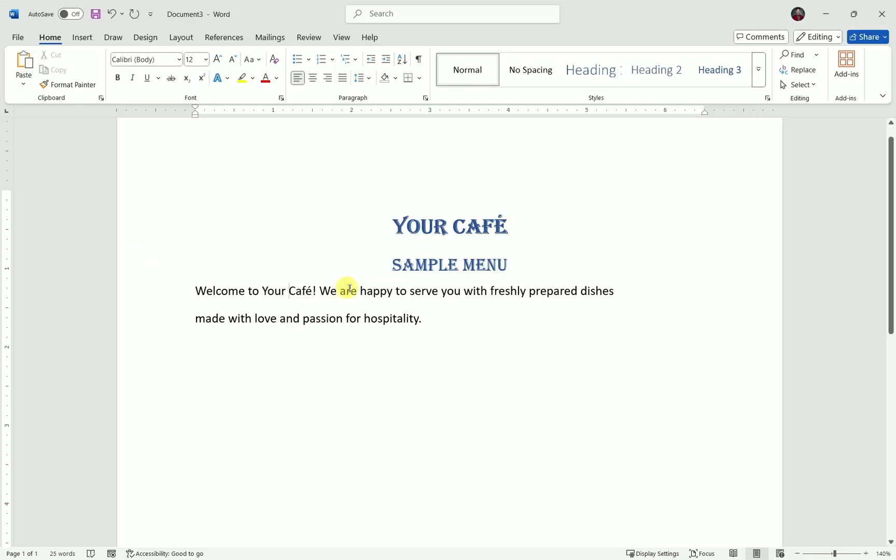
{"action": "key", "text": "ctrl+s"}
{"action": "left_click", "coordinate": [558, 353]}
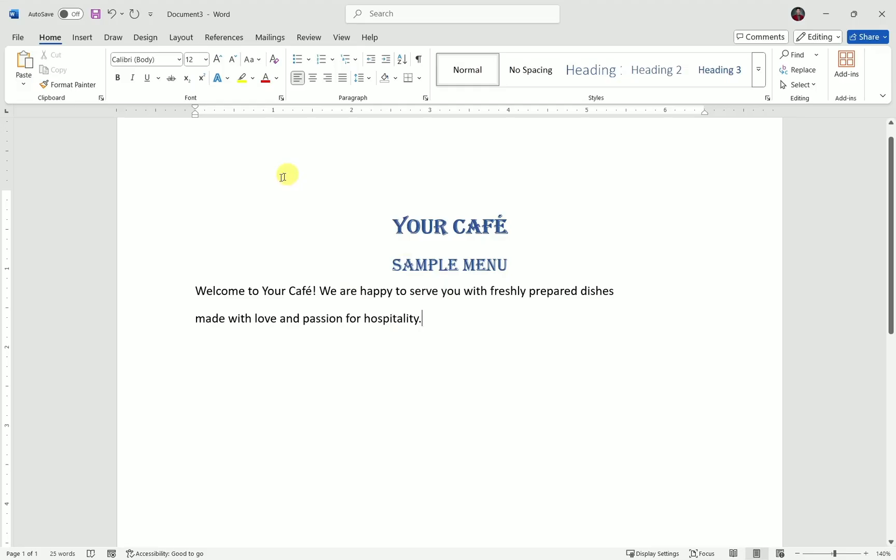
{"action": "left_click", "coordinate": [20, 38]}
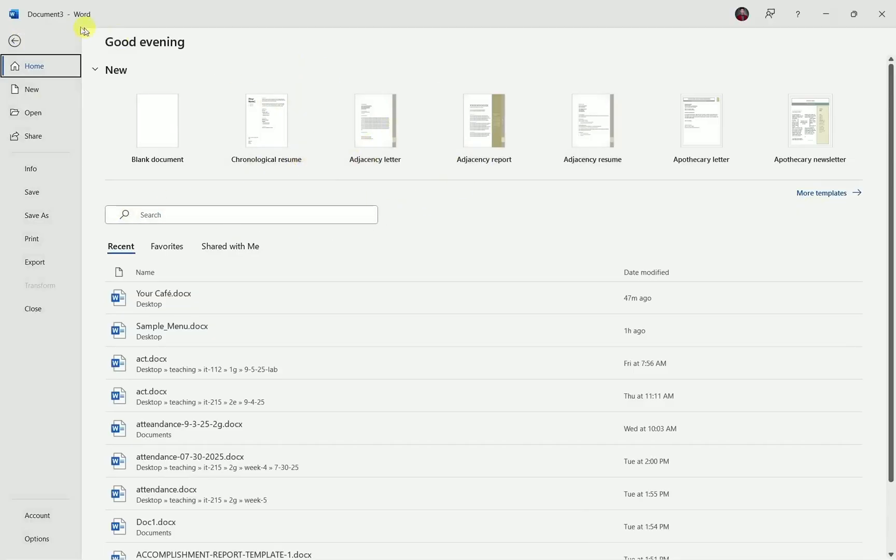
{"action": "left_click", "coordinate": [15, 42]}
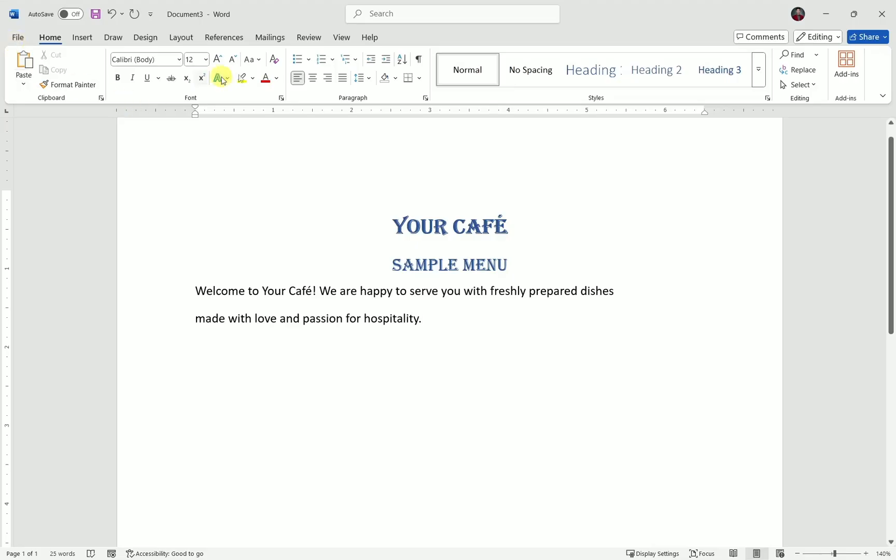
- Save the new document to the Desktop folder as a Word document named "Your Café.docx"
{"action": "left_click", "coordinate": [18, 38]}
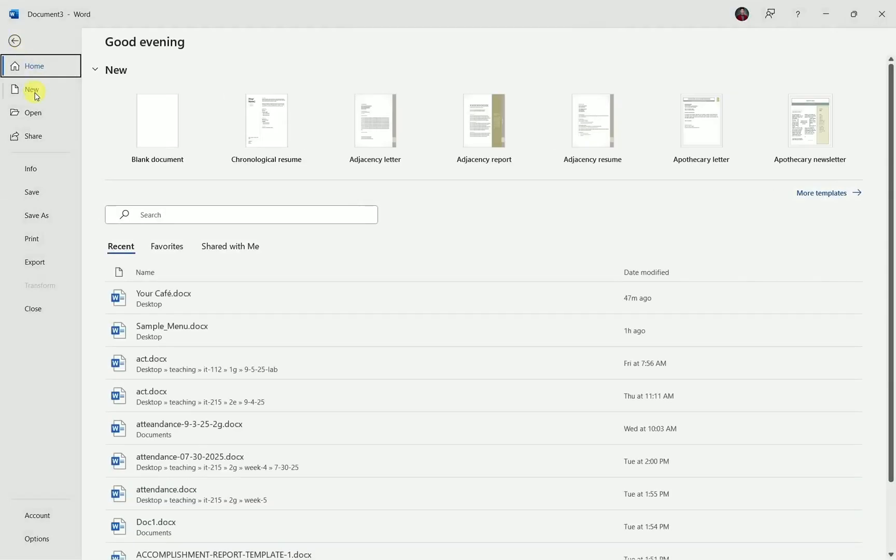
{"action": "left_click", "coordinate": [41, 196]}
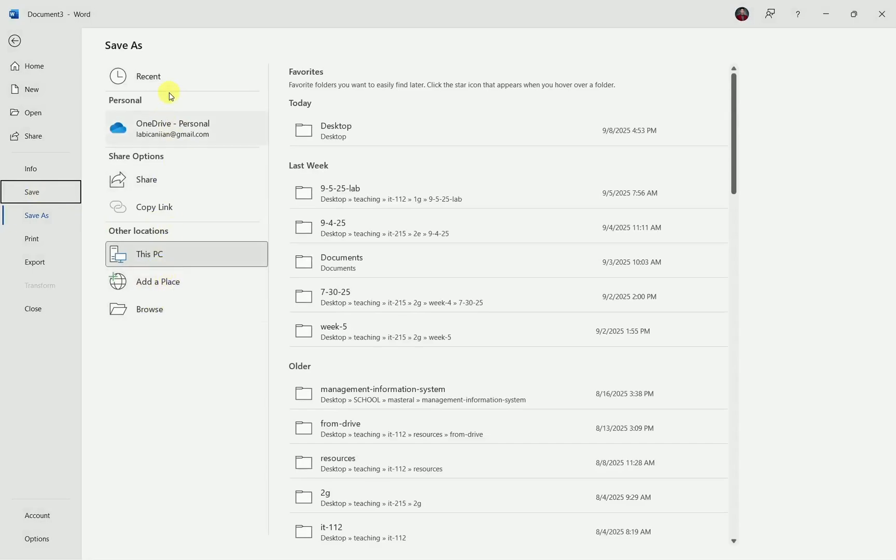
{"action": "left_click", "coordinate": [177, 318]}
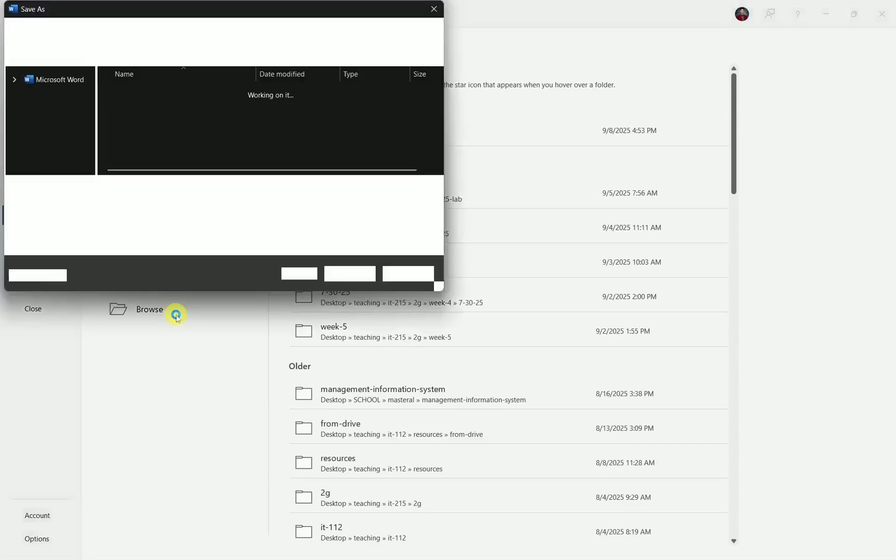
{"action": "left_click_drag", "start_coordinate": [437, 292], "coordinate": [500, 373]}
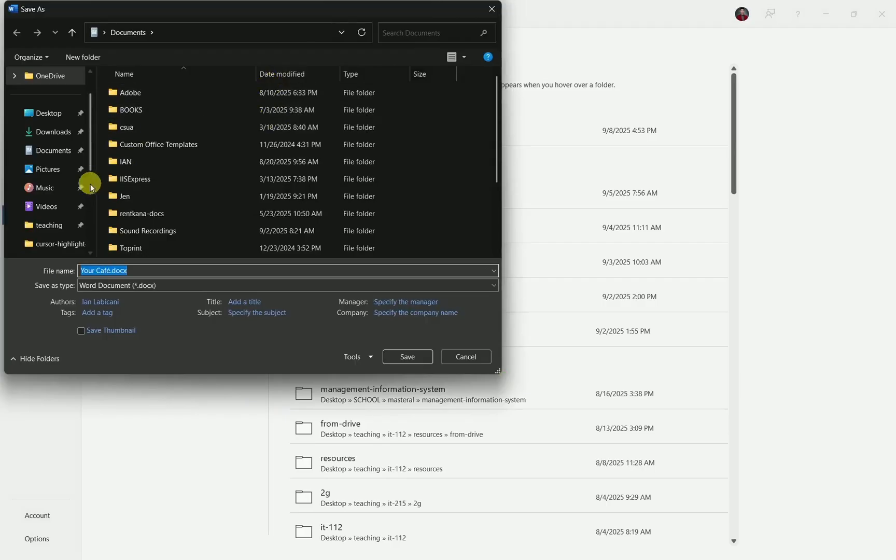
{"action": "scroll", "coordinate": [46, 179], "scroll_direction": "down", "scroll_amount": 1}
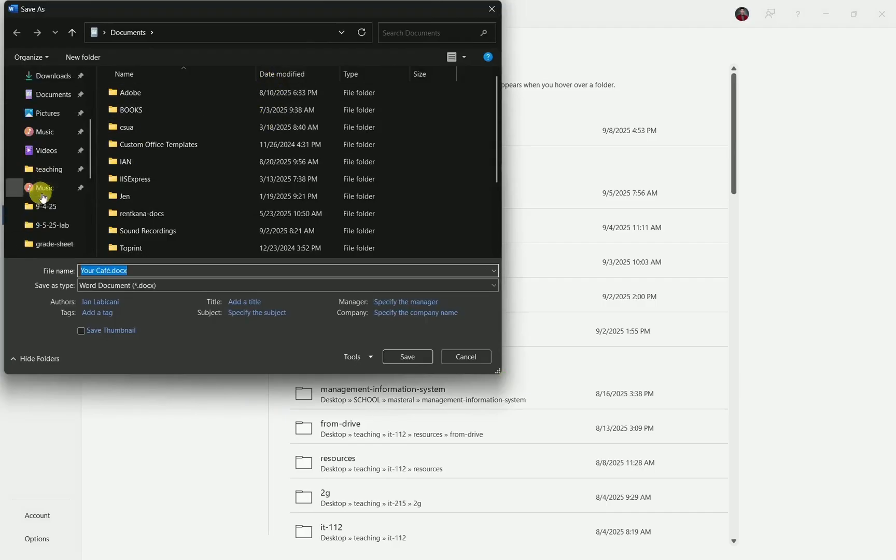
{"action": "scroll", "coordinate": [46, 181], "scroll_direction": "up", "scroll_amount": 1}
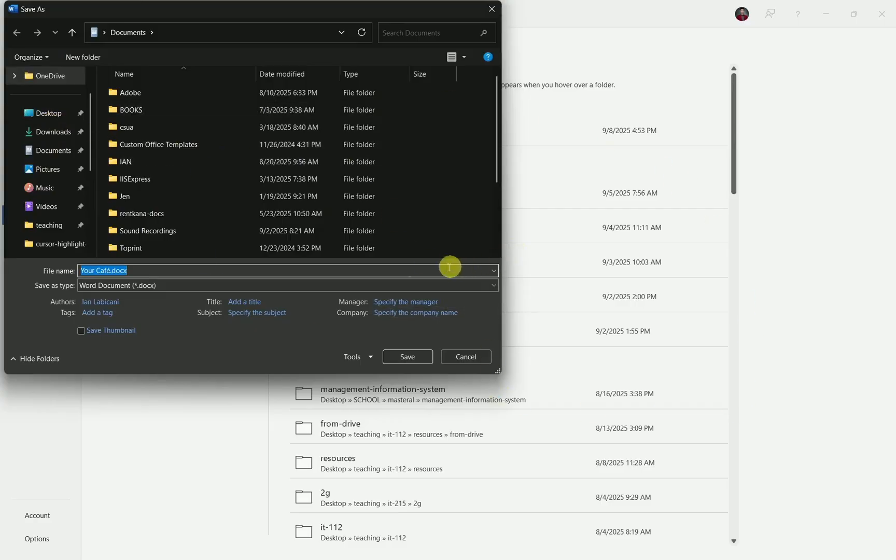
{"action": "left_click", "coordinate": [154, 270]}
{"action": "left_click", "coordinate": [82, 270]}
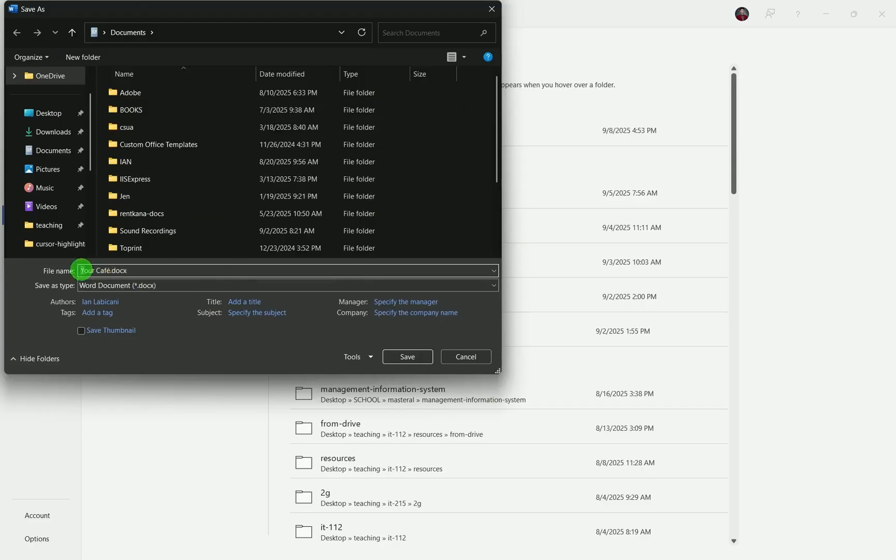
{"action": "left_click_drag", "start_coordinate": [81, 270], "coordinate": [152, 271]}
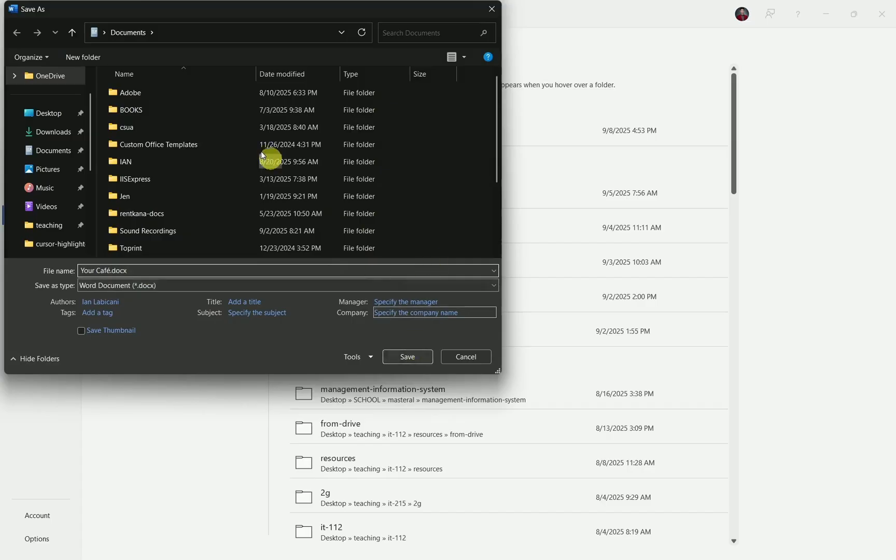
{"action": "left_click", "coordinate": [49, 114]}
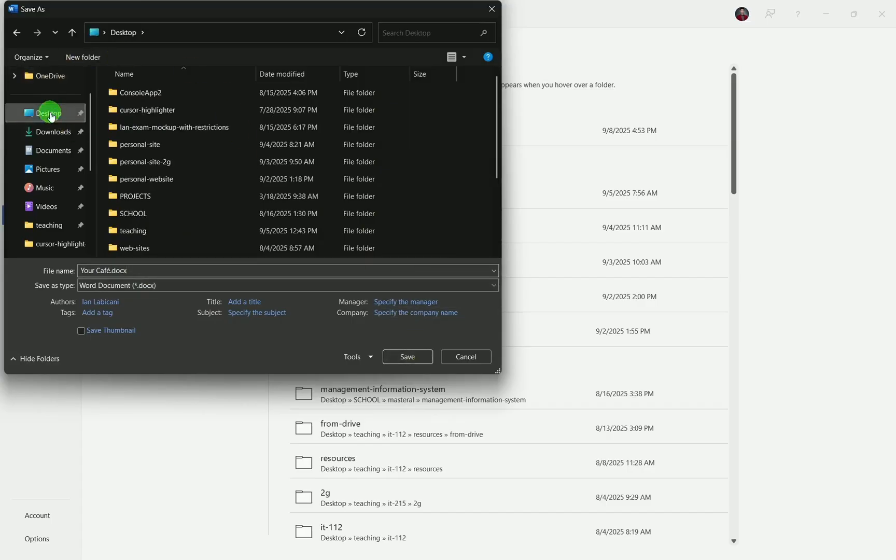
{"action": "left_click_drag", "start_coordinate": [138, 271], "coordinate": [82, 268]}
{"action": "left_click", "coordinate": [413, 360]}
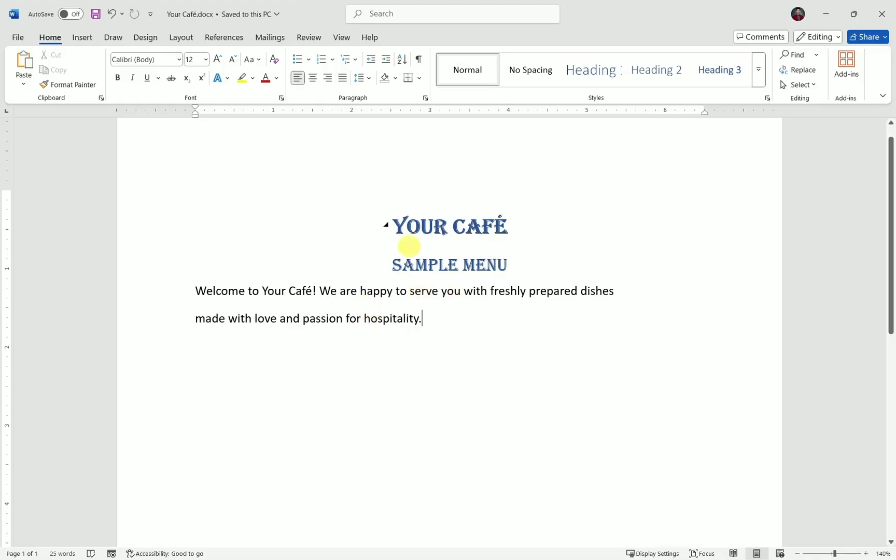
- Minimise the open windows, move the "Your Café.docx" file to a clear area of the desktop and open it in Word
{"action": "left_click", "coordinate": [825, 14]}
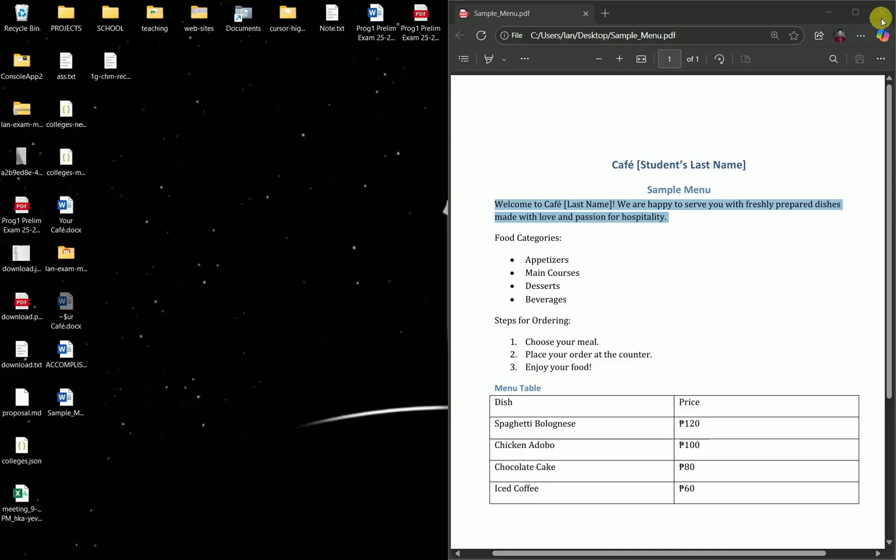
{"action": "left_click", "coordinate": [828, 16]}
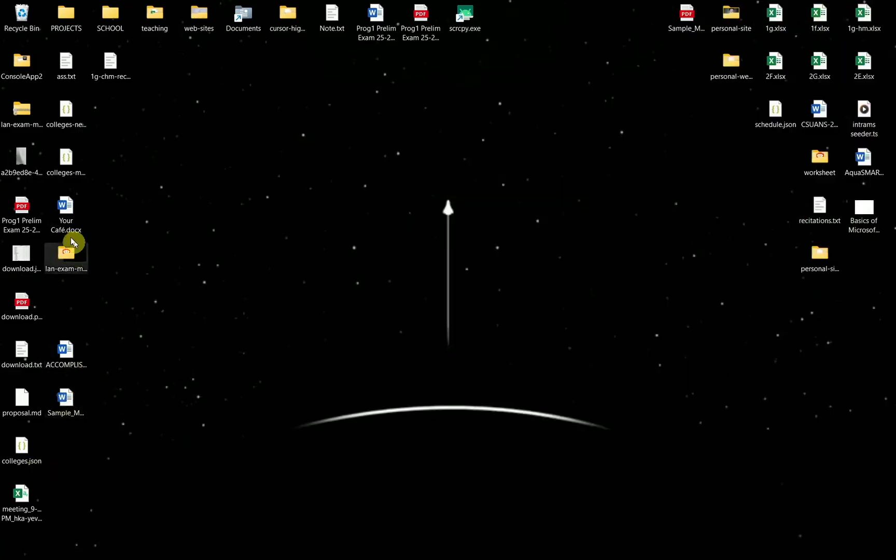
{"action": "left_click_drag", "start_coordinate": [70, 225], "coordinate": [380, 128]}
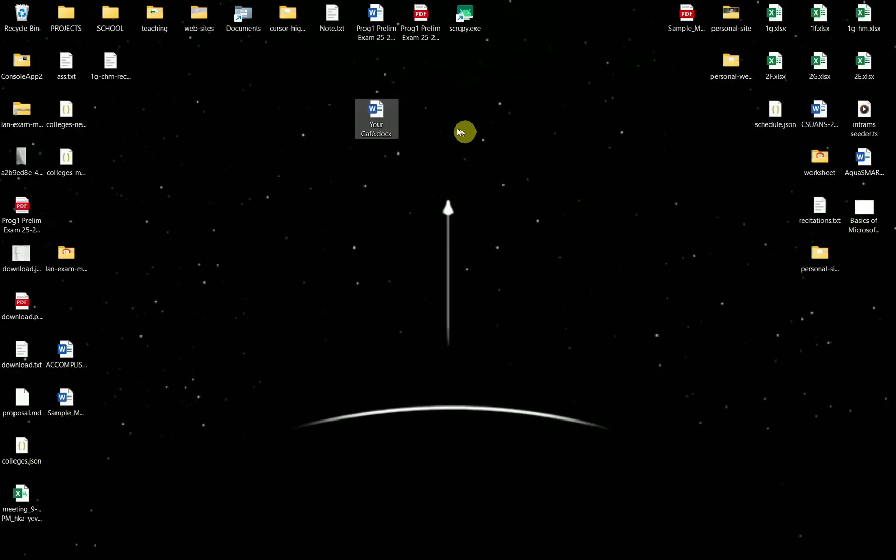
{"action": "left_click", "coordinate": [383, 117]}
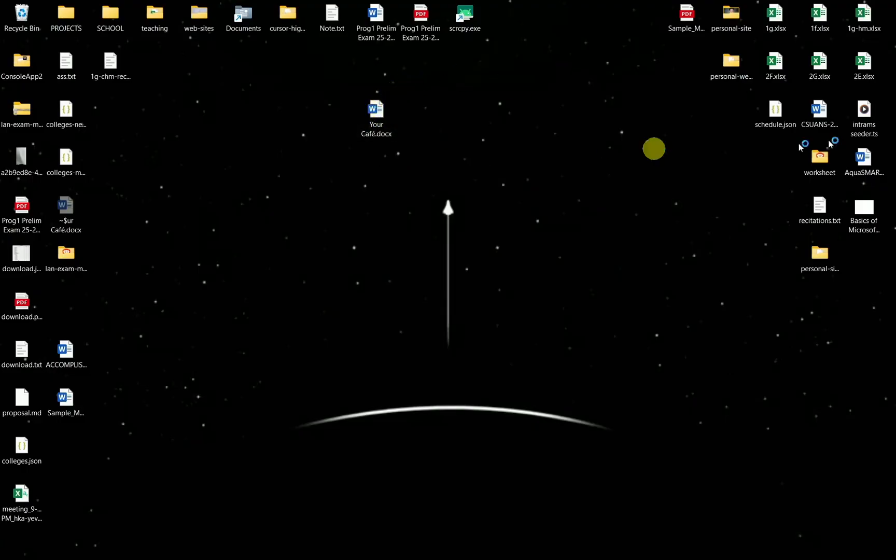
{"action": "left_click_drag", "start_coordinate": [895, 41], "coordinate": [492, 1]}
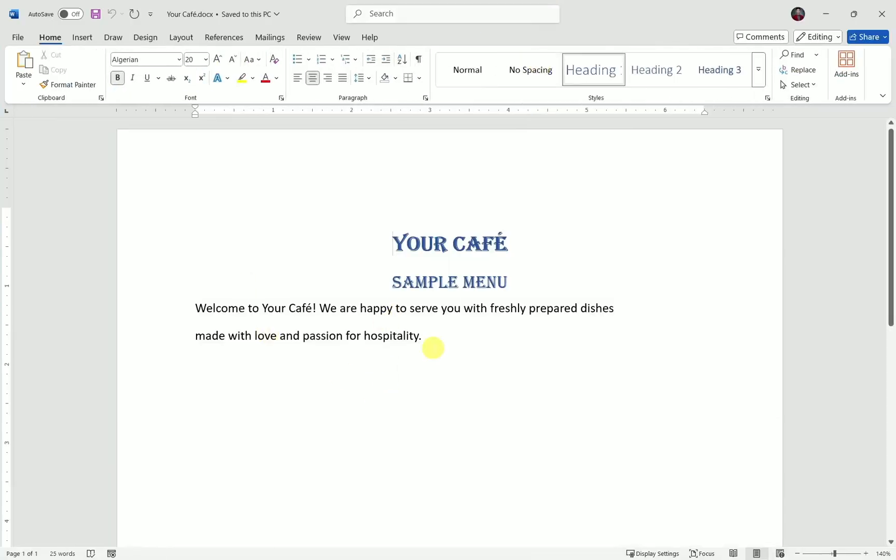
- Make "Your Café" in the welcome paragraph bold
{"action": "left_click", "coordinate": [449, 353]}
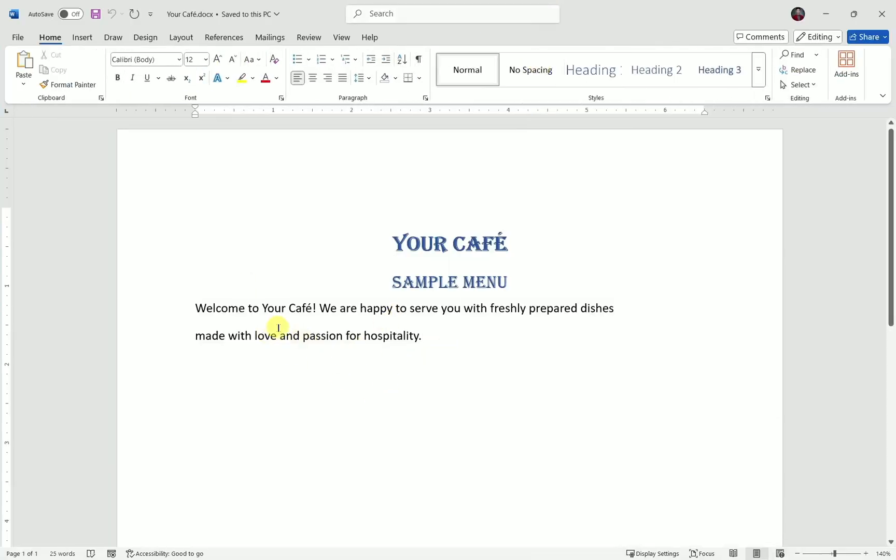
{"action": "left_click", "coordinate": [207, 309]}
{"action": "left_click_drag", "start_coordinate": [265, 311], "coordinate": [439, 344]}
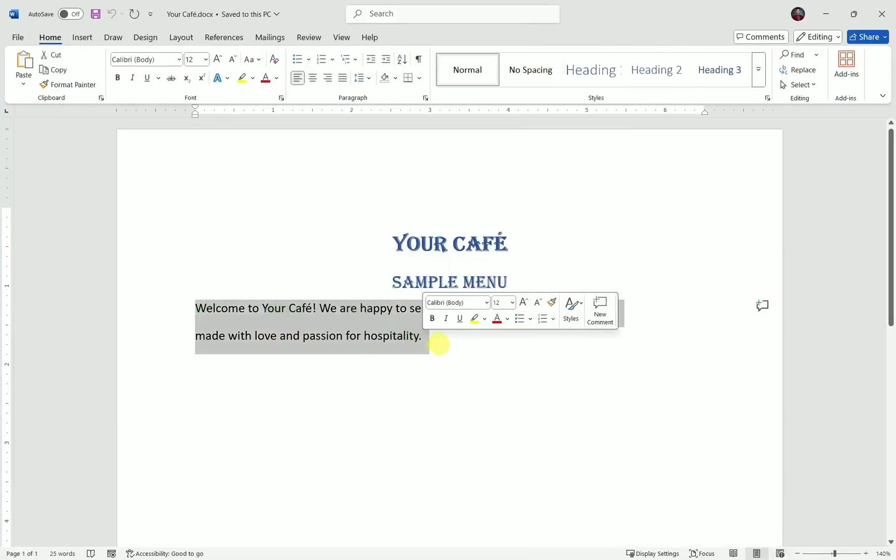
{"action": "left_click", "coordinate": [438, 344]}
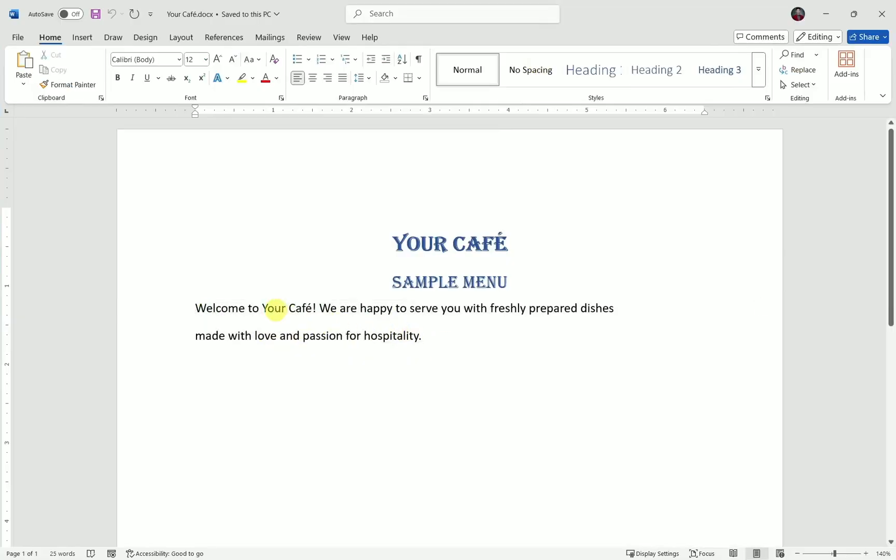
{"action": "left_click_drag", "start_coordinate": [262, 309], "coordinate": [299, 314]}
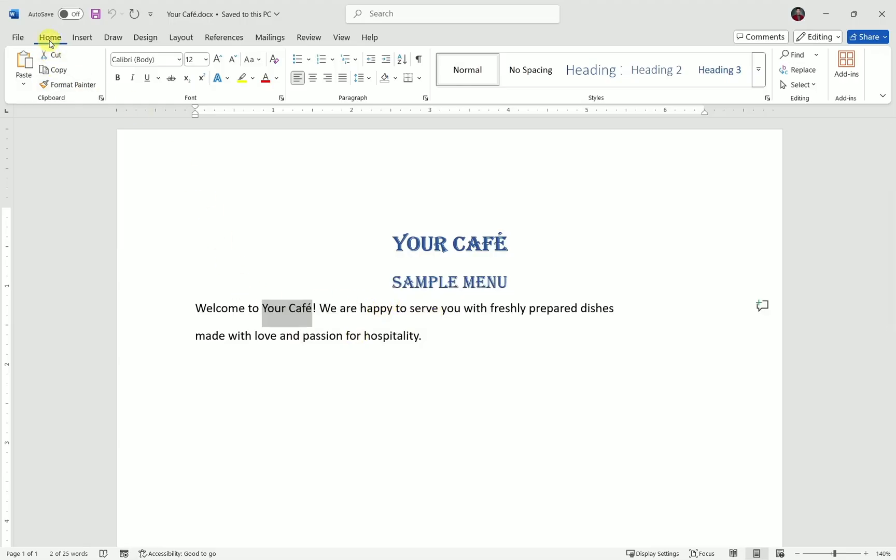
{"action": "left_click", "coordinate": [118, 78]}
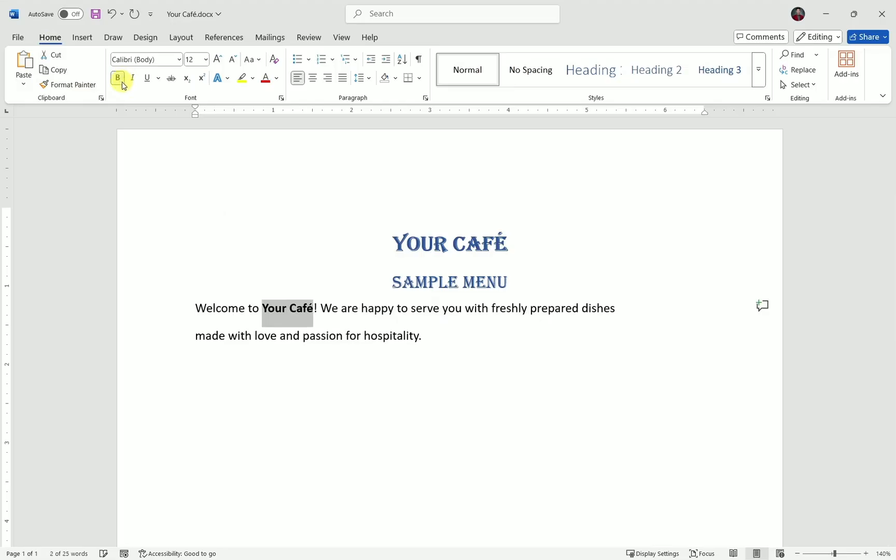
{"action": "left_click", "coordinate": [330, 328]}
- Remove the bold from "Your Café" in the welcome paragraph and format it as italic and underlined
{"action": "left_click_drag", "start_coordinate": [264, 308], "coordinate": [313, 309]}
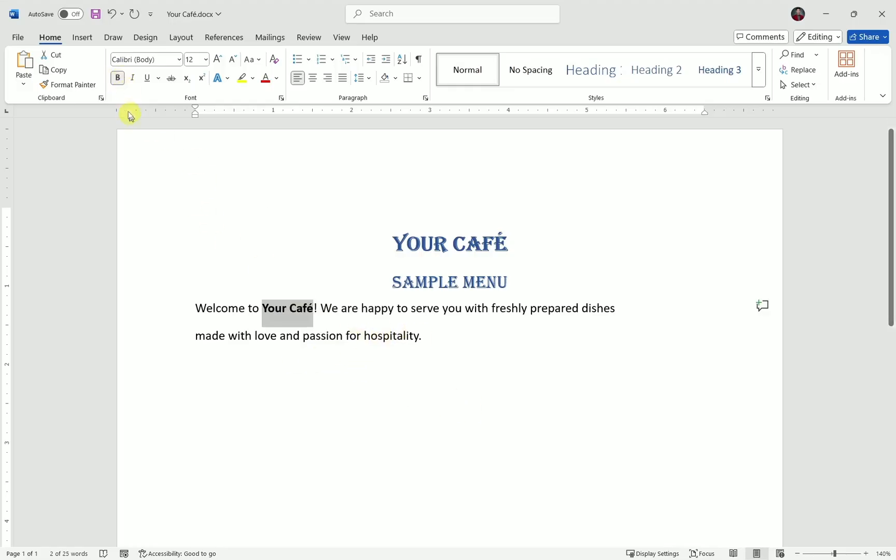
{"action": "left_click", "coordinate": [118, 79]}
{"action": "left_click", "coordinate": [133, 78]}
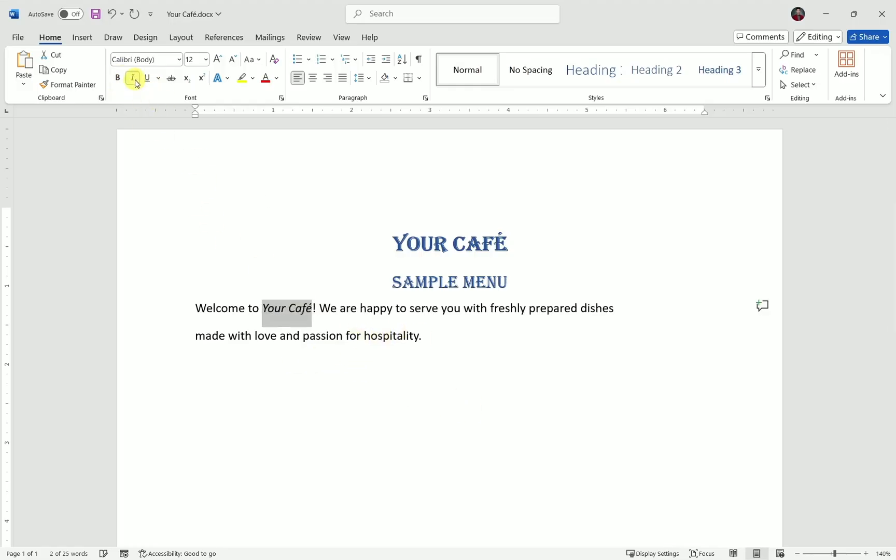
{"action": "left_click", "coordinate": [148, 77]}
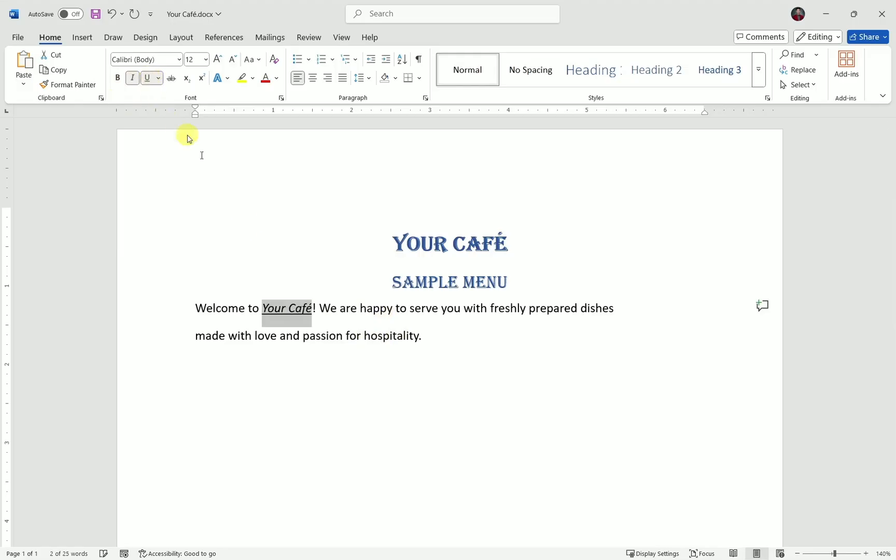
- Demonstrate switching the underline and italic off on "Your Café" in the welcome paragraph, and reapply both formats
{"action": "left_click", "coordinate": [333, 276]}
{"action": "left_click_drag", "start_coordinate": [269, 310], "coordinate": [312, 309]}
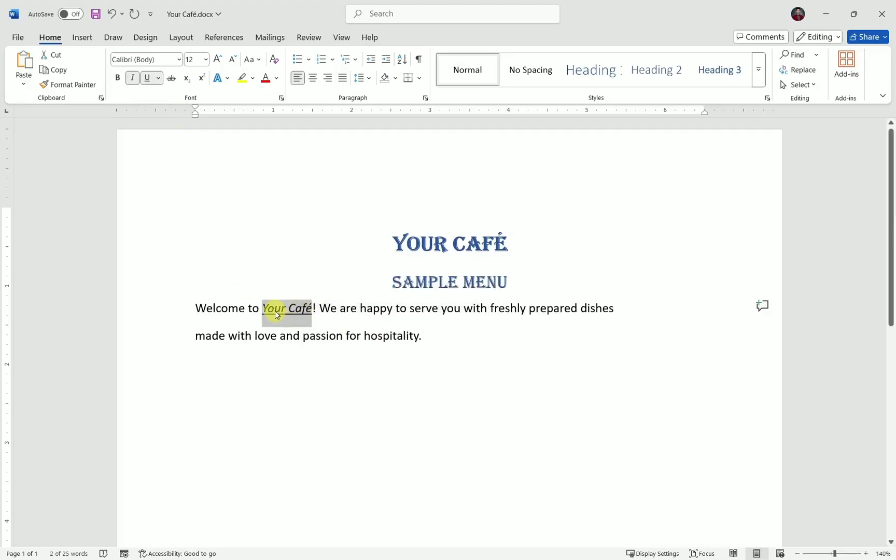
{"action": "left_click", "coordinate": [292, 245]}
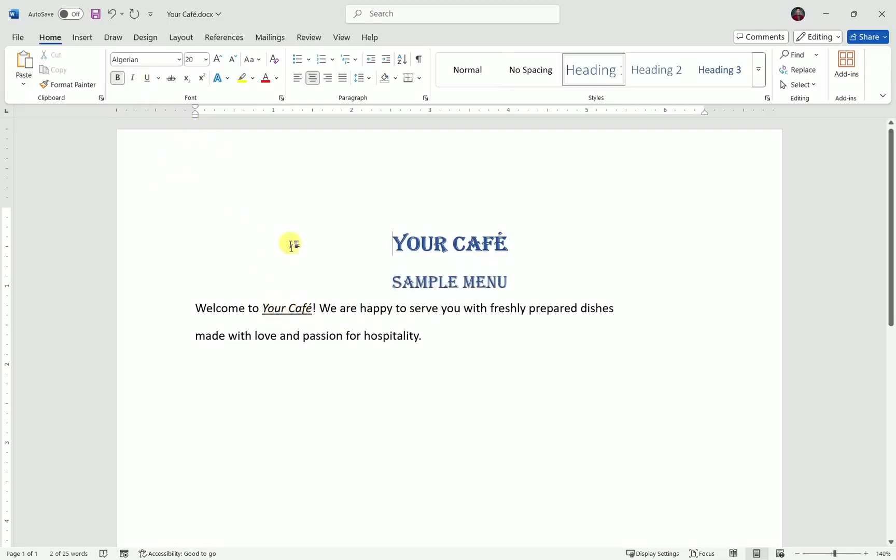
{"action": "left_click_drag", "start_coordinate": [263, 310], "coordinate": [310, 312]}
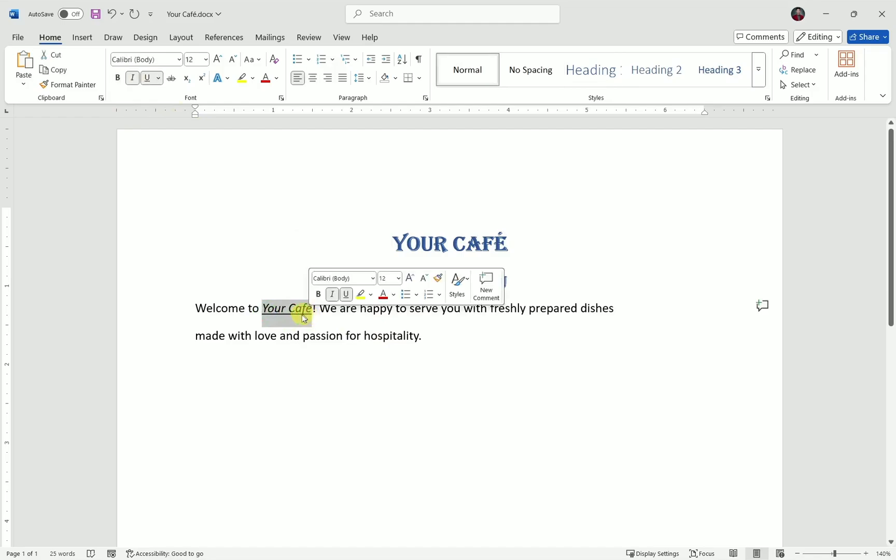
{"action": "scroll", "coordinate": [299, 316], "scroll_direction": "up", "scroll_amount": 5}
{"action": "scroll", "coordinate": [296, 314], "scroll_direction": "up", "scroll_amount": 2}
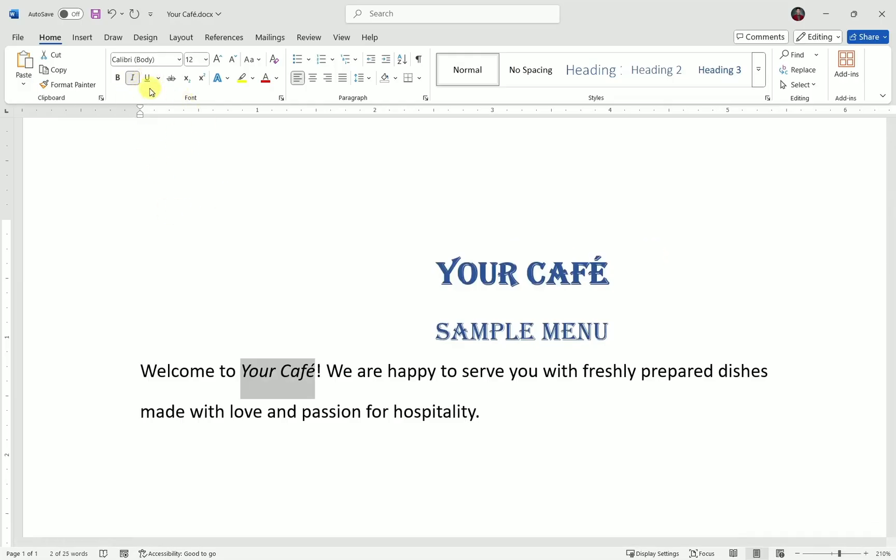
{"action": "left_click", "coordinate": [136, 79]}
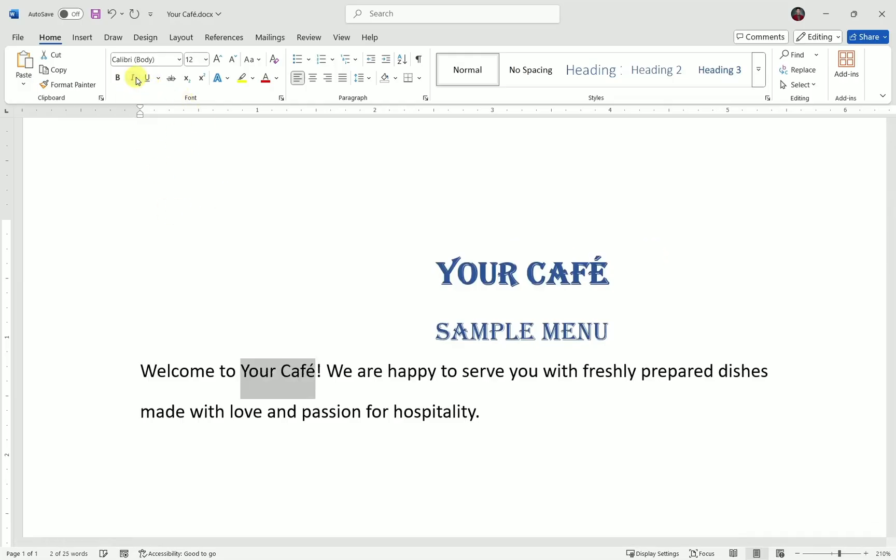
{"action": "left_click", "coordinate": [134, 78]}
{"action": "left_click", "coordinate": [134, 78]}
{"action": "left_click", "coordinate": [136, 79]}
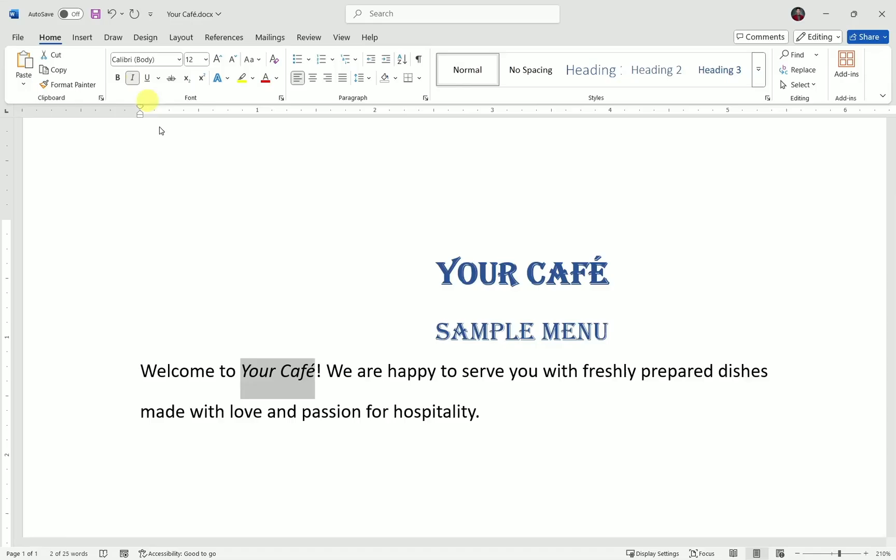
{"action": "left_click", "coordinate": [132, 78]}
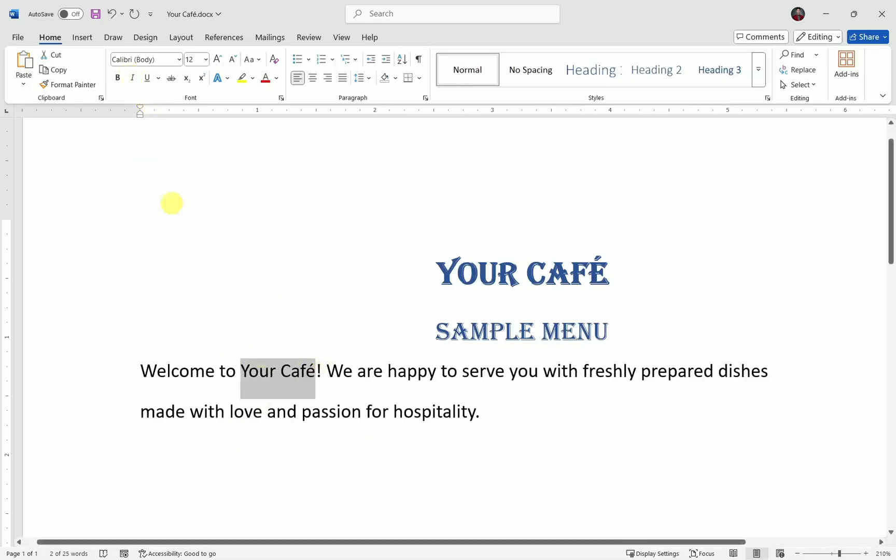
{"action": "left_click", "coordinate": [133, 78]}
{"action": "left_click", "coordinate": [147, 85]}
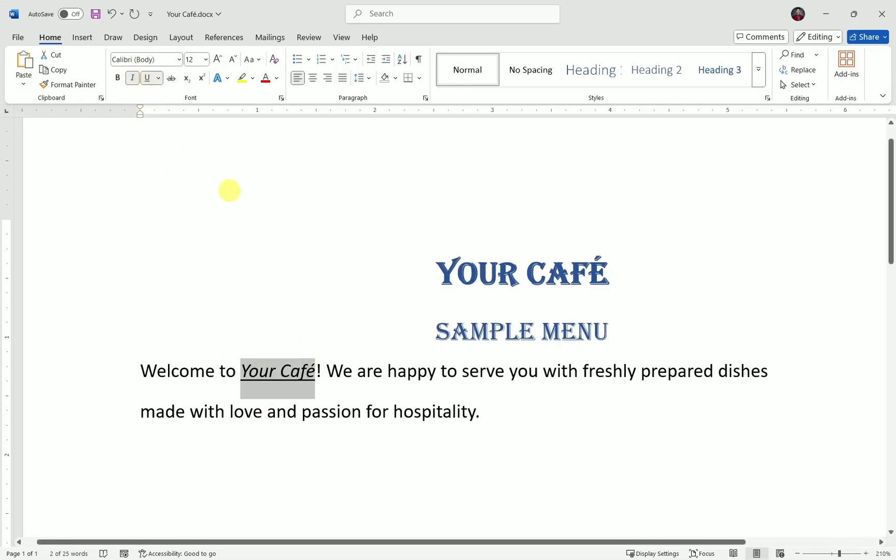
- Save the changes to the "Your Café.docx" document
{"action": "key", "text": "Up"}
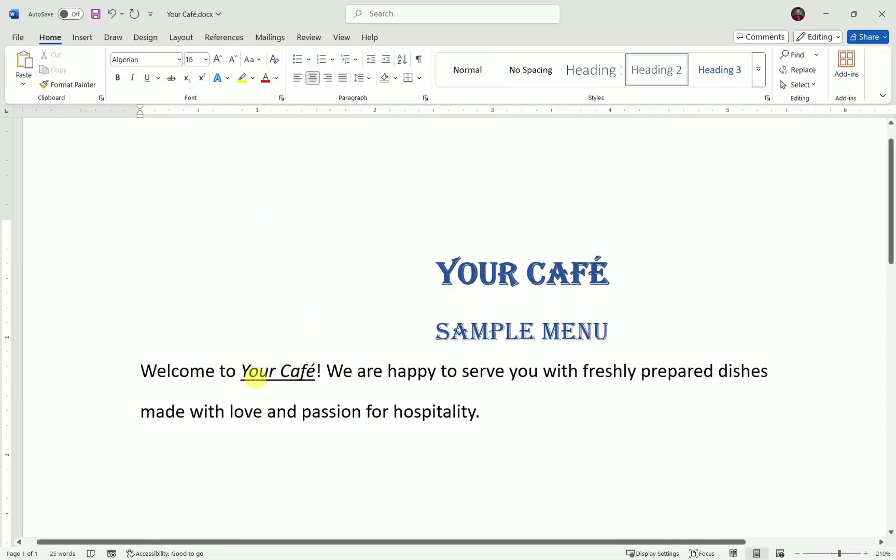
{"action": "left_click", "coordinate": [252, 373]}
{"action": "left_click_drag", "start_coordinate": [242, 373], "coordinate": [314, 370]}
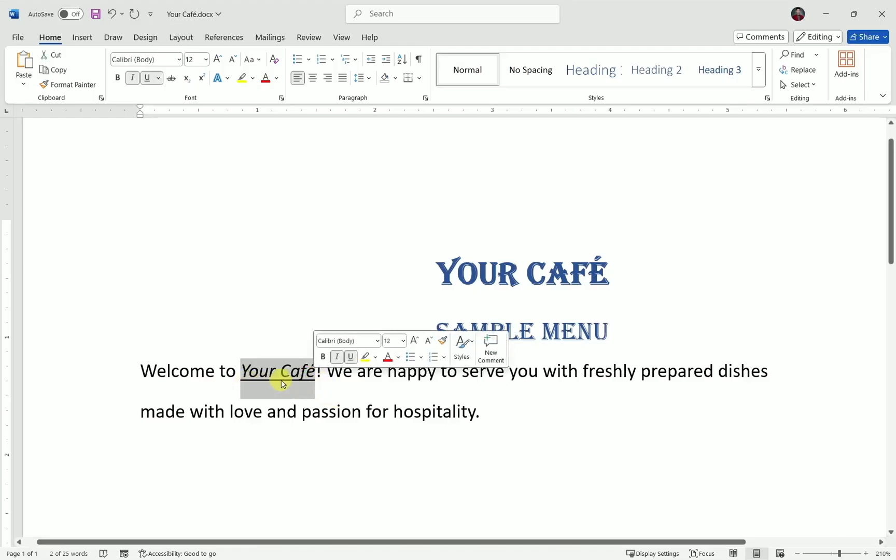
{"action": "left_click", "coordinate": [403, 414]}
{"action": "scroll", "coordinate": [448, 438], "scroll_direction": "down", "scroll_amount": 7, "text": "ctrl"}
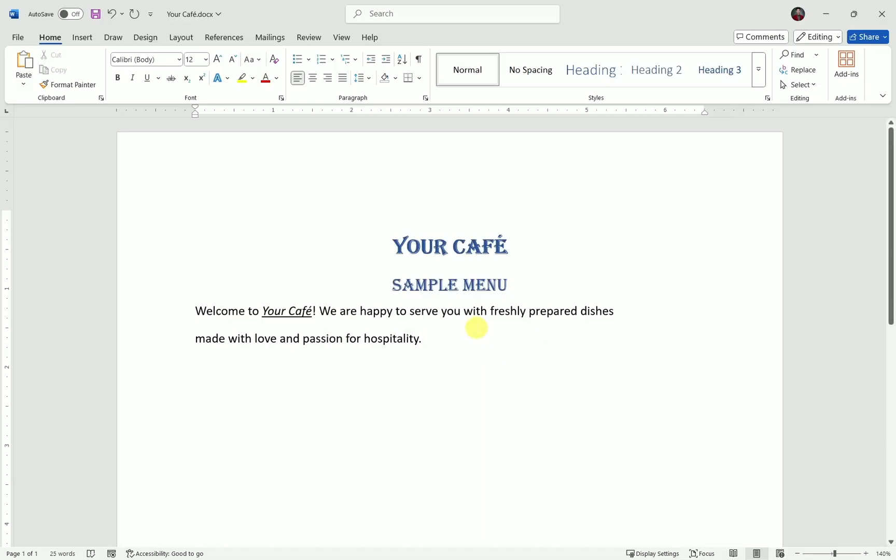
{"action": "key", "text": "ctrl+s"}
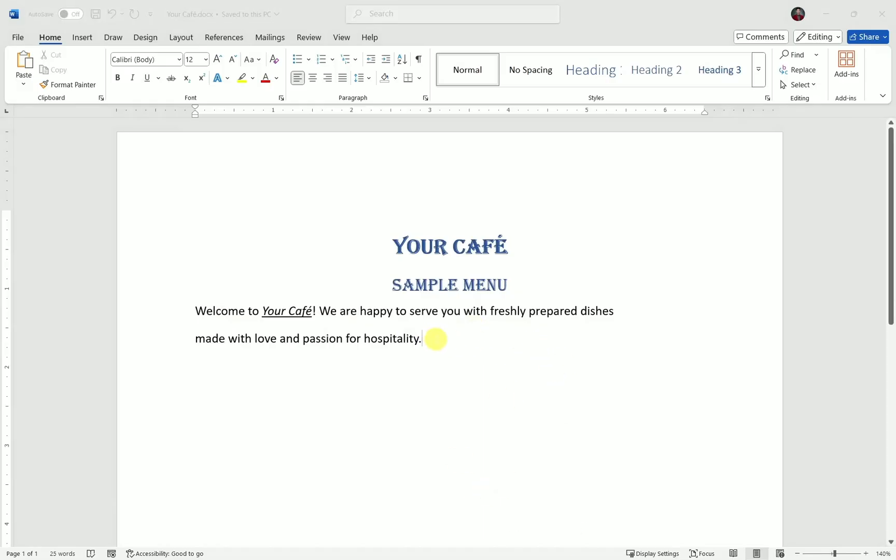
- Switch to Sample_Menu.pdf and examine the Food Categories heading and its list
{"action": "key", "text": "alt+Tab"}
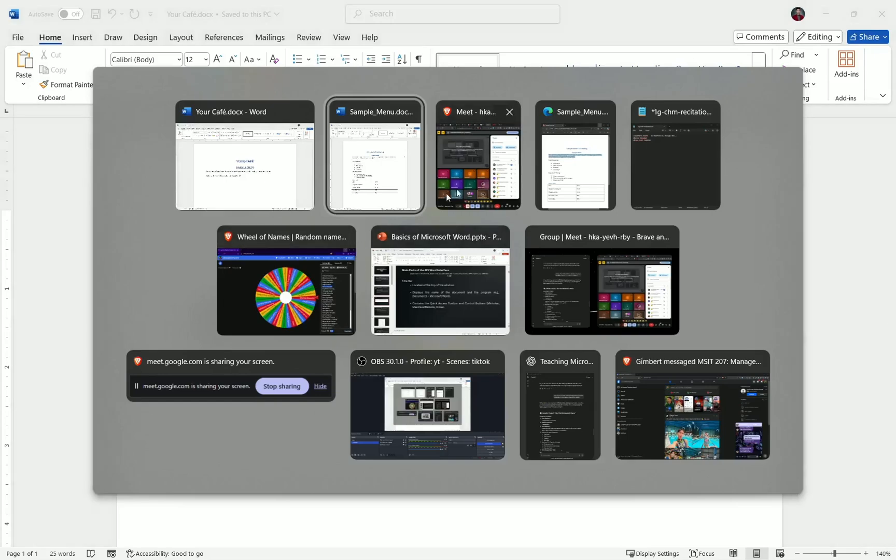
{"action": "key", "text": "Escape"}
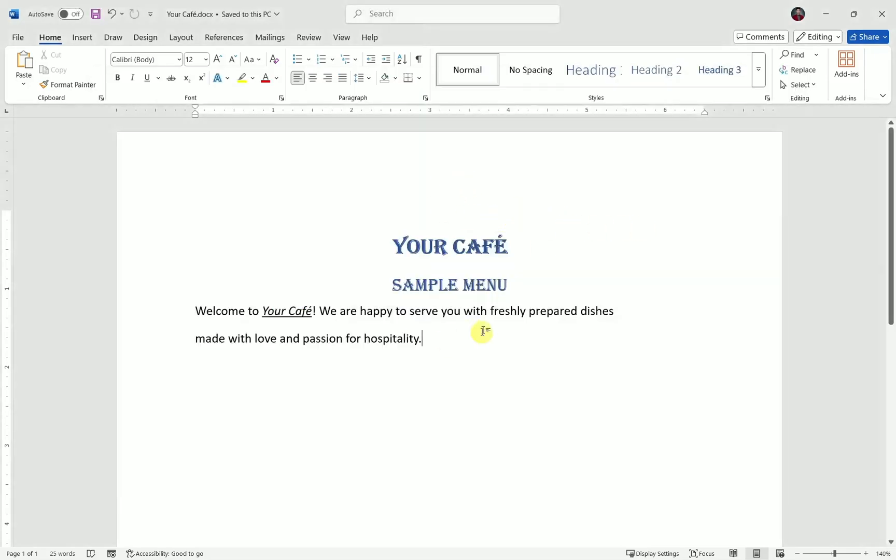
{"action": "key", "text": "alt+Tab"}
{"action": "left_click", "coordinate": [609, 185]}
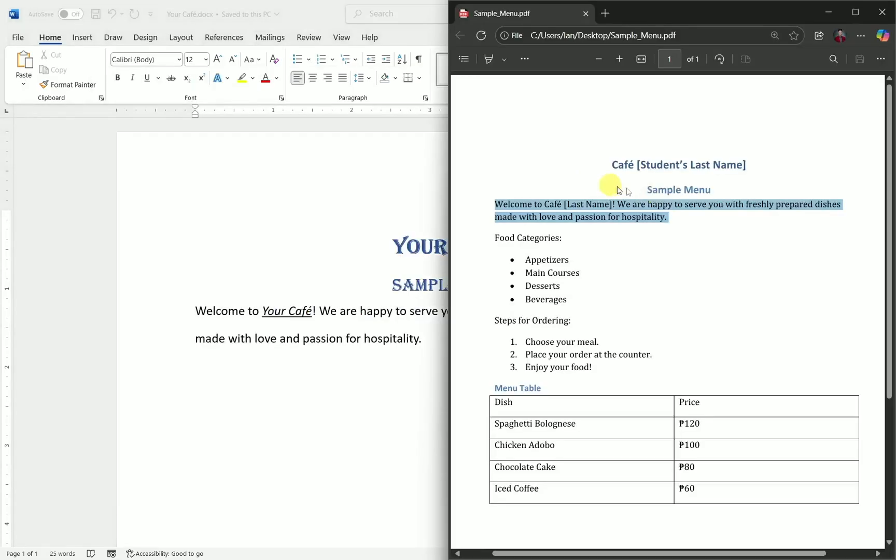
{"action": "left_click", "coordinate": [609, 242]}
{"action": "scroll", "coordinate": [588, 233], "scroll_direction": "down", "scroll_amount": 1}
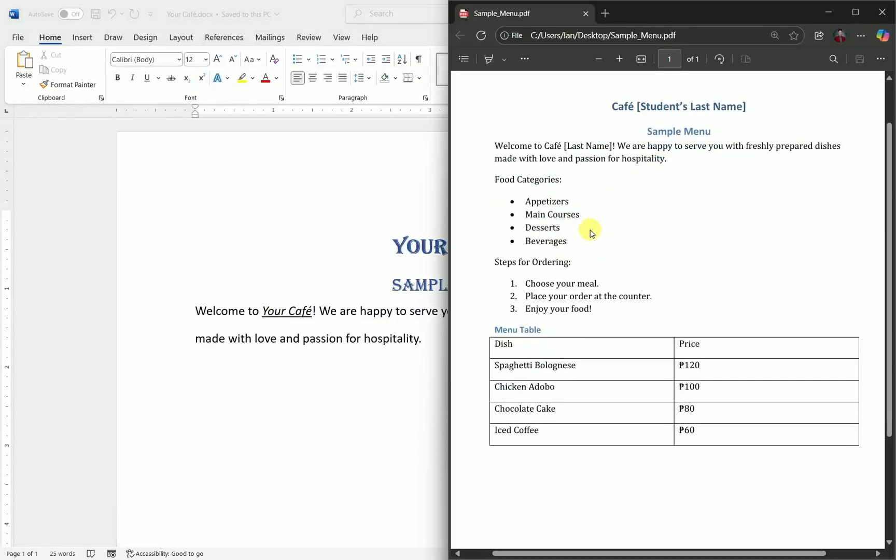
{"action": "left_click_drag", "start_coordinate": [493, 182], "coordinate": [560, 236]}
{"action": "left_click", "coordinate": [557, 233]}
- Switch back to Your Café.docx and add the line "Food Categories:" below the welcome paragraph, followed by a new empty line
{"action": "left_click", "coordinate": [437, 265]}
{"action": "scroll", "coordinate": [446, 324], "scroll_direction": "down", "scroll_amount": 2}
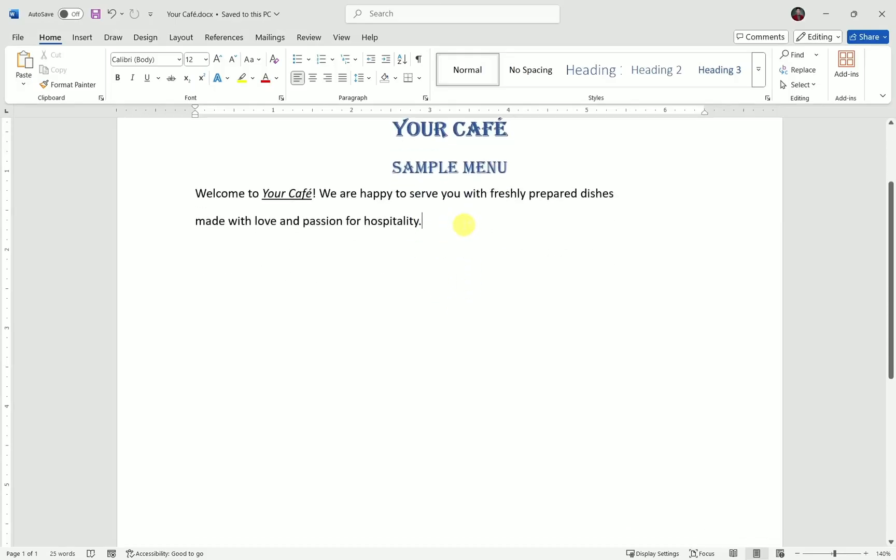
{"action": "key", "text": "Return"}
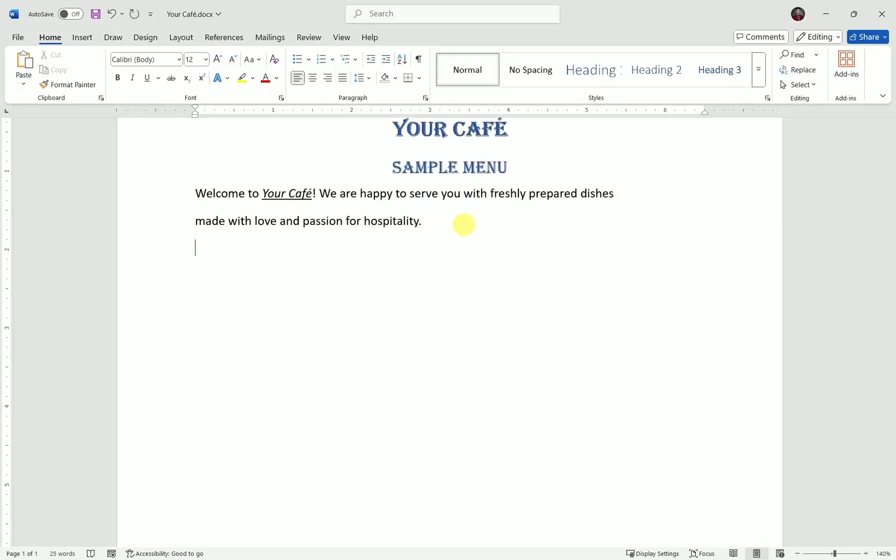
{"action": "key", "text": "alt+Tab"}
{"action": "left_click", "coordinate": [357, 277]}
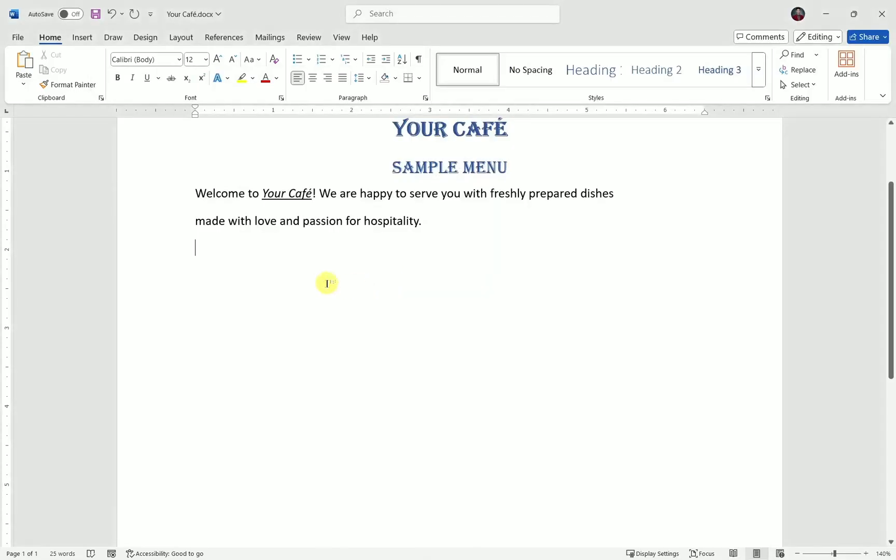
{"action": "type", "text": "Food Categories:"}
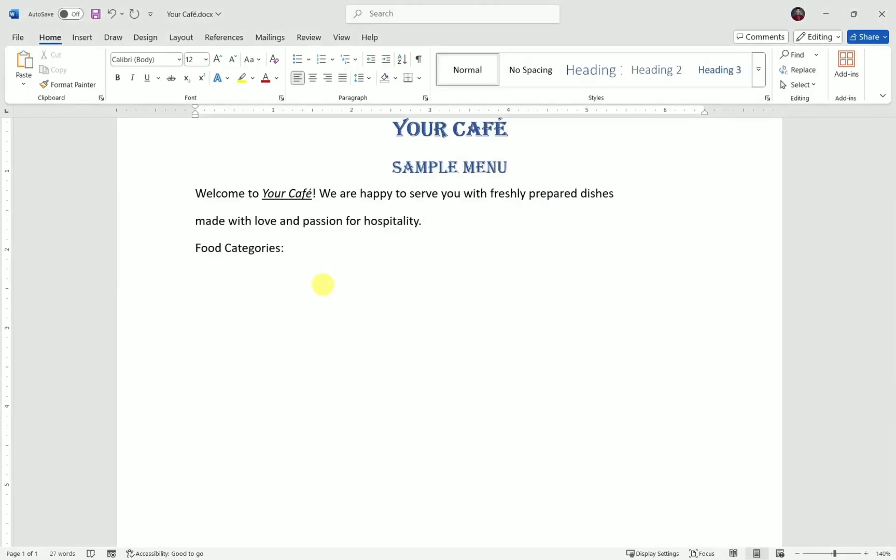
{"action": "left_click", "coordinate": [321, 285]}
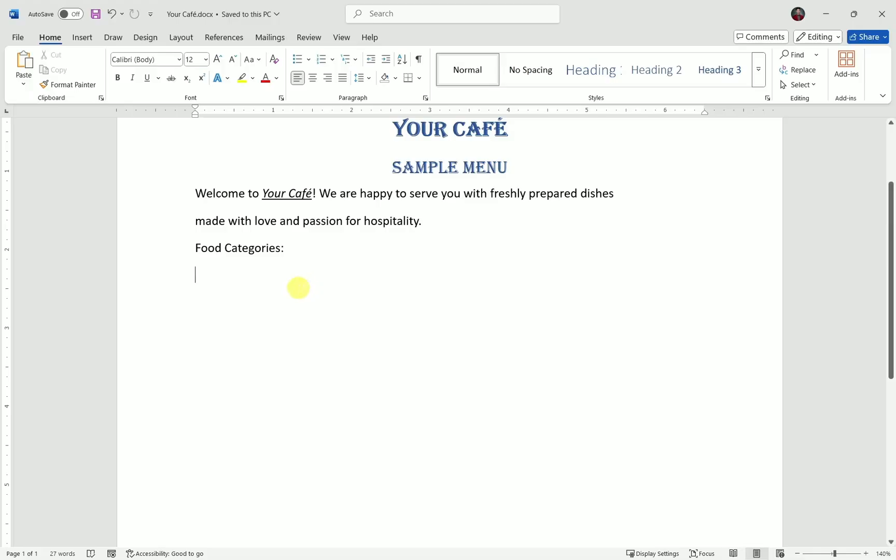
{"action": "left_click", "coordinate": [217, 278]}
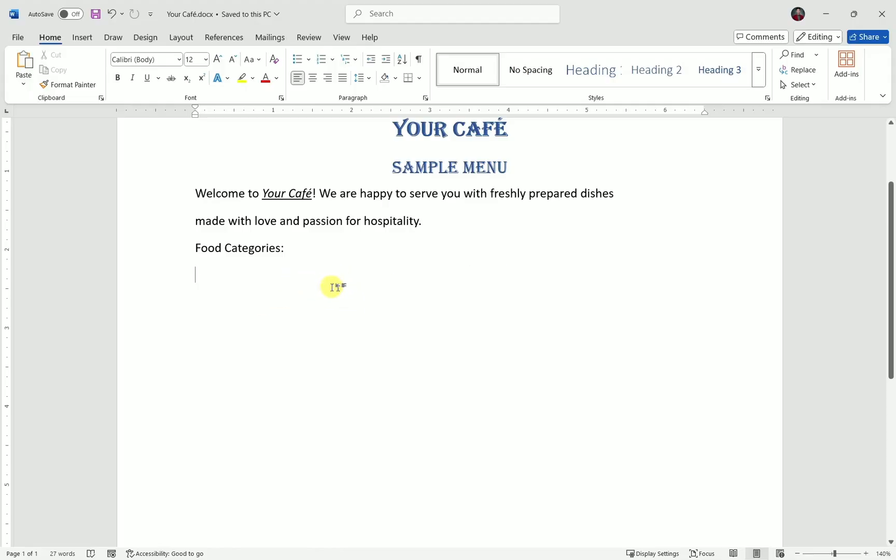
- Copy "Appetizers" from Sample_Menu.pdf and paste it below "Food Categories:" in Your Café.docx
{"action": "key", "text": "alt+Tab"}
{"action": "key", "text": "alt+Tab"}
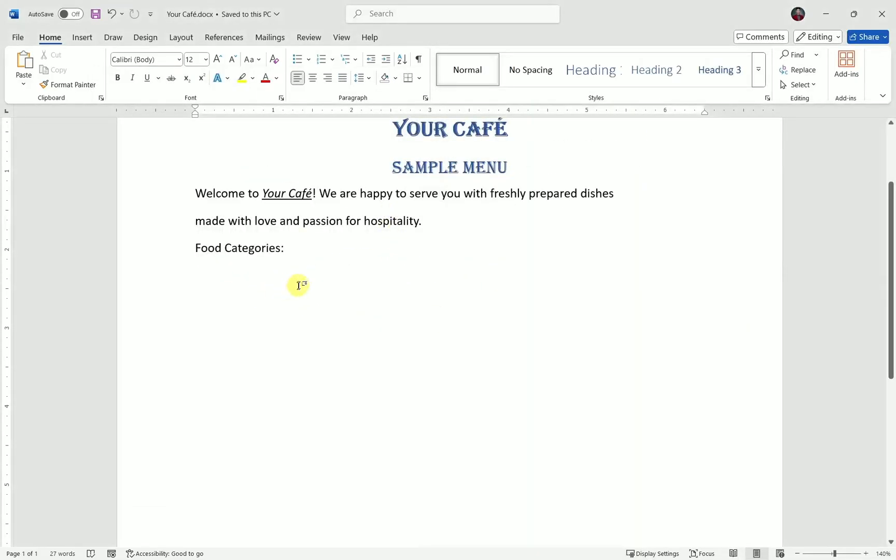
{"action": "key", "text": "alt+Tab"}
{"action": "double_click", "coordinate": [536, 202]}
{"action": "key", "text": "ctrl+c"}
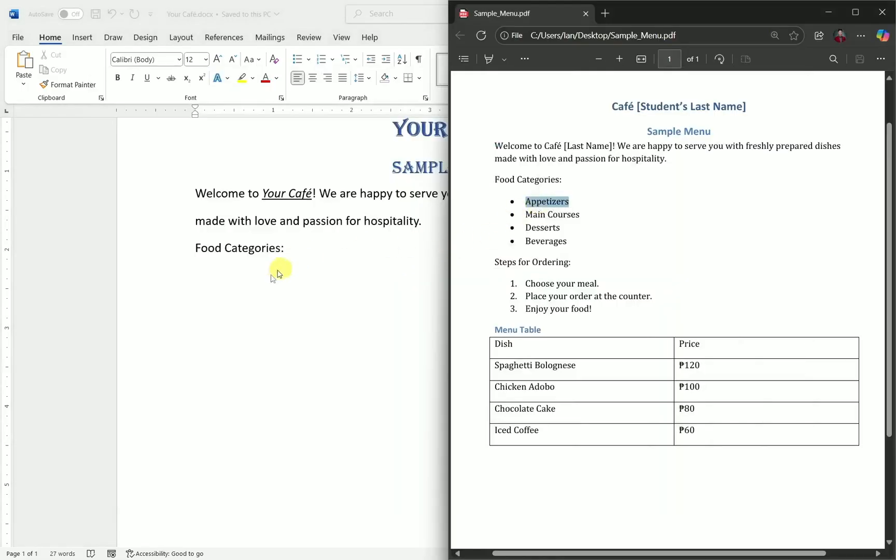
{"action": "left_click", "coordinate": [275, 272]}
{"action": "key", "text": "ctrl+v"}
- Check the second food category in Sample_Menu.pdf and add "Main Courses" on a new line below "Appetizers"
{"action": "key", "text": "alt+Tab"}
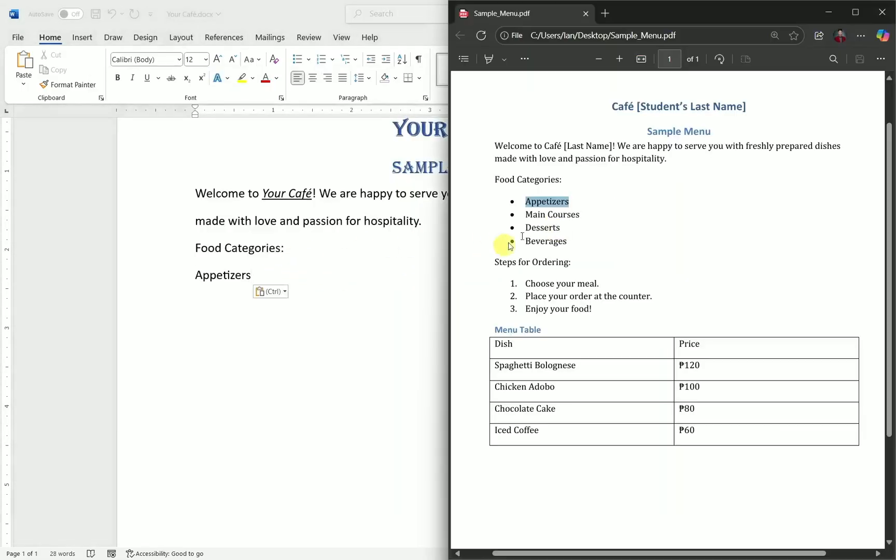
{"action": "double_click", "coordinate": [541, 217]}
{"action": "left_click", "coordinate": [594, 269]}
{"action": "double_click", "coordinate": [536, 214]}
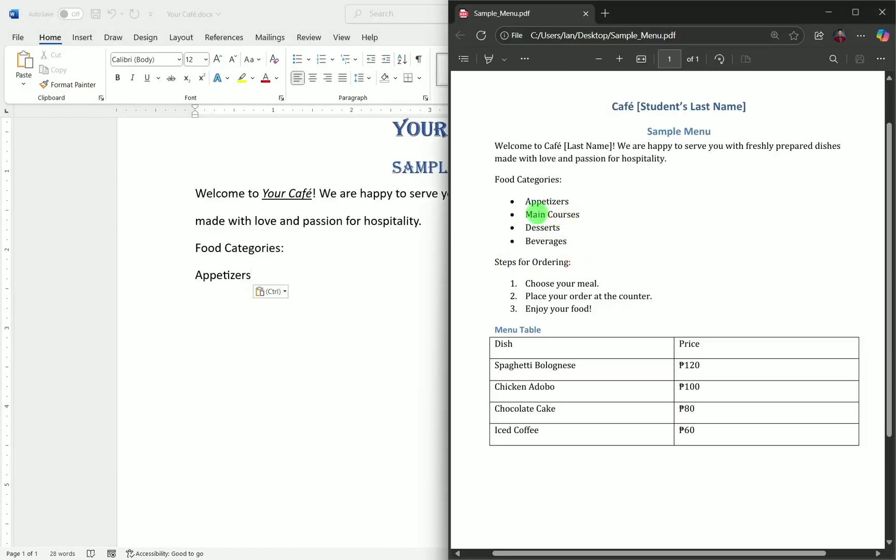
{"action": "left_click", "coordinate": [577, 214]}
{"action": "left_click_drag", "start_coordinate": [577, 214], "coordinate": [527, 214]}
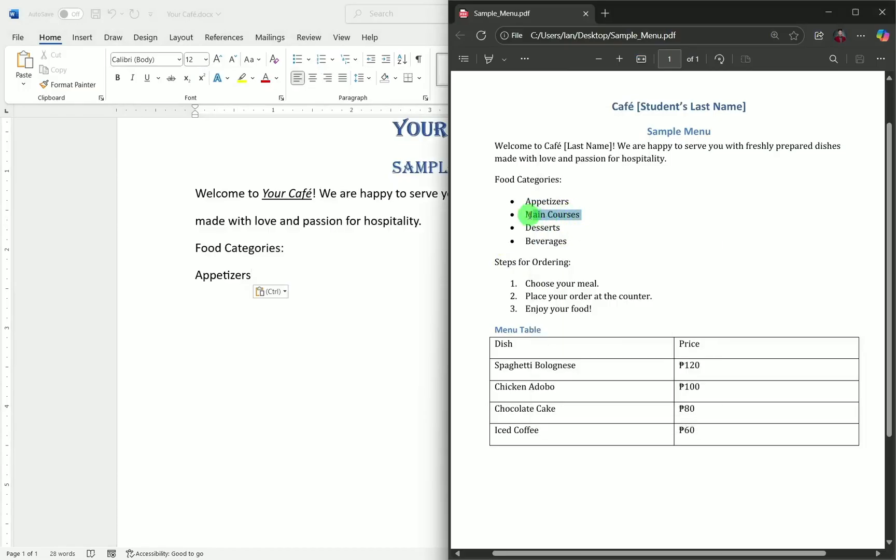
{"action": "left_click", "coordinate": [558, 262]}
{"action": "left_click", "coordinate": [340, 293]}
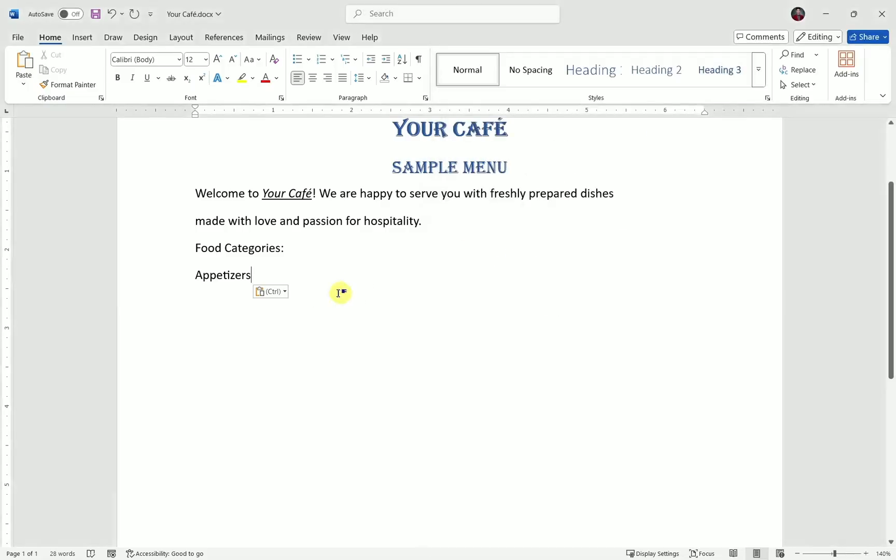
{"action": "key", "text": "Return"}
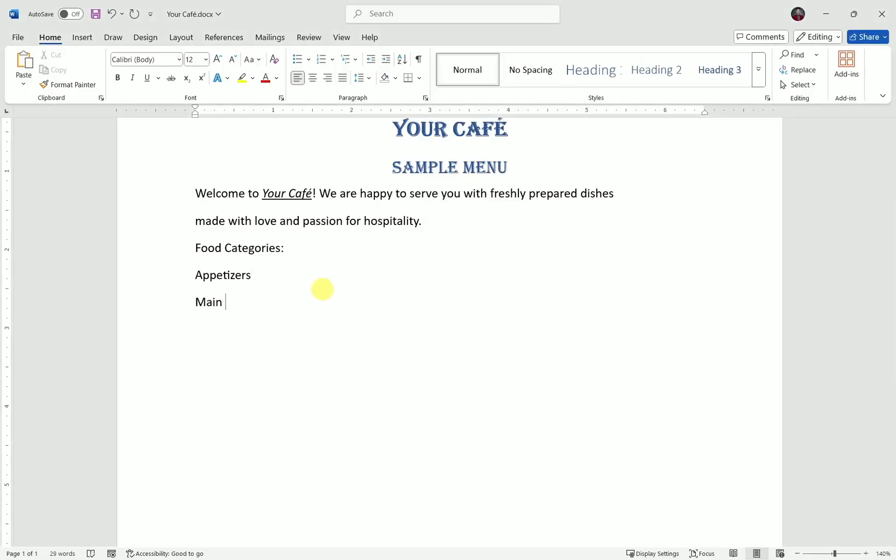
{"action": "type", "text": "Main"}
{"action": "key", "text": "alt+Tab"}
{"action": "key", "text": "alt+Tab"}
{"action": "type", "text": "Cours"}
- Check the third food category in Sample_Menu.pdf and add "Desserts" on a new line below "Main Courses"
{"action": "key", "text": "alt+Tab"}
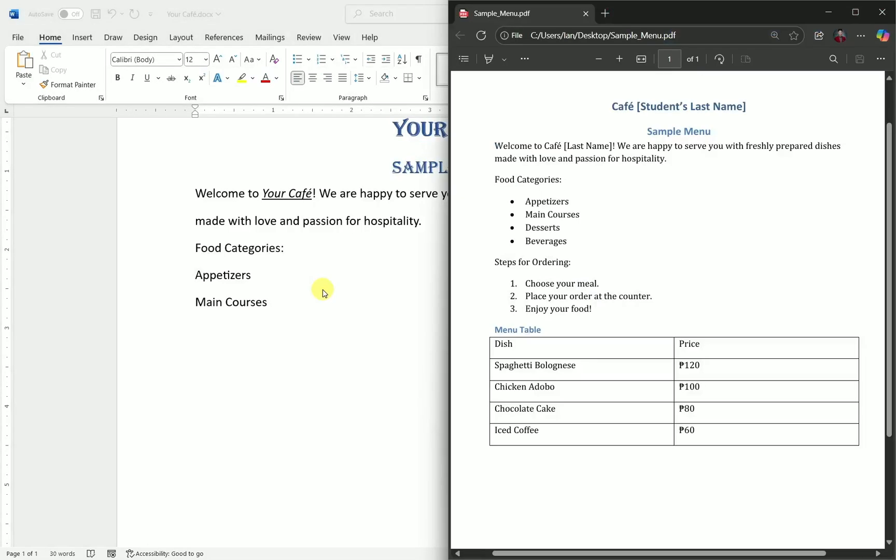
{"action": "key", "text": "alt+Tab"}
{"action": "type", "text": "Se"}
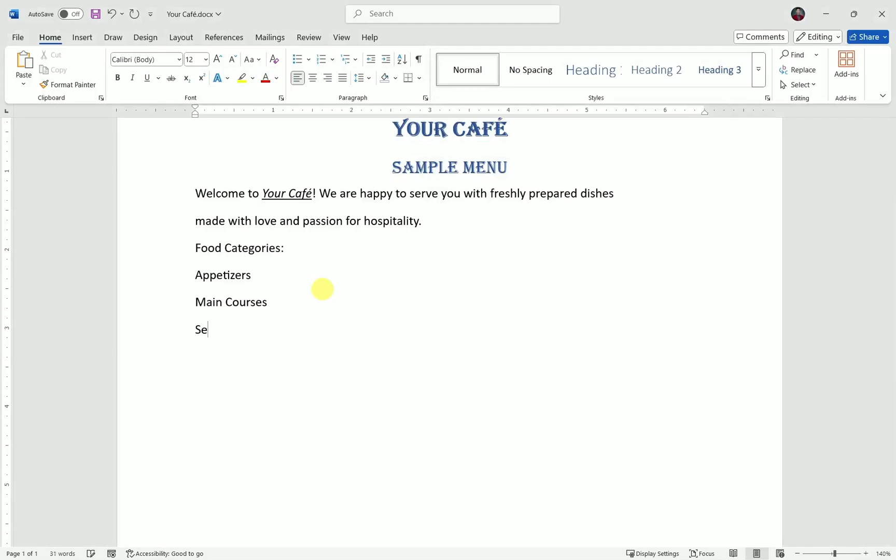
{"action": "type", "text": "sserts"}
- Add the fourth food category from Sample_Menu.pdf after "Desserts" and correct its spelling to "Beverages"
{"action": "key", "text": "alt+Tab"}
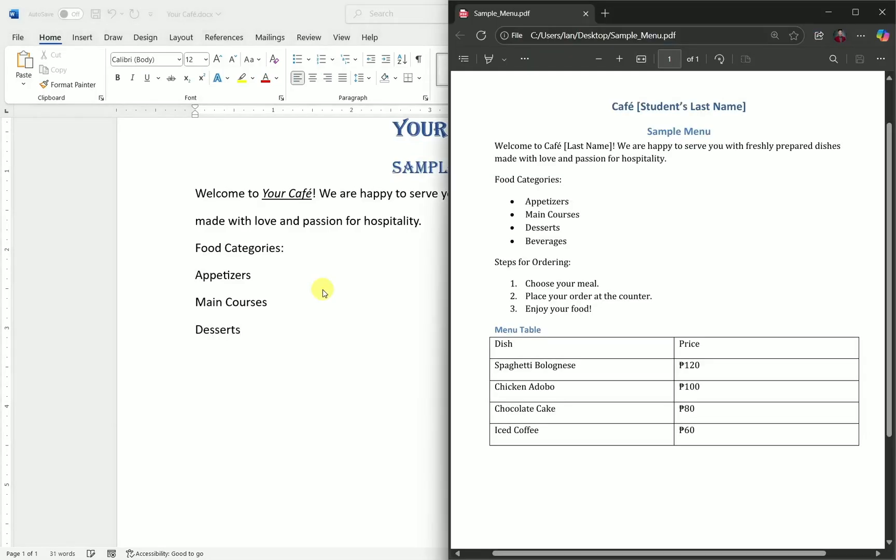
{"action": "key", "text": "alt+Tab"}
{"action": "type", "text": "Beva"}
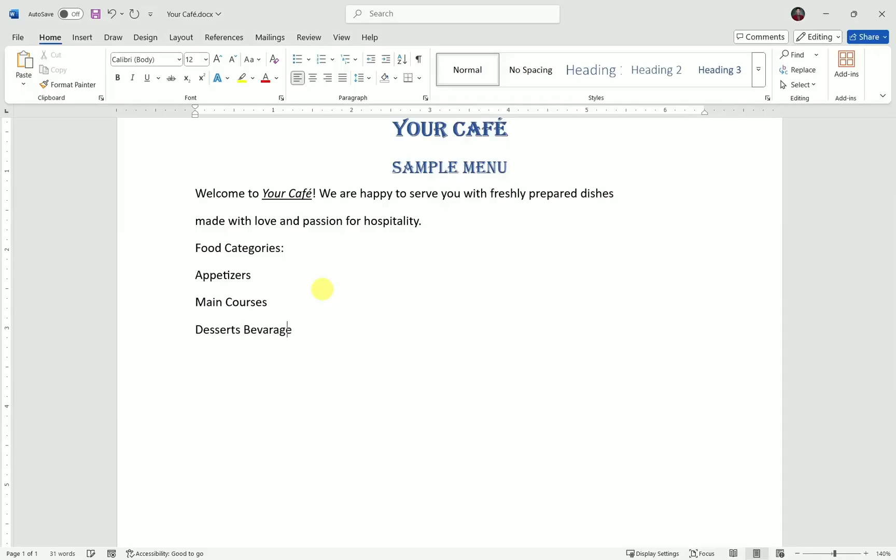
{"action": "left_click", "coordinate": [274, 306]}
{"action": "key", "text": "ctrl+s"}
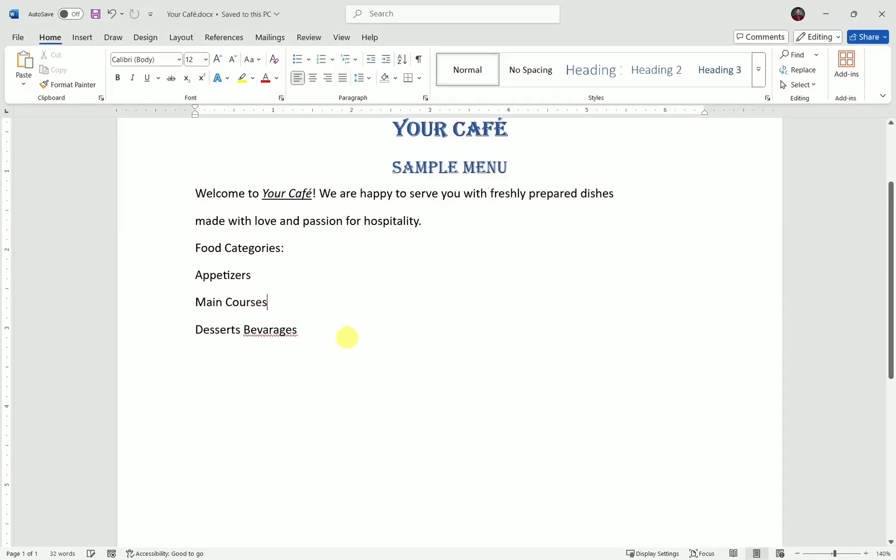
{"action": "right_click", "coordinate": [280, 333]}
{"action": "left_click", "coordinate": [242, 82]}
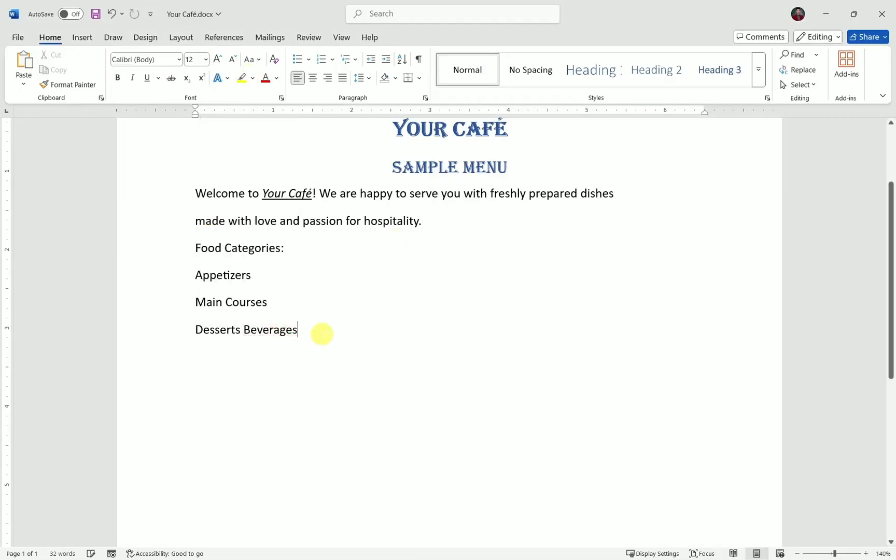
- Compare the list with Sample_Menu.pdf and move "Beverages" onto its own line below "Desserts"
{"action": "key", "text": "alt+Tab"}
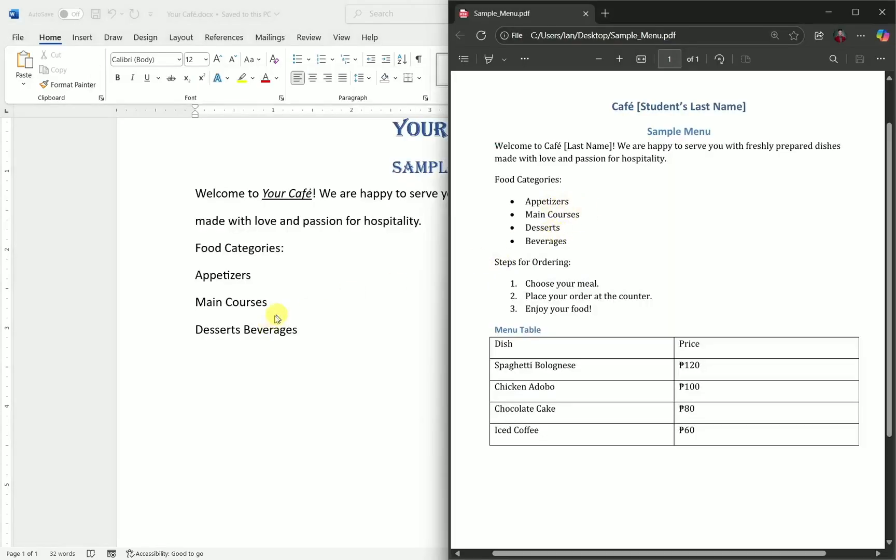
{"action": "key", "text": "alt+Tab"}
{"action": "left_click", "coordinate": [243, 328]}
{"action": "key", "text": "Return"}
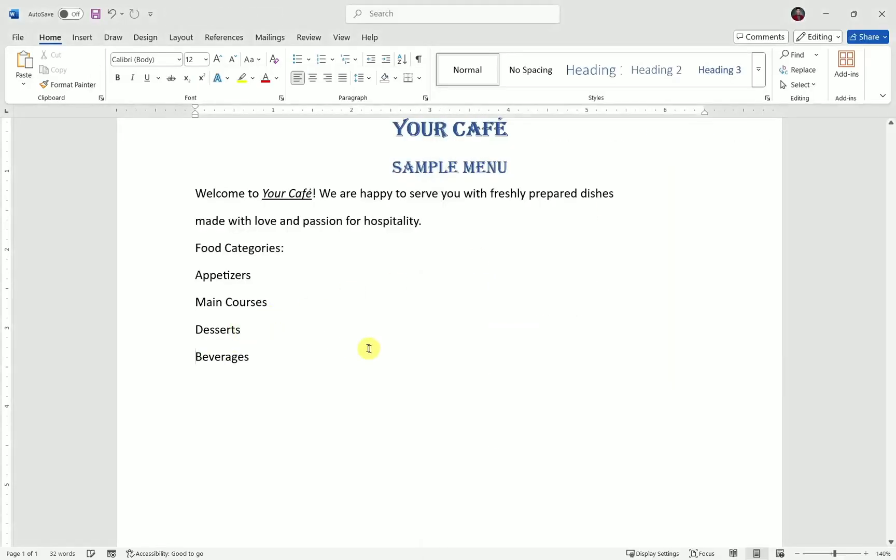
- Select the four food category lines, from "Appetizers" to "Beverages", and demonstrate switching bullets on and off
{"action": "left_click_drag", "start_coordinate": [270, 352], "coordinate": [214, 278]}
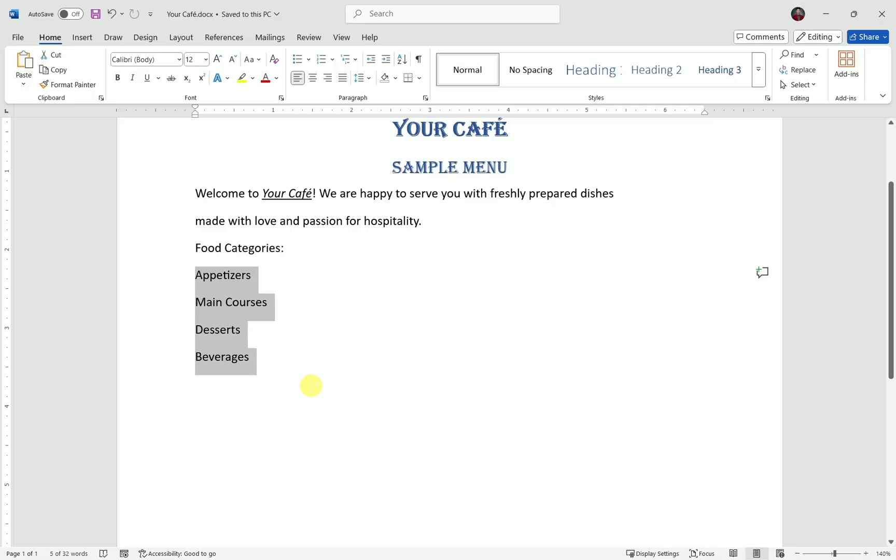
{"action": "key", "text": "alt+Tab"}
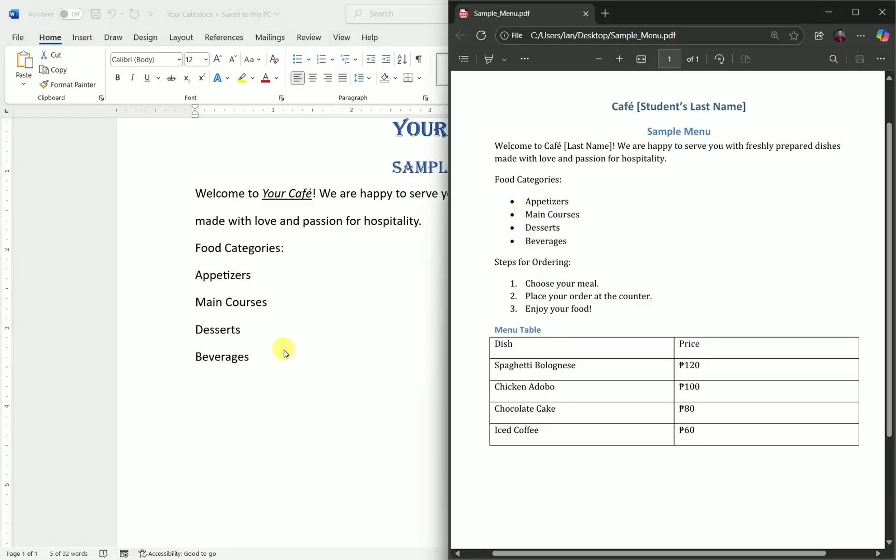
{"action": "key", "text": "alt+Tab"}
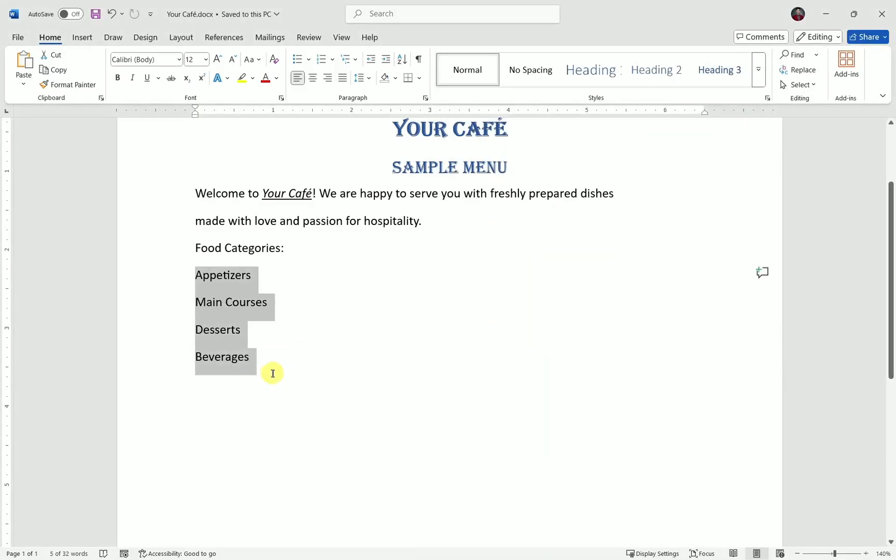
{"action": "left_click_drag", "start_coordinate": [271, 362], "coordinate": [201, 291]}
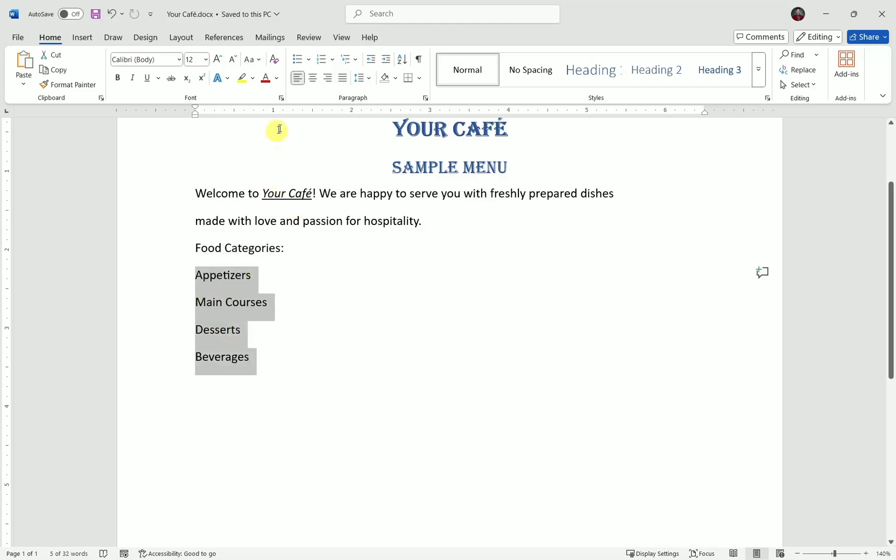
{"action": "left_click", "coordinate": [298, 61]}
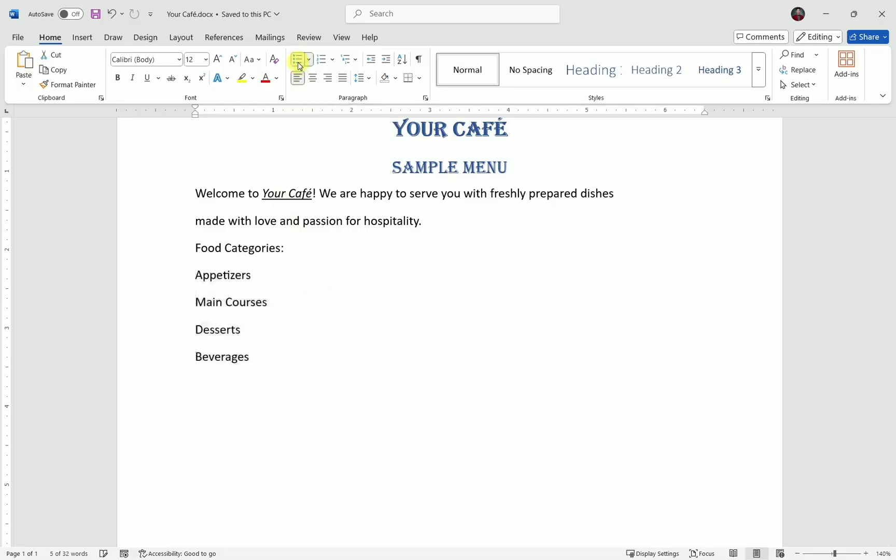
{"action": "left_click", "coordinate": [298, 60]}
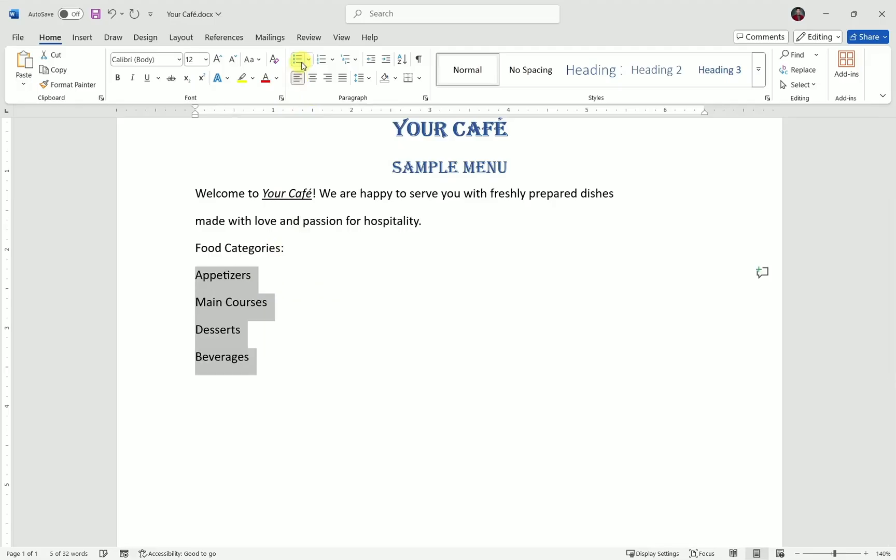
- Demonstrate the bullets once more on the four food category lines, and delete those lines below "Food Categories:"
{"action": "left_click", "coordinate": [279, 342]}
{"action": "left_click", "coordinate": [250, 356]}
{"action": "left_click_drag", "start_coordinate": [250, 355], "coordinate": [201, 276]}
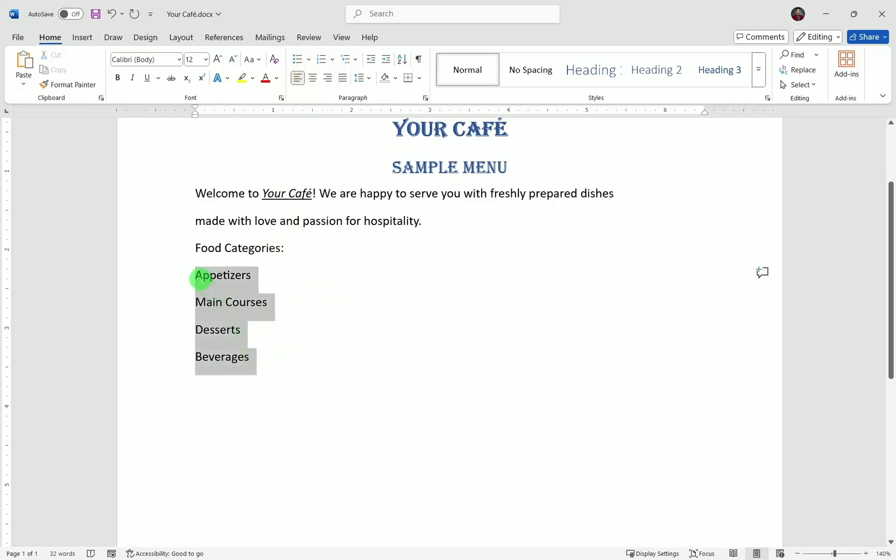
{"action": "left_click", "coordinate": [300, 60]}
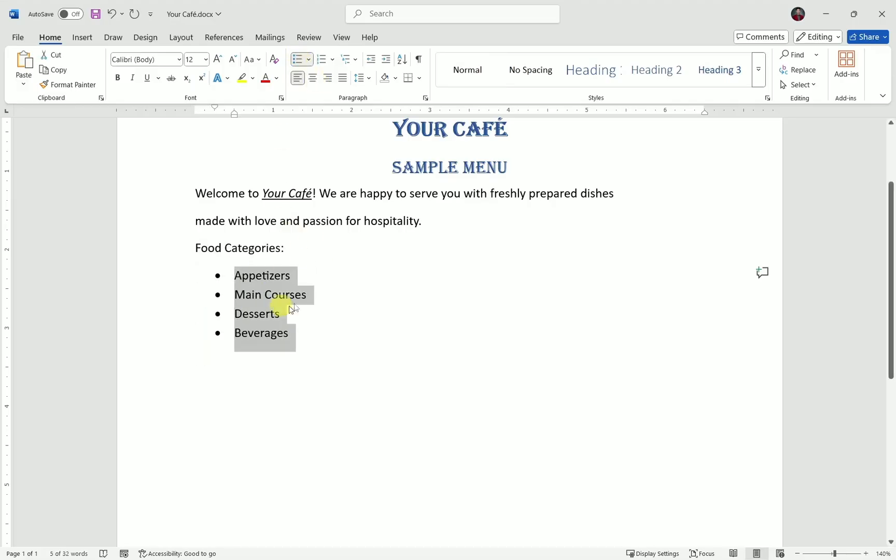
{"action": "left_click", "coordinate": [299, 61]}
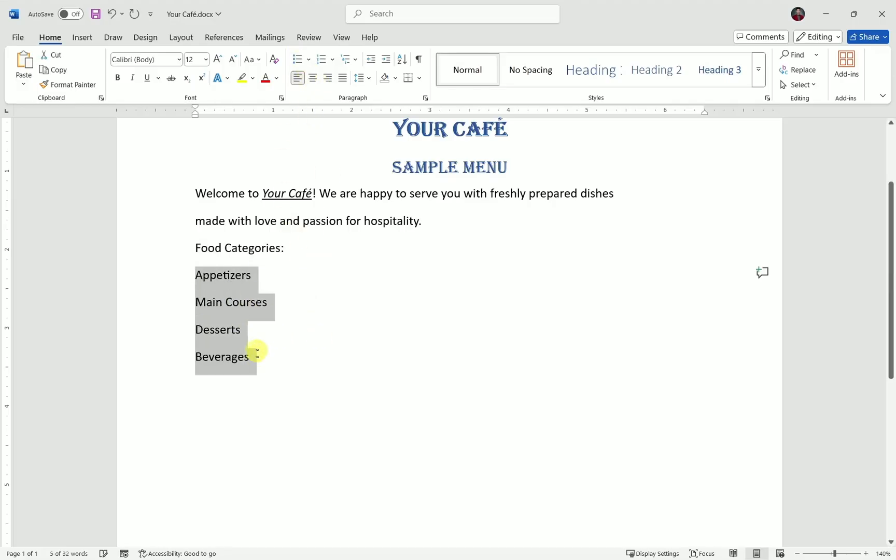
{"action": "key", "text": "BackSpace"}
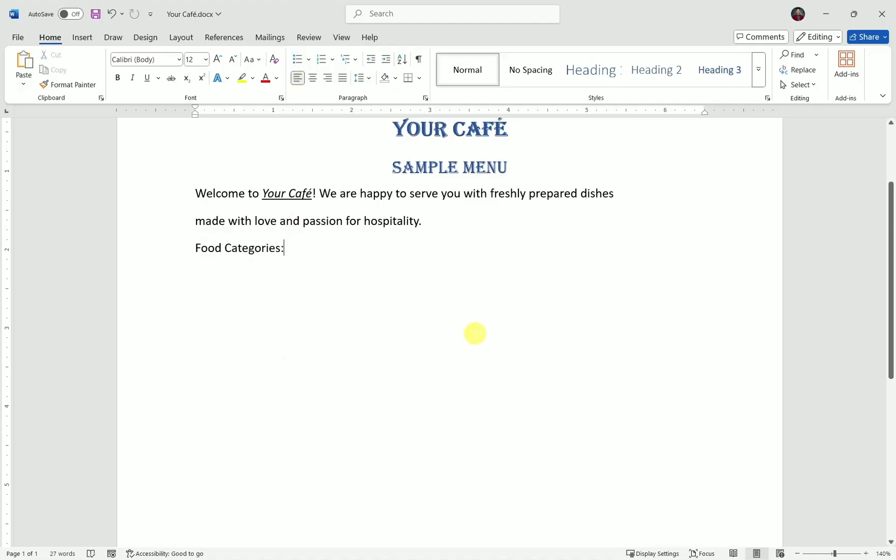
- Try a new bulleted list with "One", "Two" and "Three" below "Food Categories:", and undo back to the four original category lines
{"action": "key", "text": "Return"}
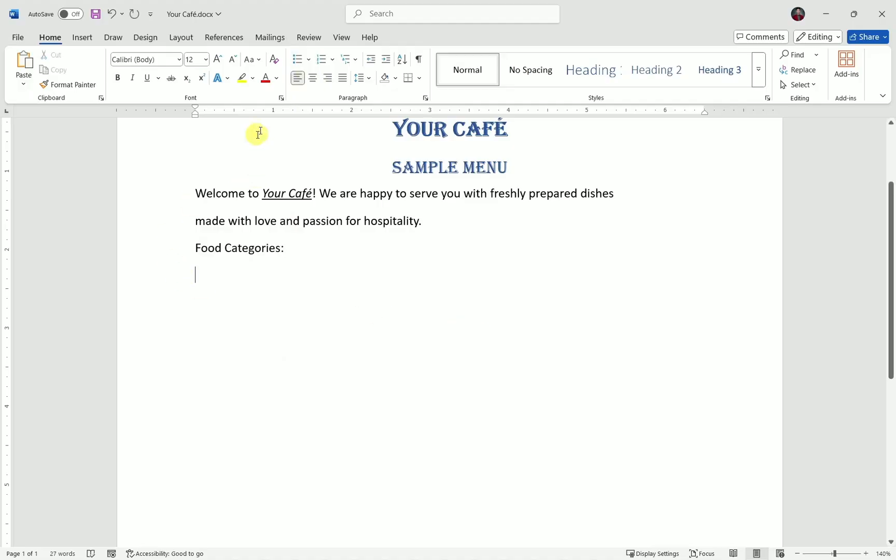
{"action": "left_click", "coordinate": [297, 59]}
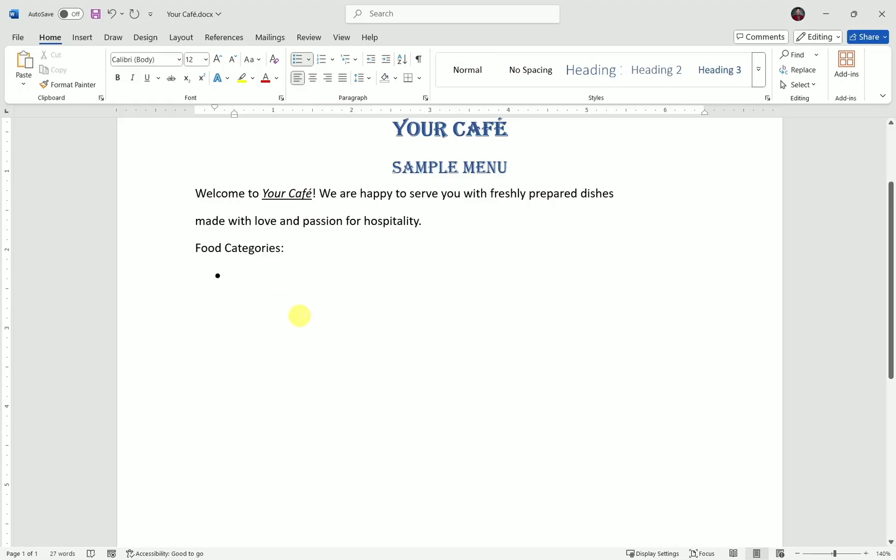
{"action": "type", "text": "One"}
{"action": "key", "text": "Return"}
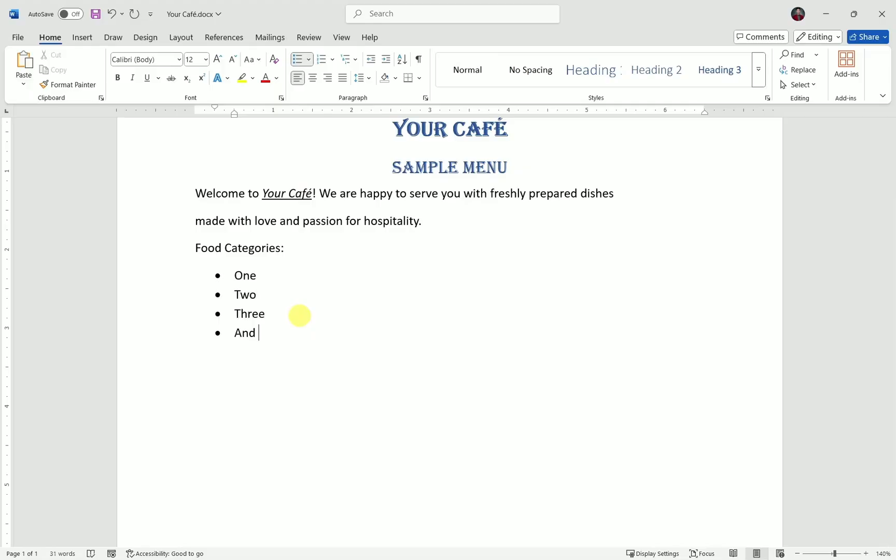
{"action": "key", "text": "ctrl+z"}
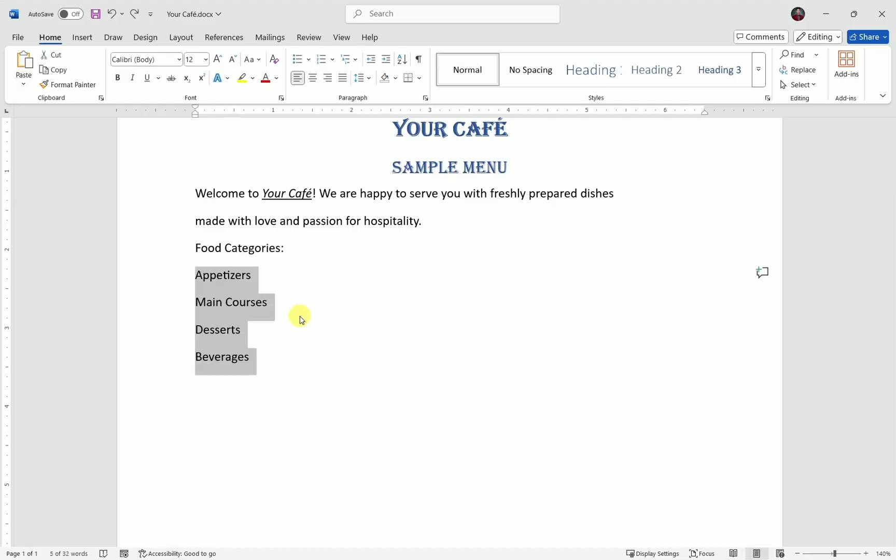
- Apply bullets to the four food category lines, from "Appetizers" to "Beverages", and demonstrate switching them off and on again
{"action": "key", "text": "ctrl+shift+l"}
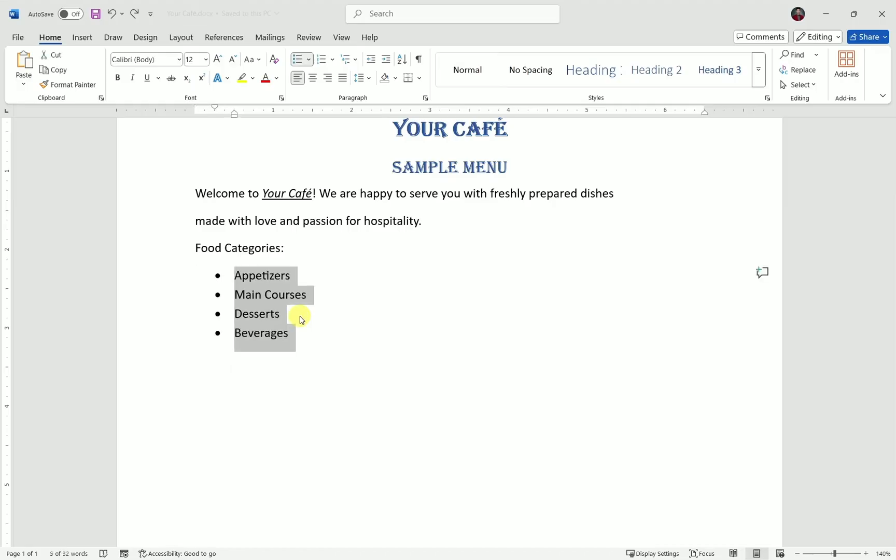
{"action": "left_click", "coordinate": [376, 336]}
{"action": "left_click_drag", "start_coordinate": [306, 336], "coordinate": [246, 278]}
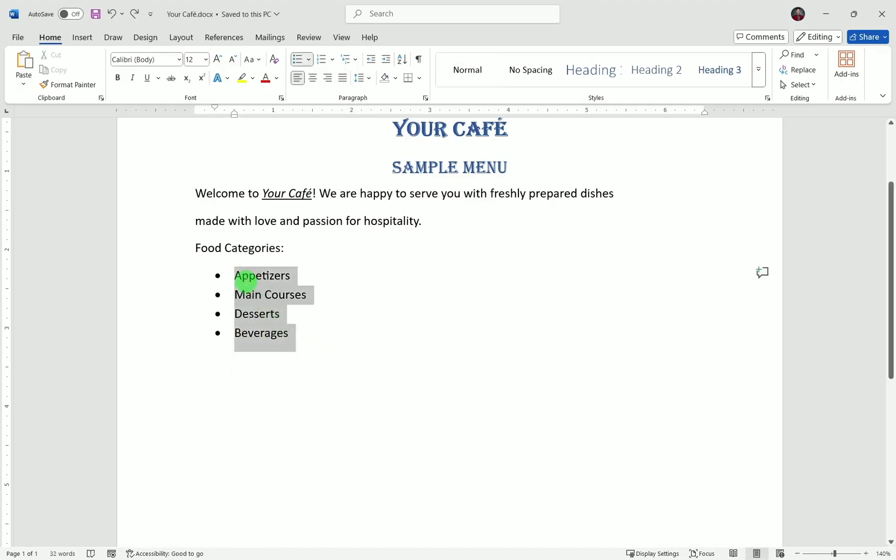
{"action": "left_click", "coordinate": [299, 64]}
{"action": "left_click", "coordinate": [299, 64]}
{"action": "left_click", "coordinate": [368, 336]}
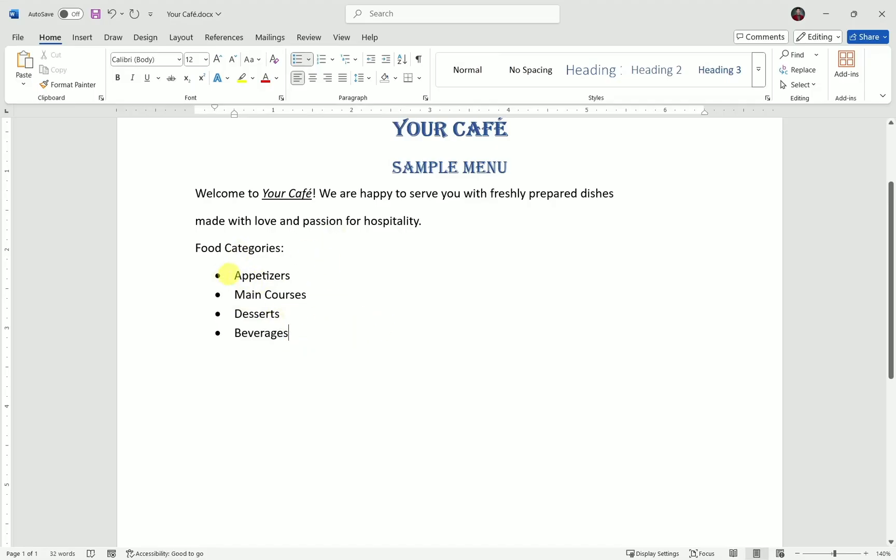
{"action": "left_click_drag", "start_coordinate": [232, 275], "coordinate": [265, 294]}
{"action": "left_click_drag", "start_coordinate": [322, 336], "coordinate": [228, 282]}
{"action": "left_click", "coordinate": [322, 337]}
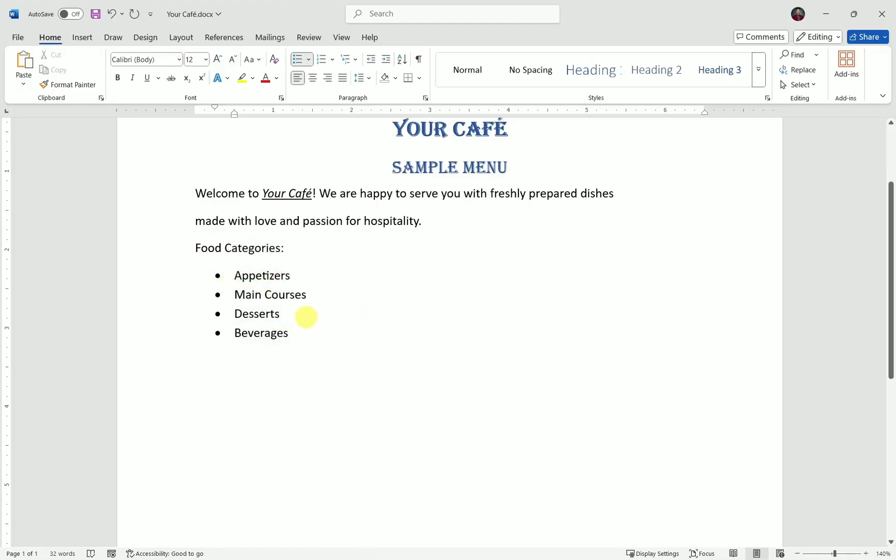
- End the bulleted list after "Beverages" and add the line "Steps For Ordering:" following Sample_Menu.pdf
{"action": "key", "text": "Return"}
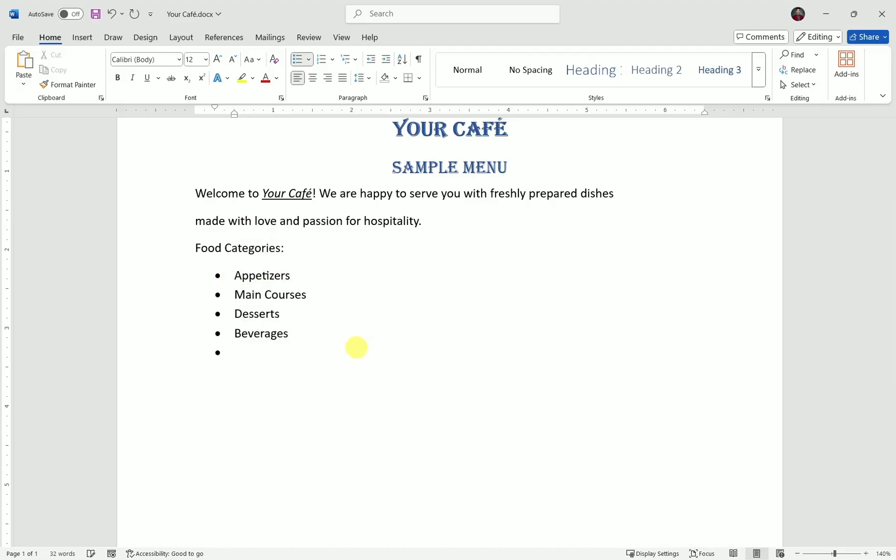
{"action": "key", "text": "Return"}
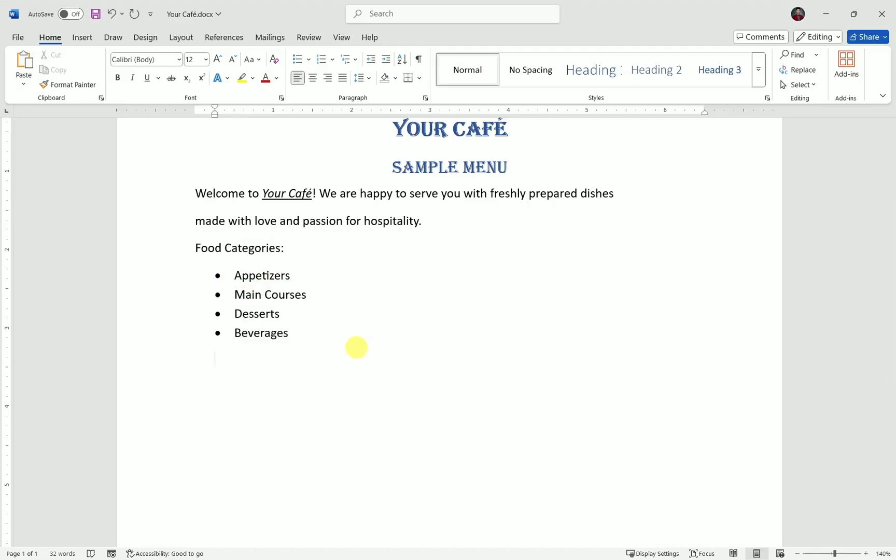
{"action": "key", "text": "alt+Tab"}
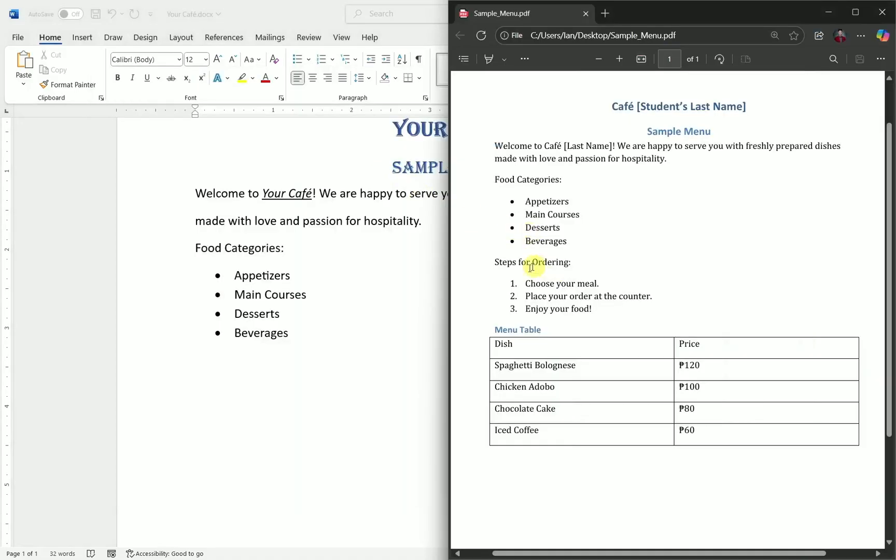
{"action": "double_click", "coordinate": [503, 260]}
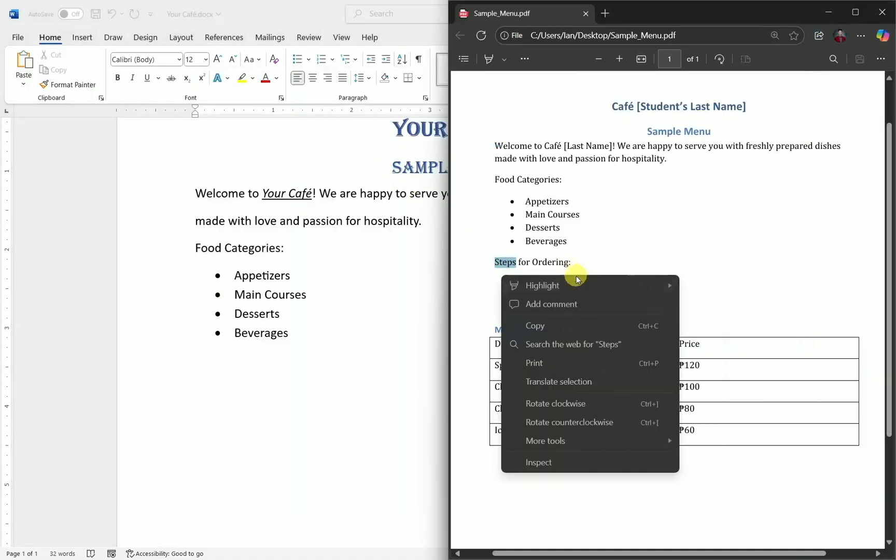
{"action": "left_click", "coordinate": [538, 268]}
{"action": "left_click", "coordinate": [297, 378]}
{"action": "type", "text": "Steps For Ordering:"}
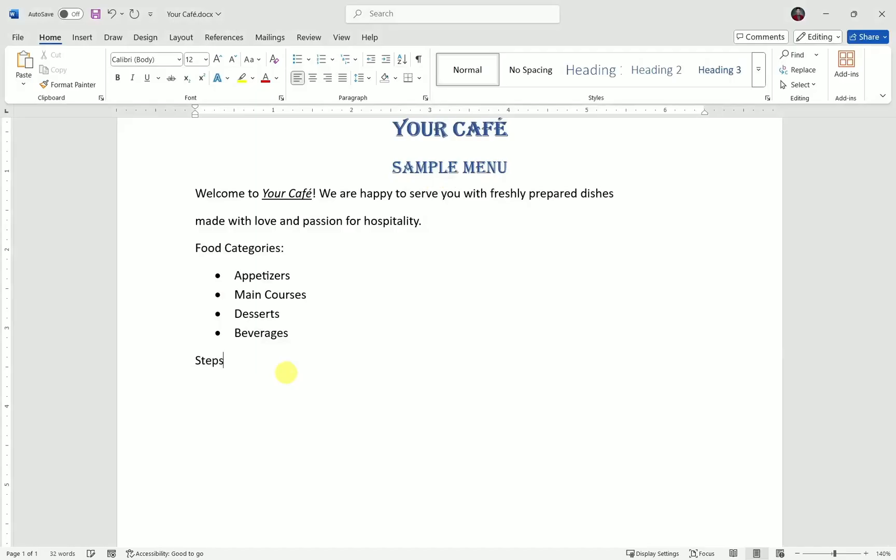
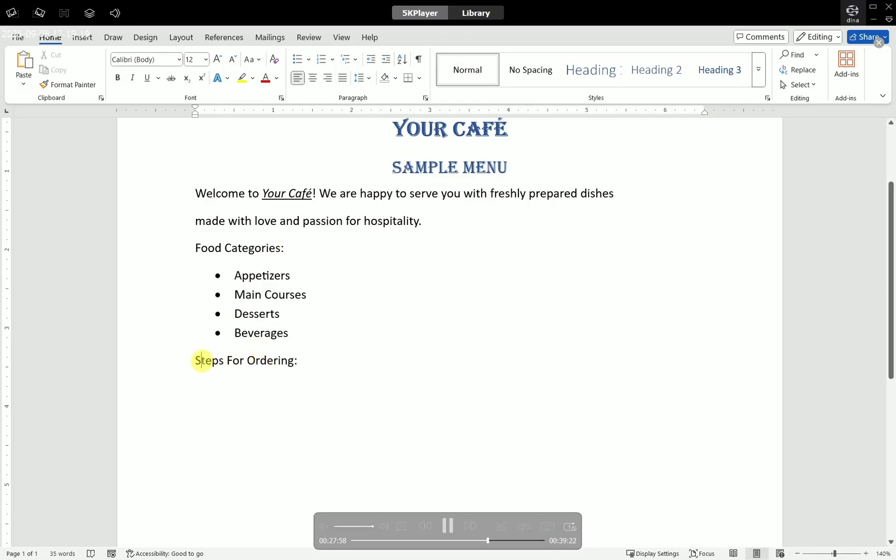
- Start a numbered list below "Steps For Ordering:" and copy in "Choose your meal." from Sample_Menu.pdf as its first item
{"action": "left_click", "coordinate": [223, 360]}
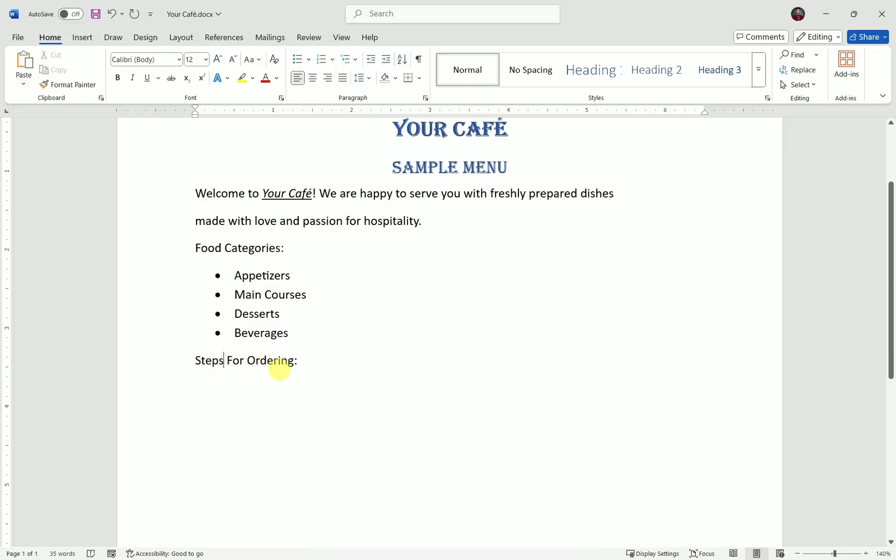
{"action": "left_click", "coordinate": [270, 385]}
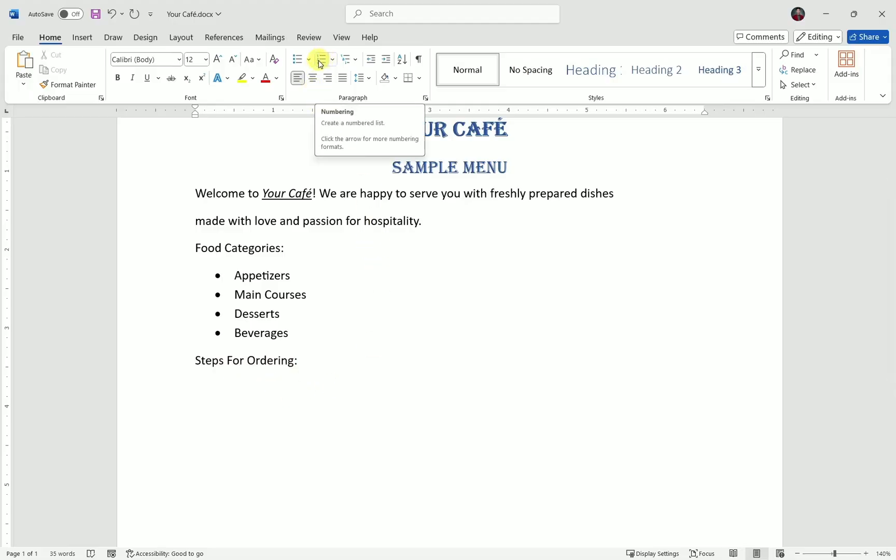
{"action": "left_click", "coordinate": [300, 64]}
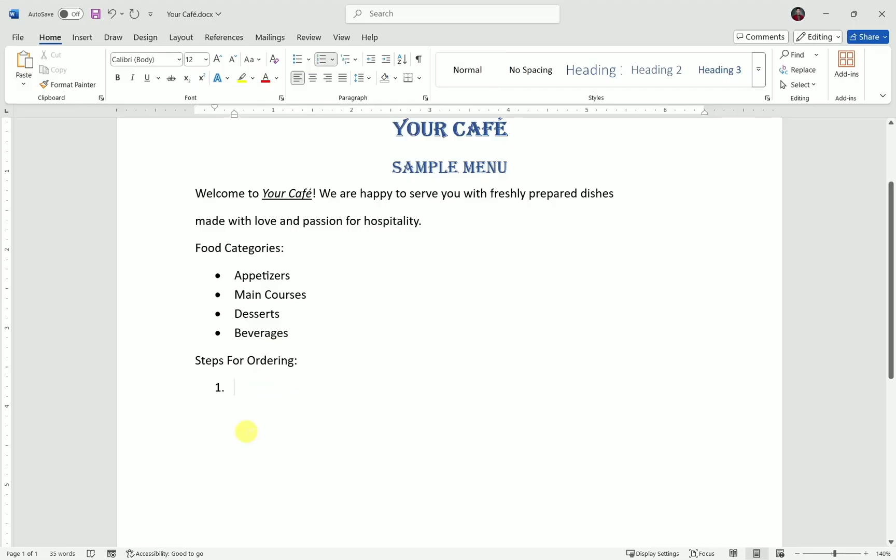
{"action": "key", "text": "alt+Tab"}
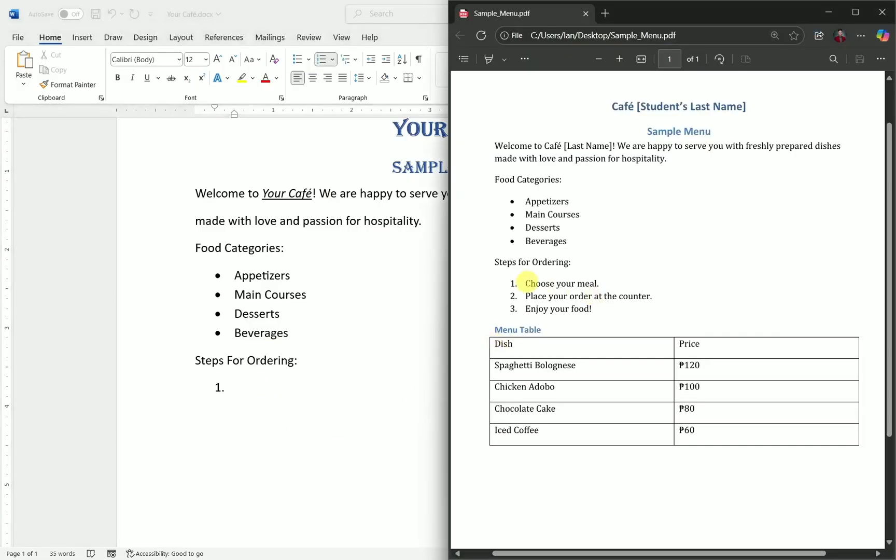
{"action": "left_click_drag", "start_coordinate": [525, 283], "coordinate": [597, 282]}
{"action": "key", "text": "ctrl+c"}
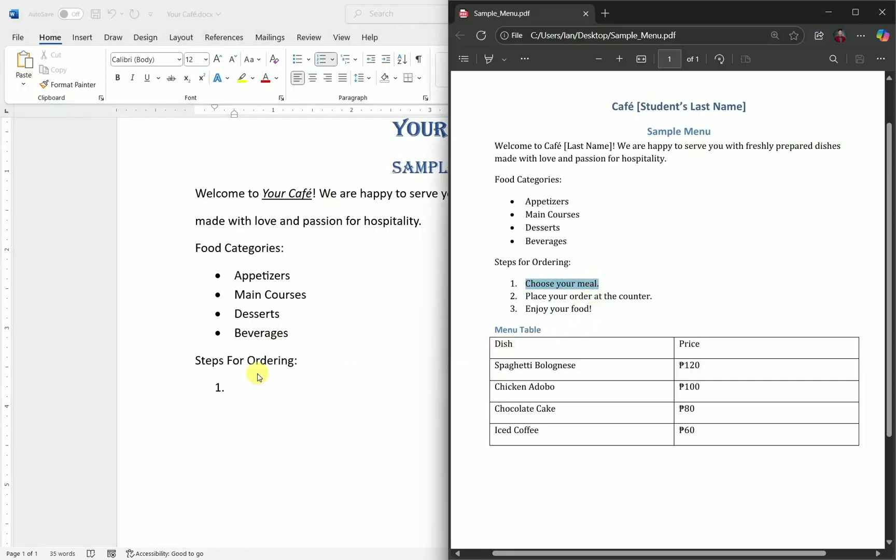
{"action": "left_click", "coordinate": [259, 387]}
{"action": "key", "text": "ctrl+v"}
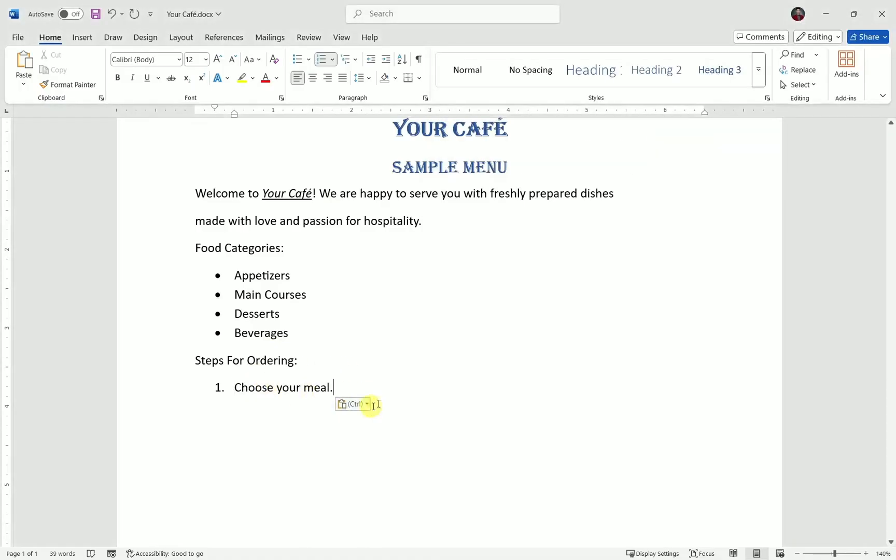
- Add "Place your order at the counter." as the second numbered item, checking the wording in Sample_Menu.pdf
{"action": "key", "text": "Return"}
{"action": "key", "text": "alt+Tab"}
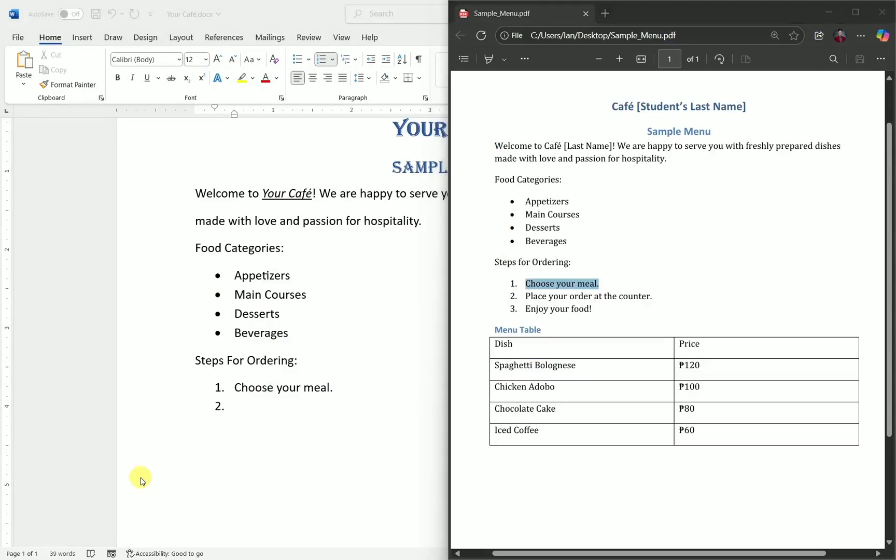
{"action": "key", "text": "alt+Tab"}
{"action": "type", "text": "Pla"}
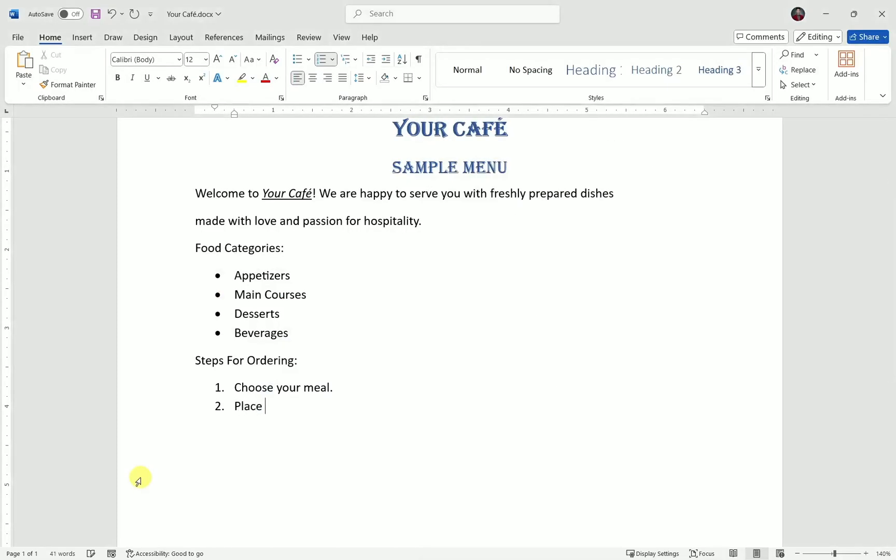
{"action": "key", "text": "alt+Tab"}
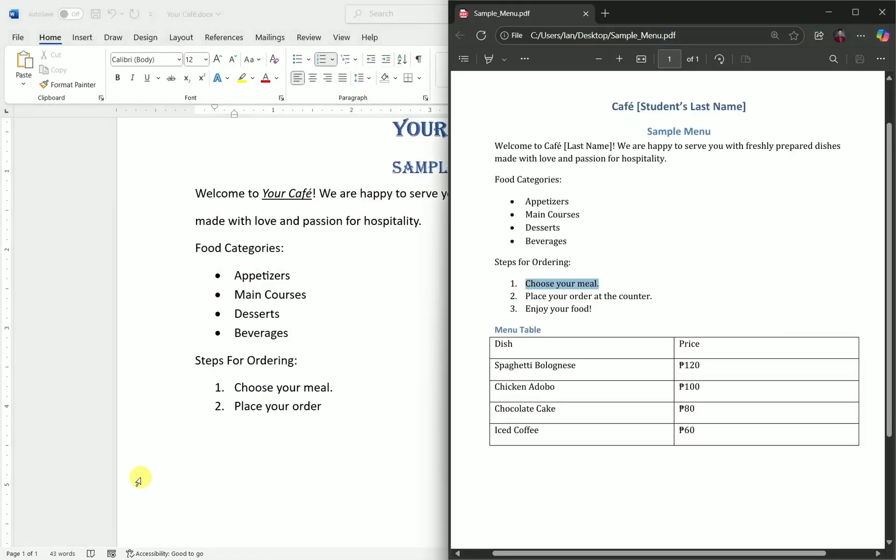
{"action": "key", "text": "alt+Tab"}
{"action": "type", "text": "at t"}
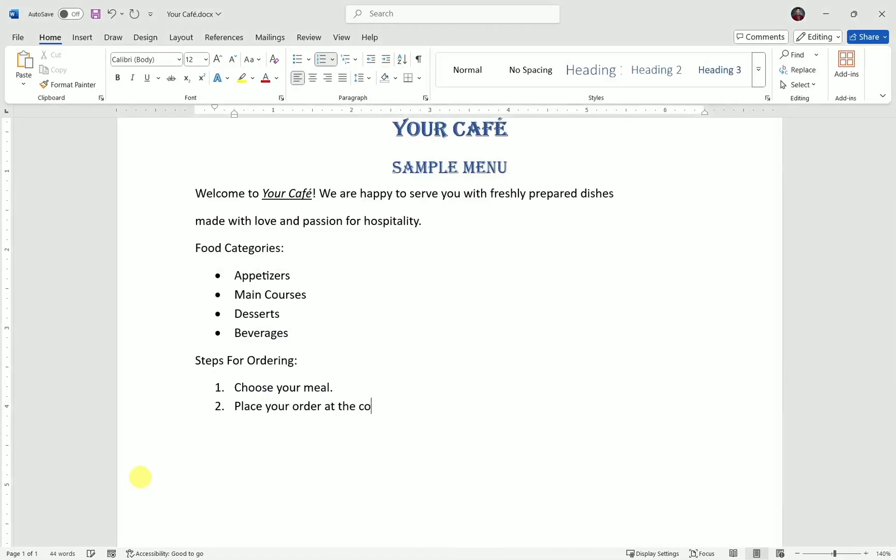
- Add "Enjoy your food!" from Sample_Menu.pdf as the third numbered item and save the document
{"action": "key", "text": "alt+Tab"}
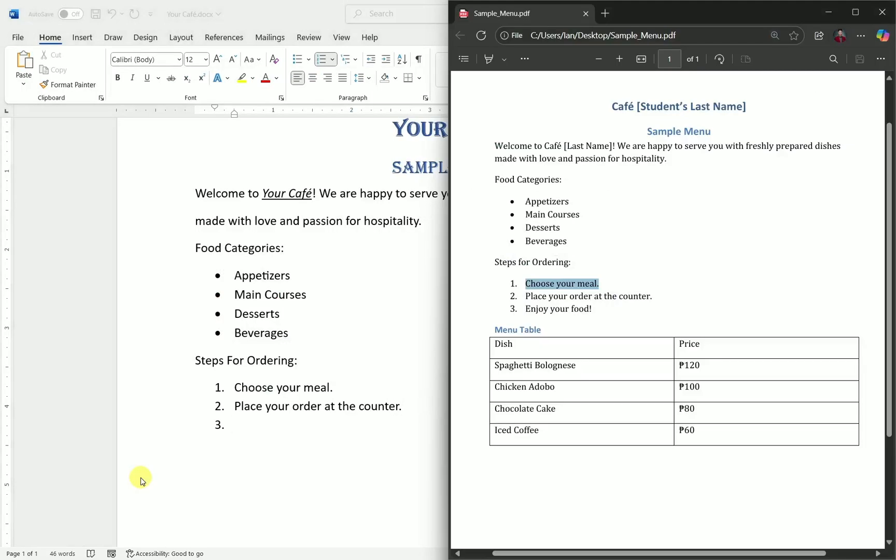
{"action": "key", "text": "alt+Tab"}
{"action": "type", "text": "Enjo"}
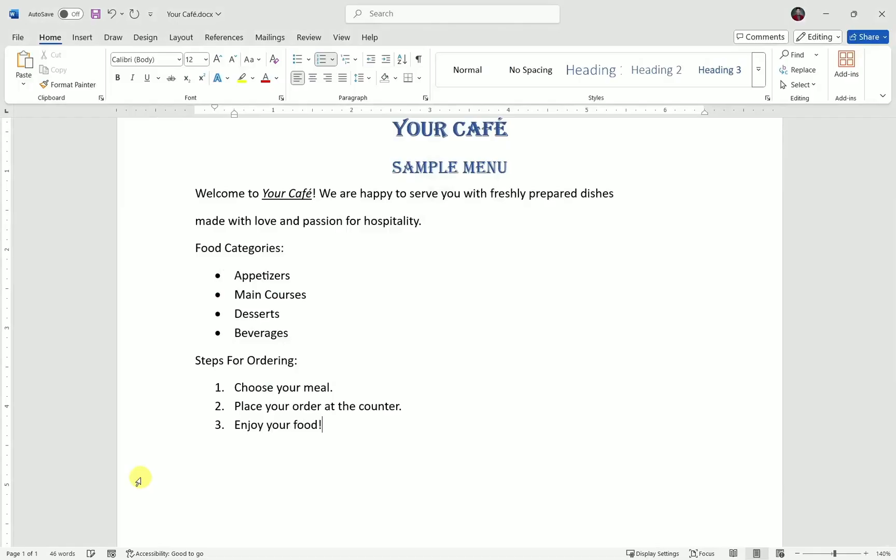
{"action": "key", "text": "ctrl+s"}
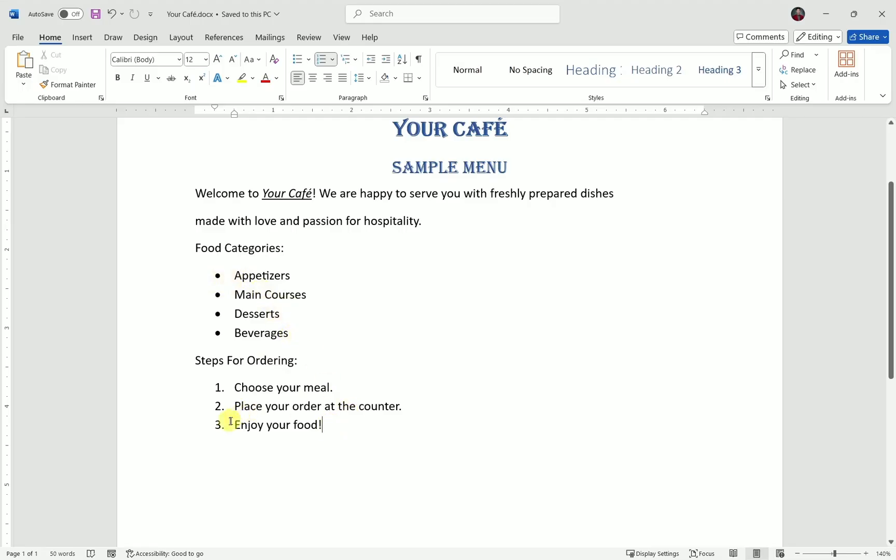
- End the numbered list after "Enjoy your food!" with an empty unnumbered line below it
{"action": "left_click_drag", "start_coordinate": [228, 410], "coordinate": [220, 390]}
{"action": "left_click", "coordinate": [337, 423]}
{"action": "scroll", "coordinate": [343, 417], "scroll_direction": "down", "scroll_amount": 1}
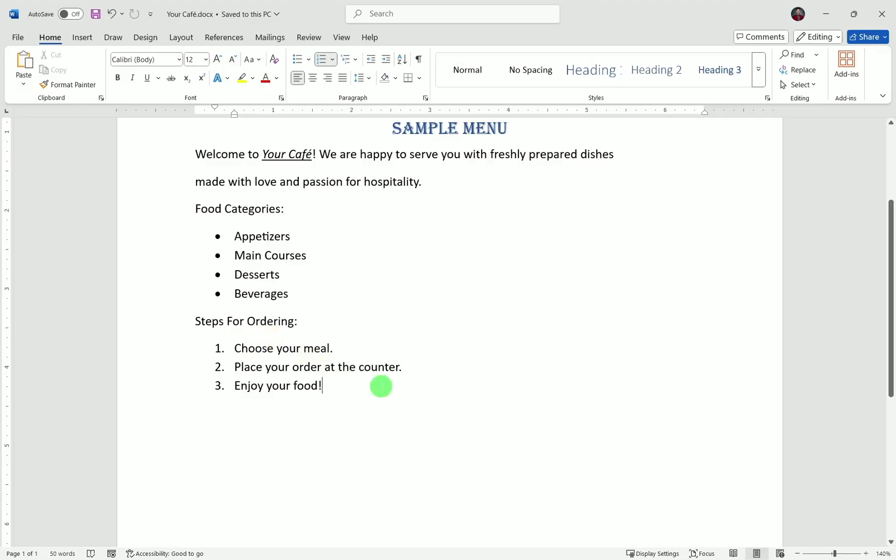
{"action": "key", "text": "Return"}
{"action": "key", "text": "Return"}
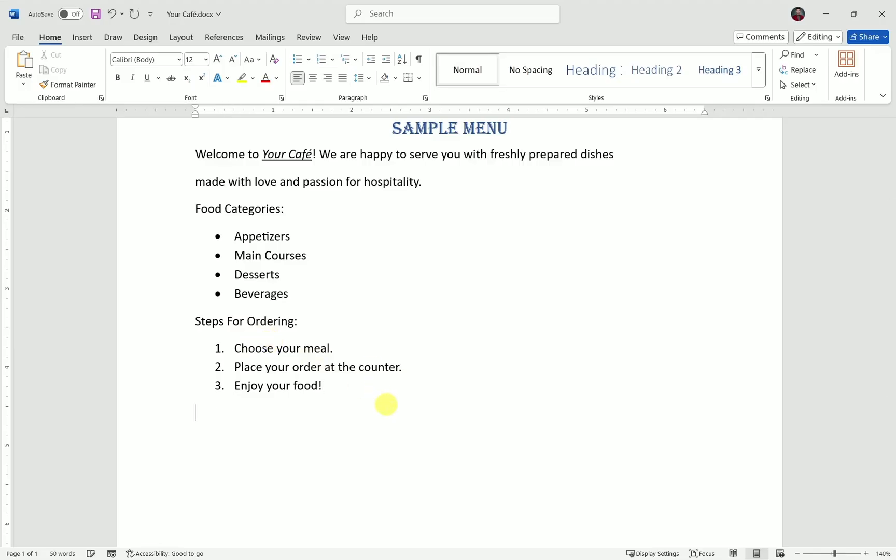
- Review the welcome paragraph and the formatting of the words "Your Café" in it
{"action": "scroll", "coordinate": [528, 256], "scroll_direction": "up", "scroll_amount": 3}
{"action": "scroll", "coordinate": [331, 256], "scroll_direction": "down", "scroll_amount": 1}
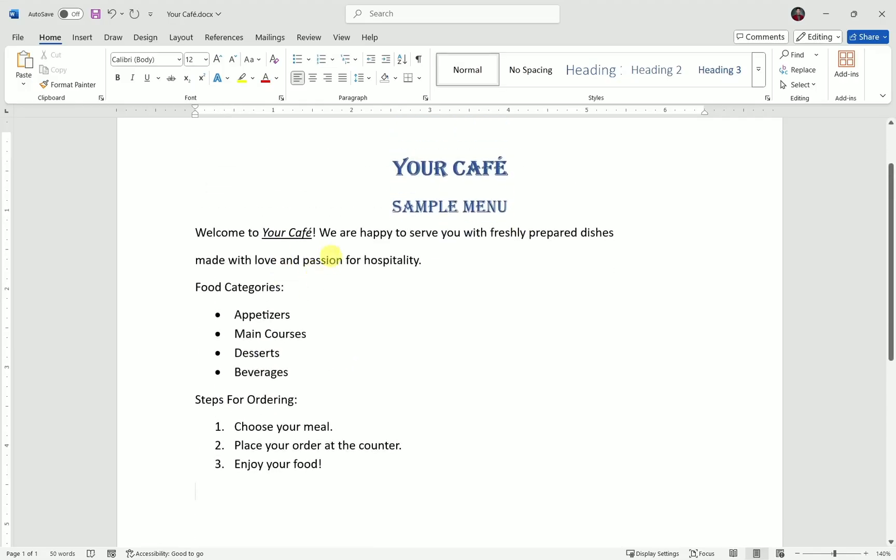
{"action": "left_click_drag", "start_coordinate": [192, 232], "coordinate": [376, 266]}
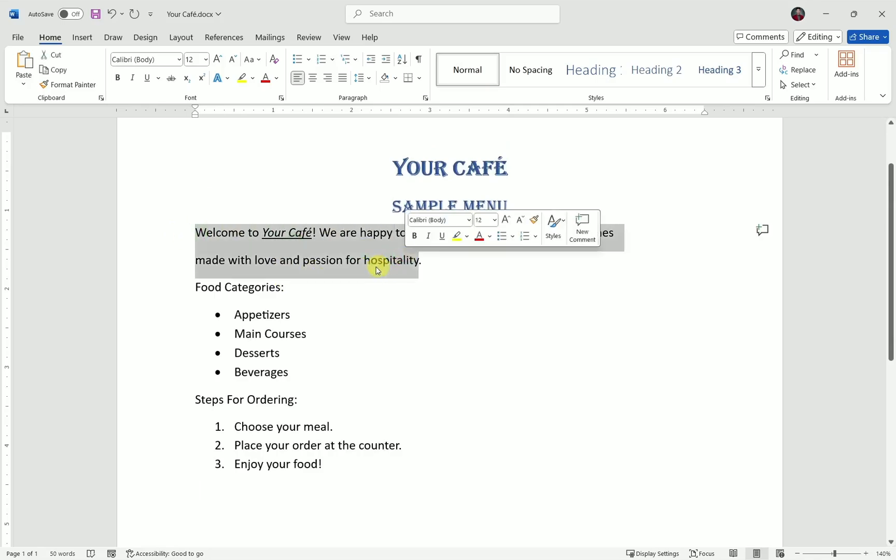
{"action": "left_click", "coordinate": [346, 260]}
{"action": "left_click_drag", "start_coordinate": [275, 233], "coordinate": [310, 233]}
{"action": "left_click", "coordinate": [400, 311]}
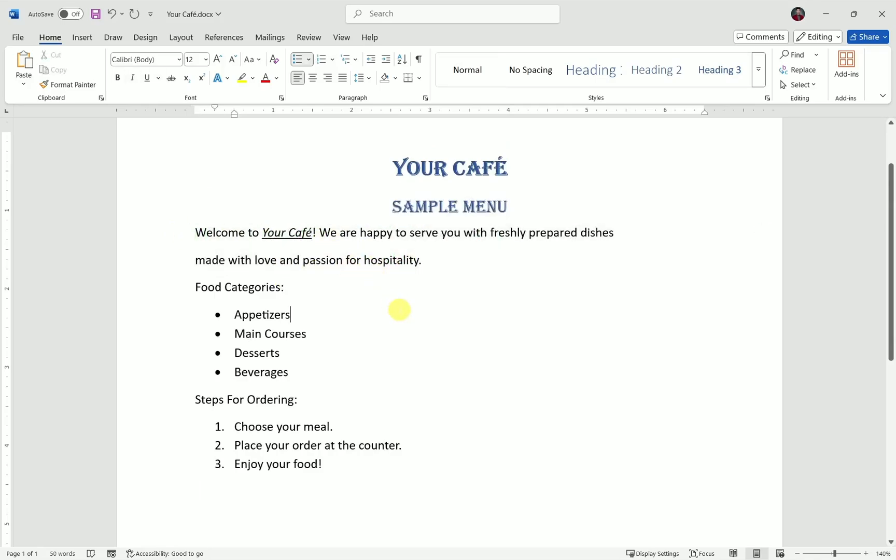
- Switch to Sample_Menu.pdf to examine the Menu Table, and return to the blank area below the numbered list in Your Café.docx
{"action": "scroll", "coordinate": [399, 298], "scroll_direction": "down", "scroll_amount": 1}
{"action": "key", "text": "super+Tab"}
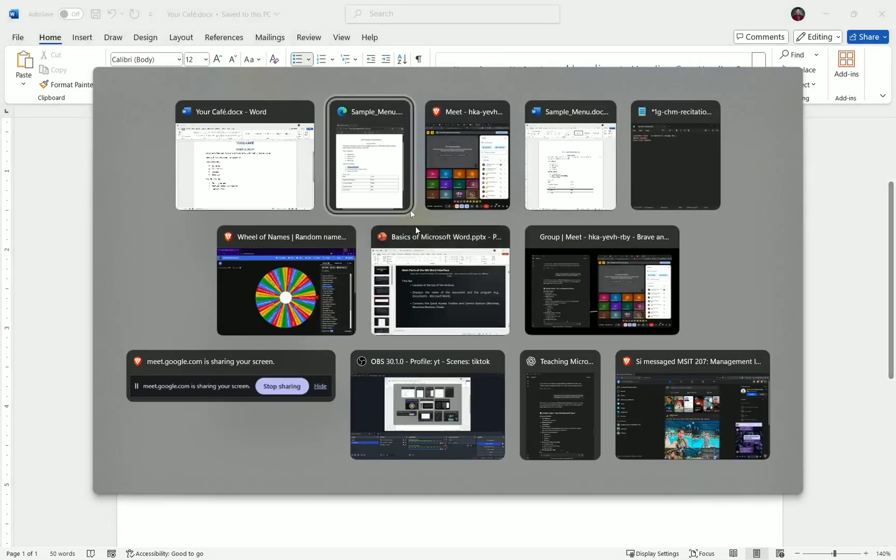
{"action": "left_click", "coordinate": [389, 177]}
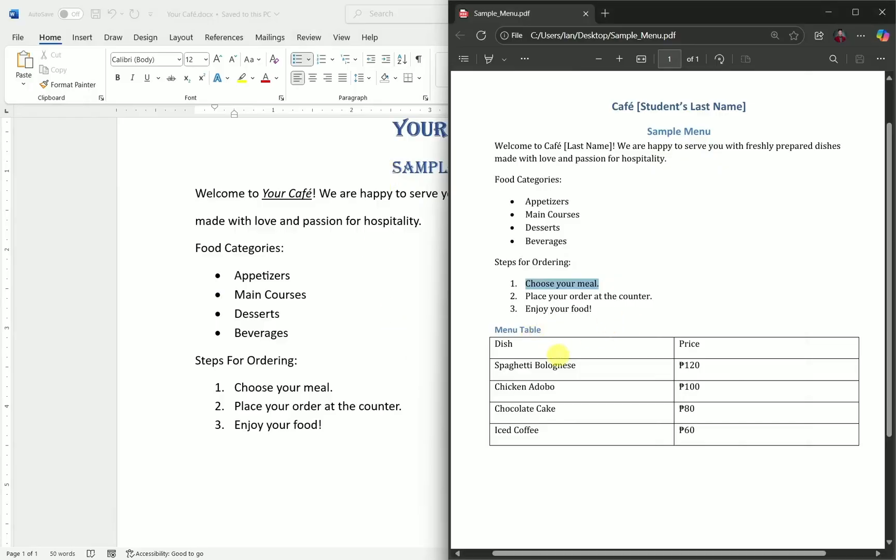
{"action": "left_click", "coordinate": [369, 437]}
{"action": "scroll", "coordinate": [374, 420], "scroll_direction": "down", "scroll_amount": 4}
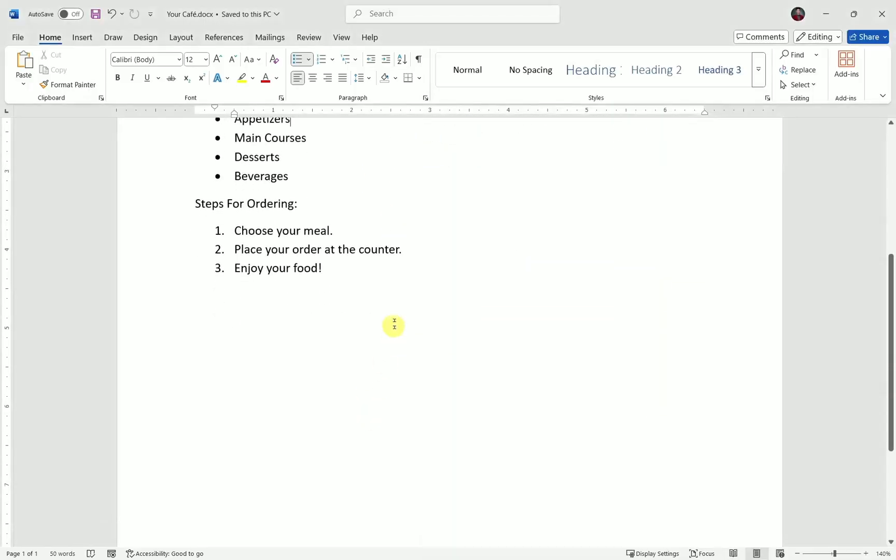
{"action": "scroll", "coordinate": [392, 317], "scroll_direction": "up", "scroll_amount": 4}
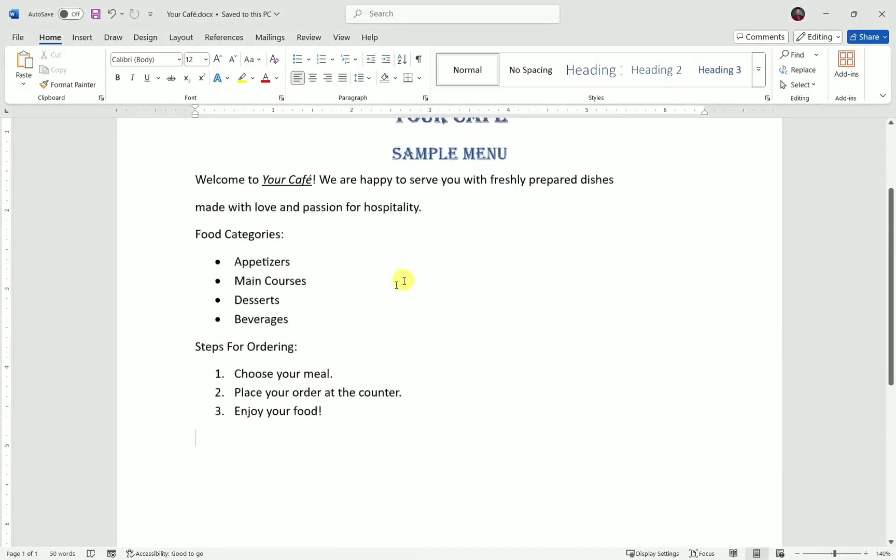
{"action": "scroll", "coordinate": [369, 321], "scroll_direction": "down", "scroll_amount": 1}
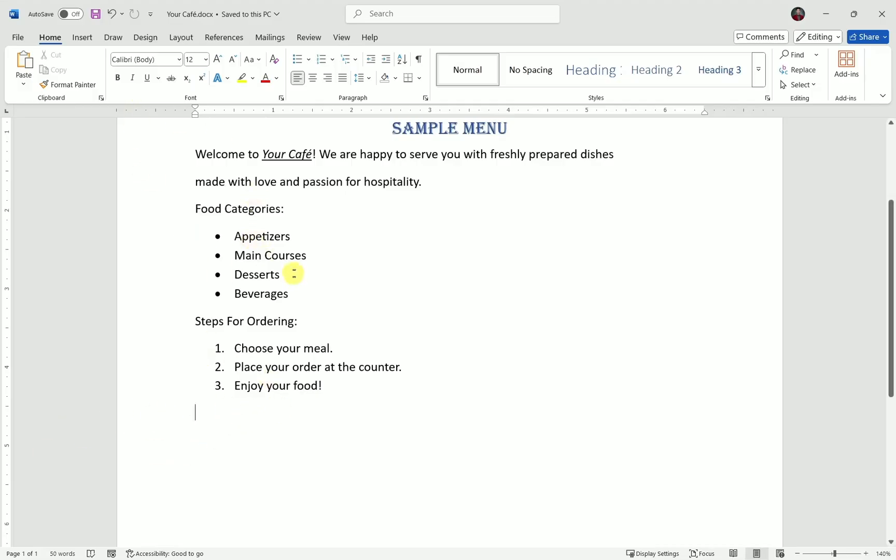
{"action": "scroll", "coordinate": [279, 359], "scroll_direction": "down", "scroll_amount": 1}
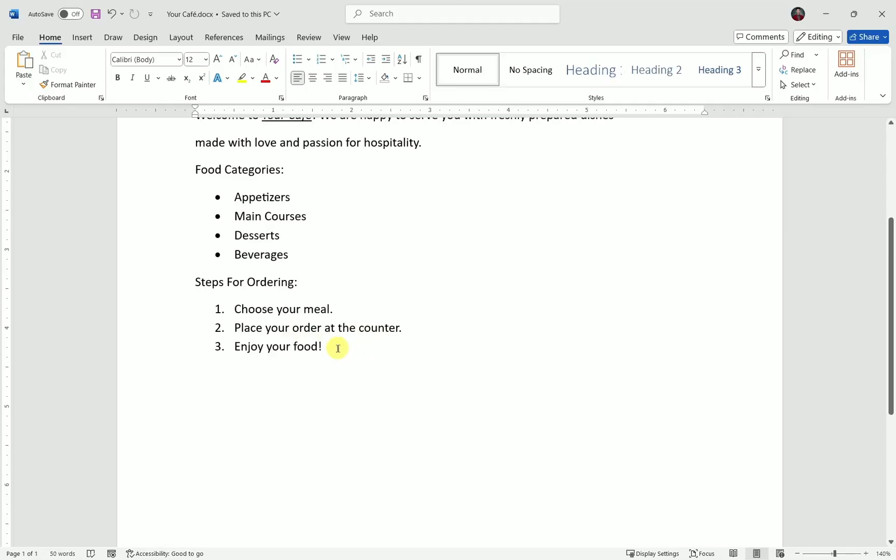
{"action": "left_click", "coordinate": [146, 37]}
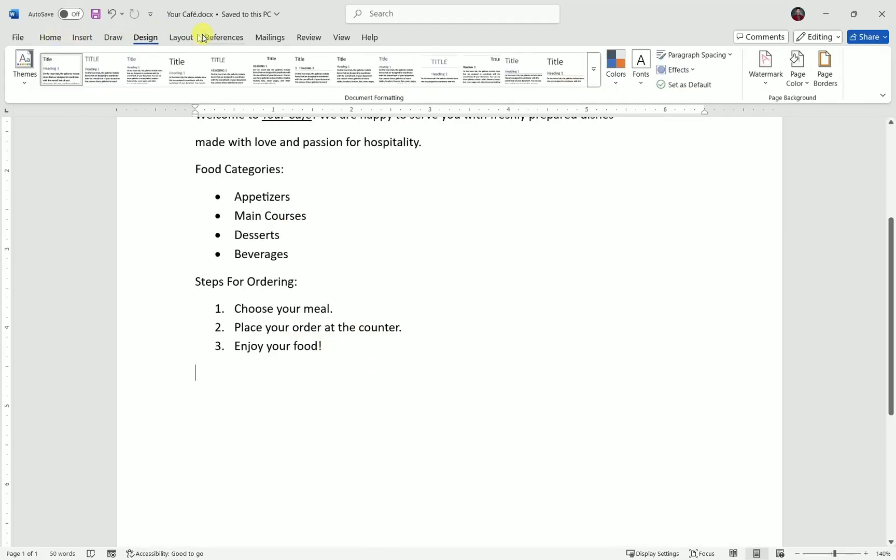
{"action": "left_click", "coordinate": [70, 37]}
{"action": "left_click", "coordinate": [60, 36]}
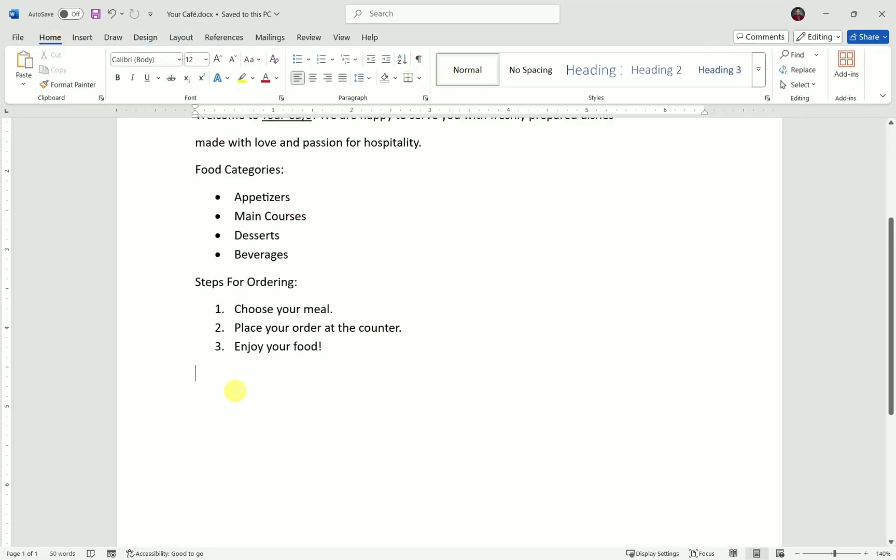
- Check the table heading in Sample_Menu.pdf and add the line "Menu Table" below the numbered list, followed by an empty line
{"action": "key", "text": "alt+Tab"}
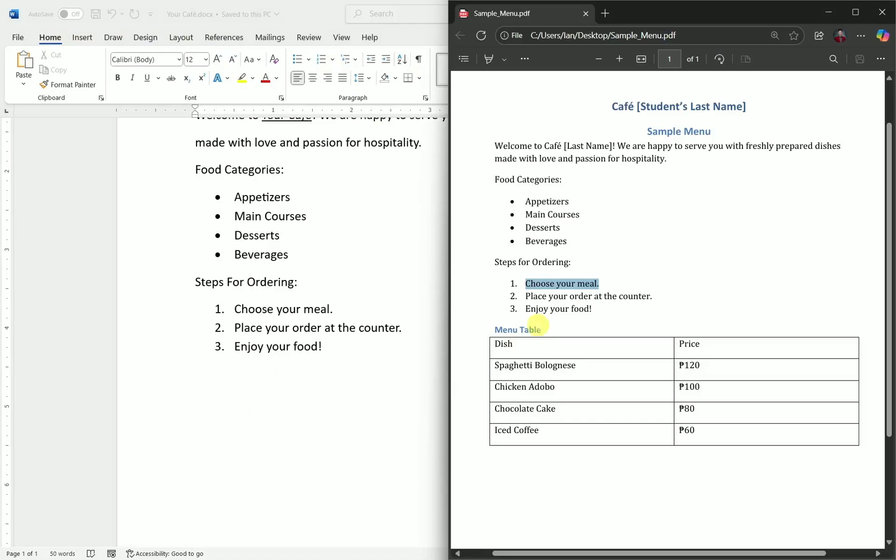
{"action": "left_click", "coordinate": [312, 381]}
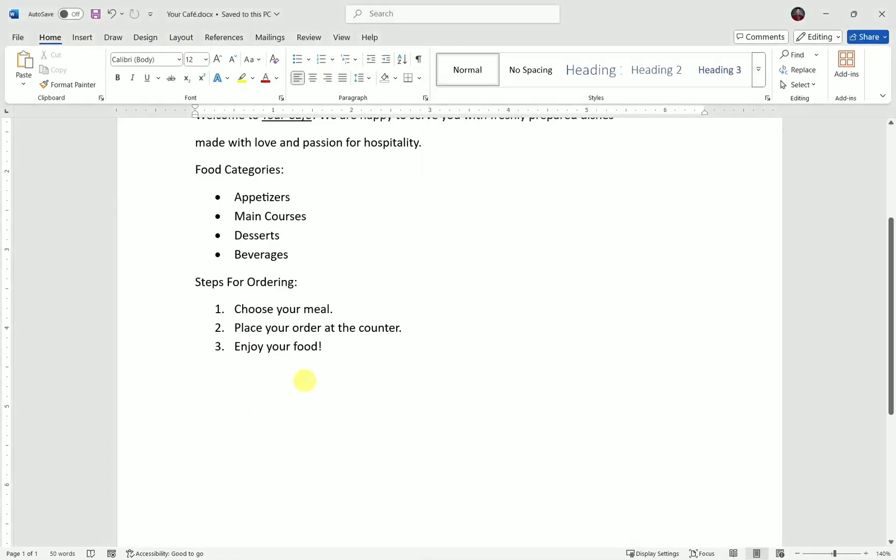
{"action": "type", "text": "Menu Table"}
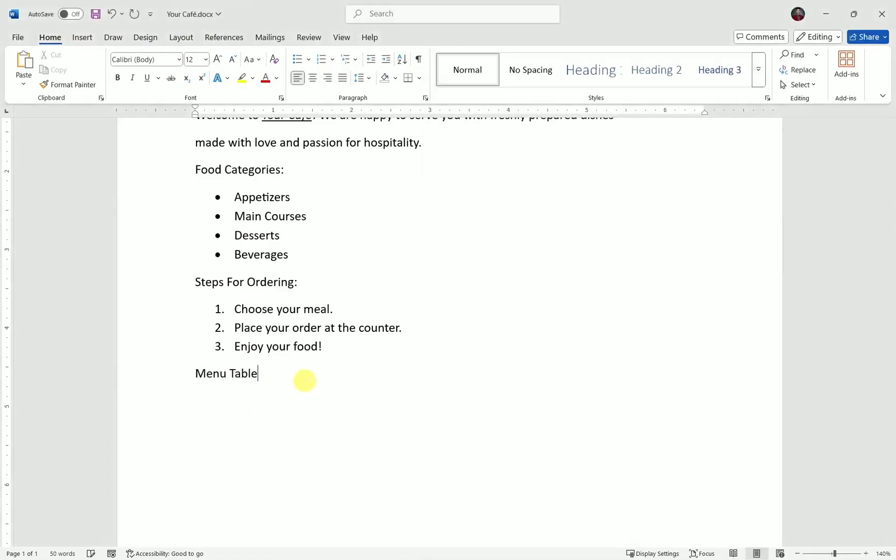
{"action": "key", "text": "Return"}
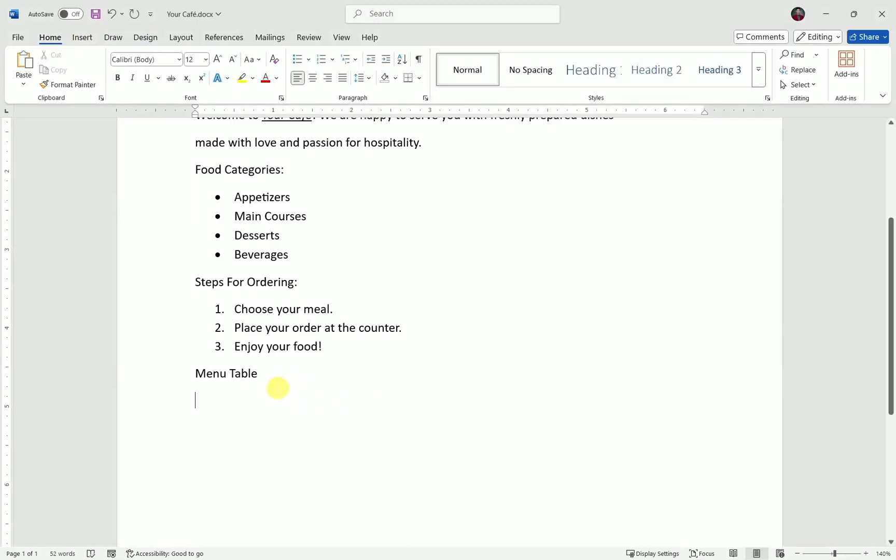
- Insert a table with two columns and five rows below the "Menu Table" line, matching the layout in Sample_Menu.pdf
{"action": "left_click", "coordinate": [79, 40]}
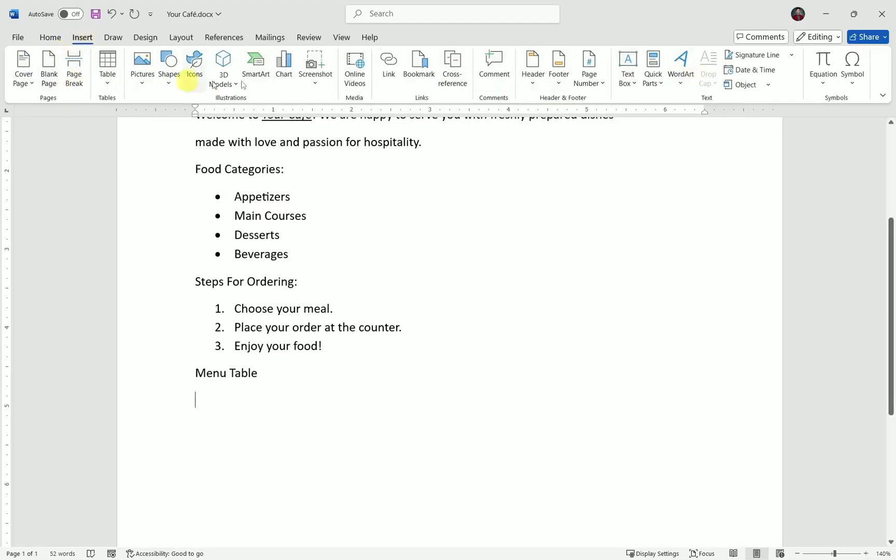
{"action": "left_click", "coordinate": [108, 79]}
{"action": "left_click", "coordinate": [108, 78]}
{"action": "left_click", "coordinate": [108, 79]}
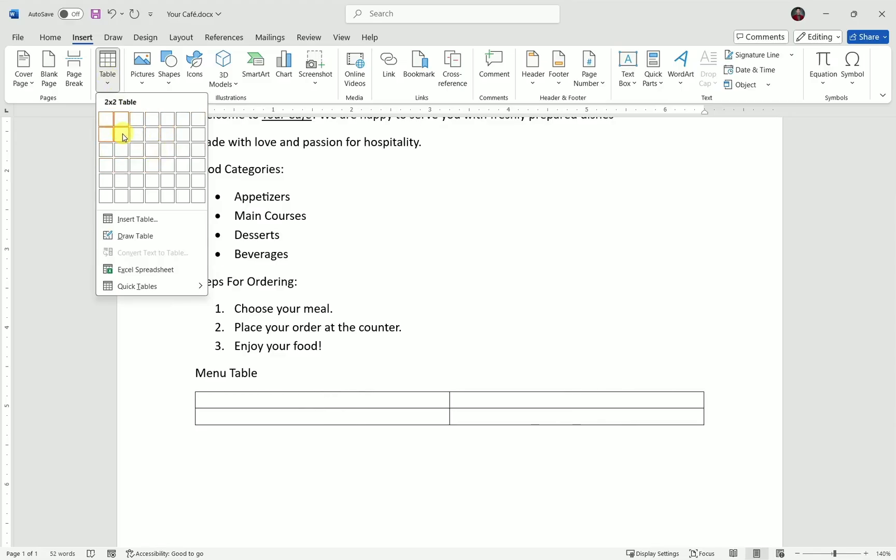
{"action": "key", "text": "Escape"}
{"action": "key", "text": "alt+Tab"}
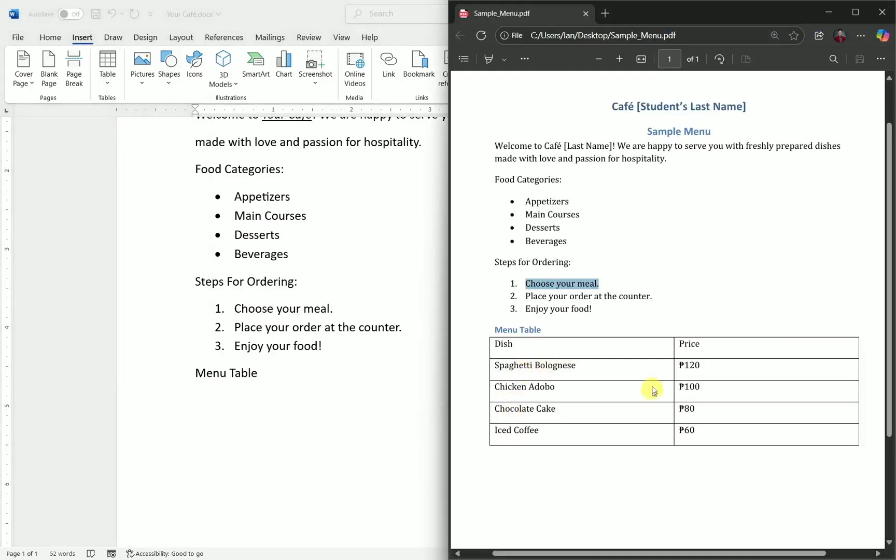
{"action": "key", "text": "alt+Tab"}
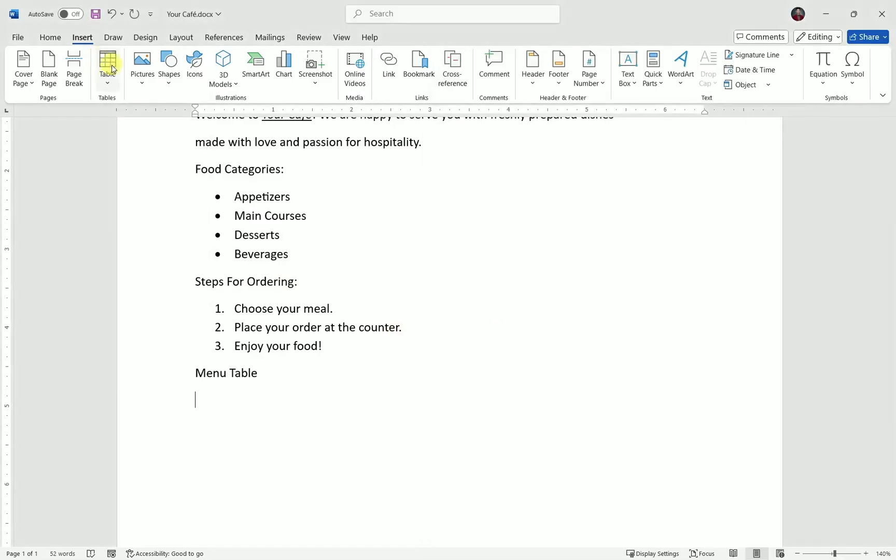
{"action": "left_click", "coordinate": [107, 78]}
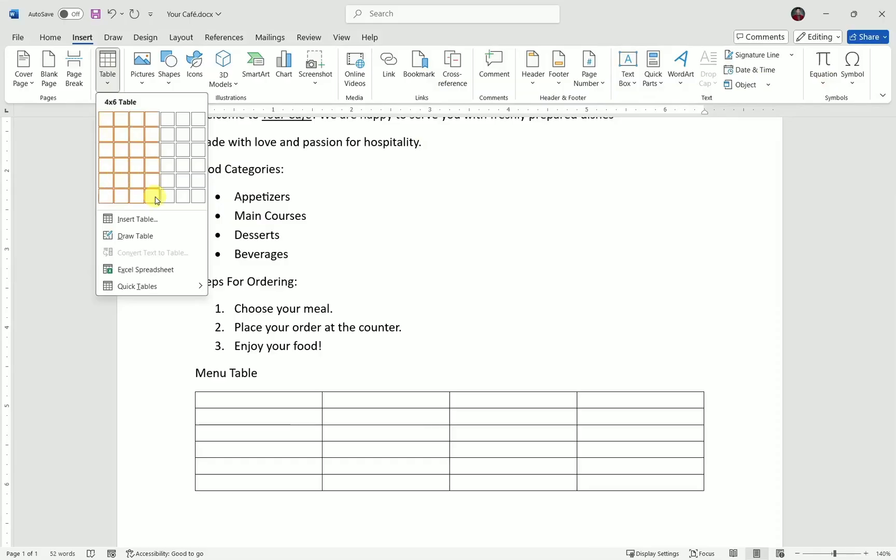
{"action": "left_click", "coordinate": [120, 181]}
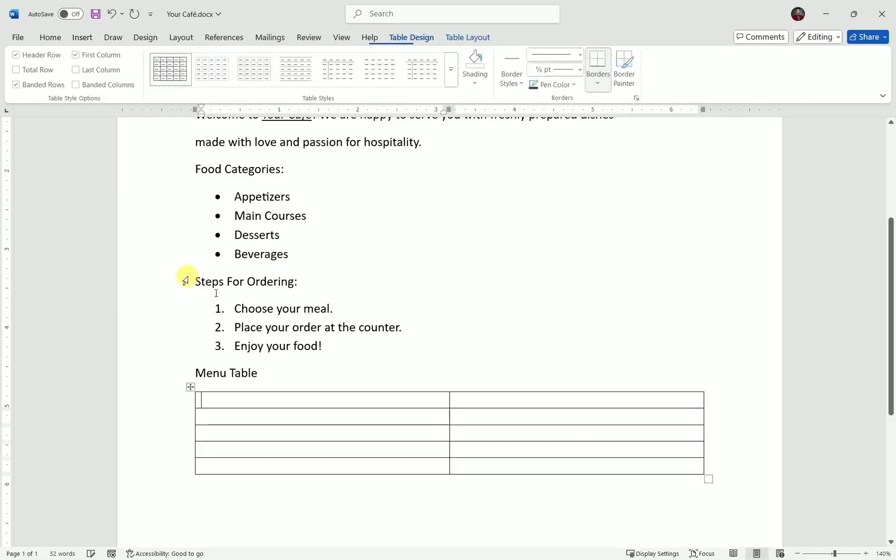
- Select the whole empty table under "Menu Table" and delete it
{"action": "left_click", "coordinate": [595, 311]}
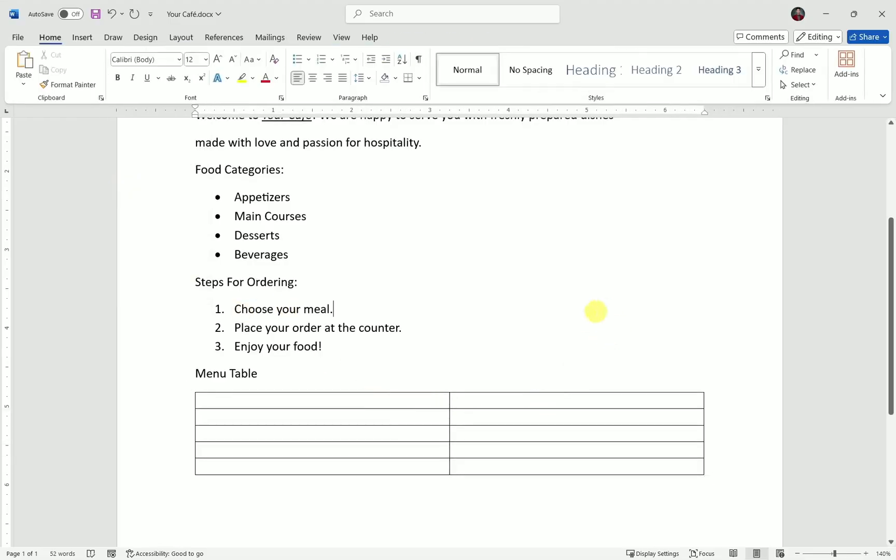
{"action": "left_click_drag", "start_coordinate": [296, 404], "coordinate": [555, 471]}
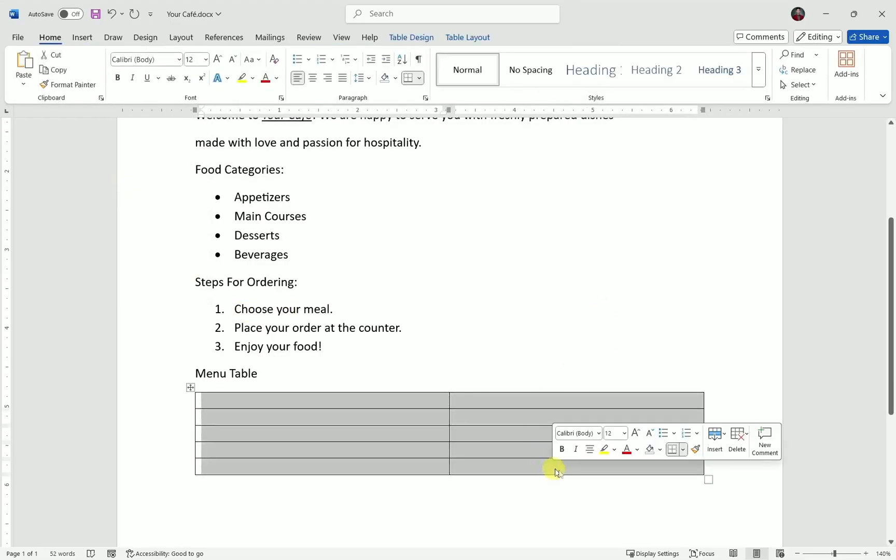
{"action": "left_click", "coordinate": [474, 366]}
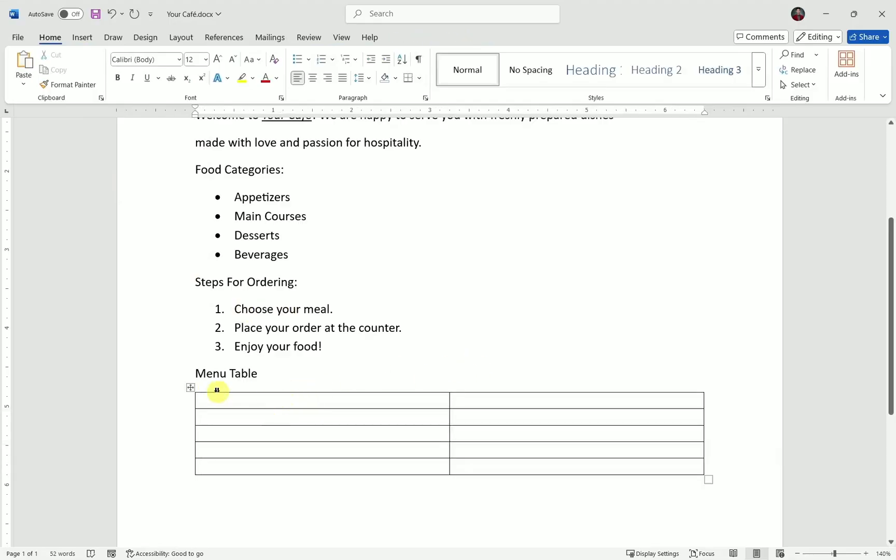
{"action": "left_click", "coordinate": [190, 387]}
{"action": "left_click", "coordinate": [210, 389]}
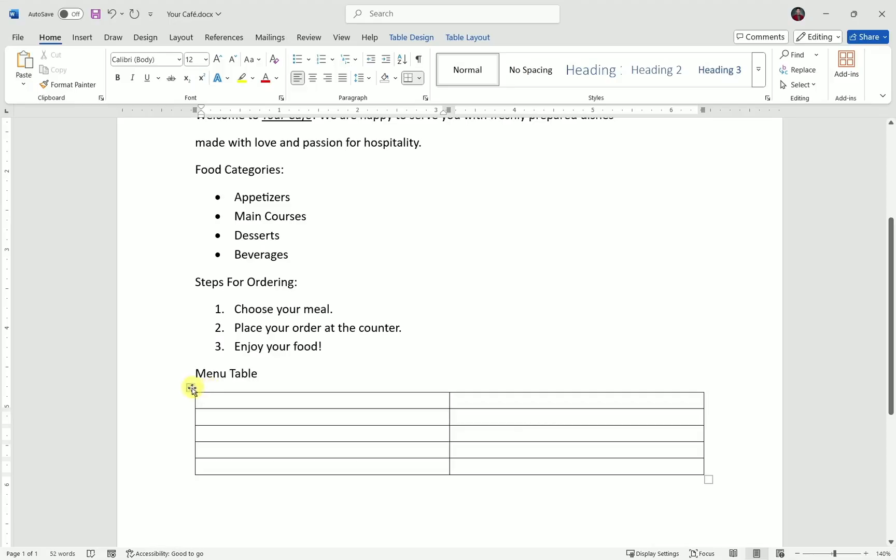
{"action": "left_click", "coordinate": [192, 387]}
{"action": "key", "text": "BackSpace"}
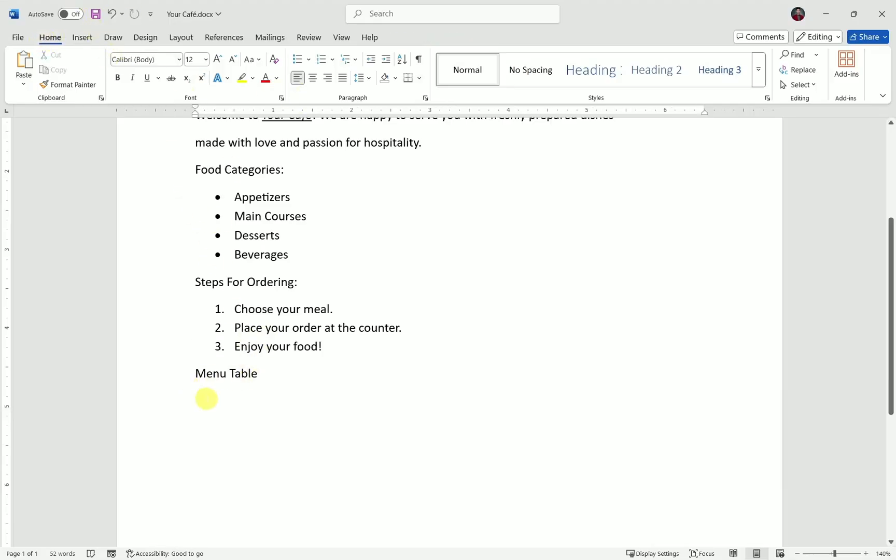
- Insert a new 2x5 table on the empty line under "Menu Table"
{"action": "left_click", "coordinate": [59, 40]}
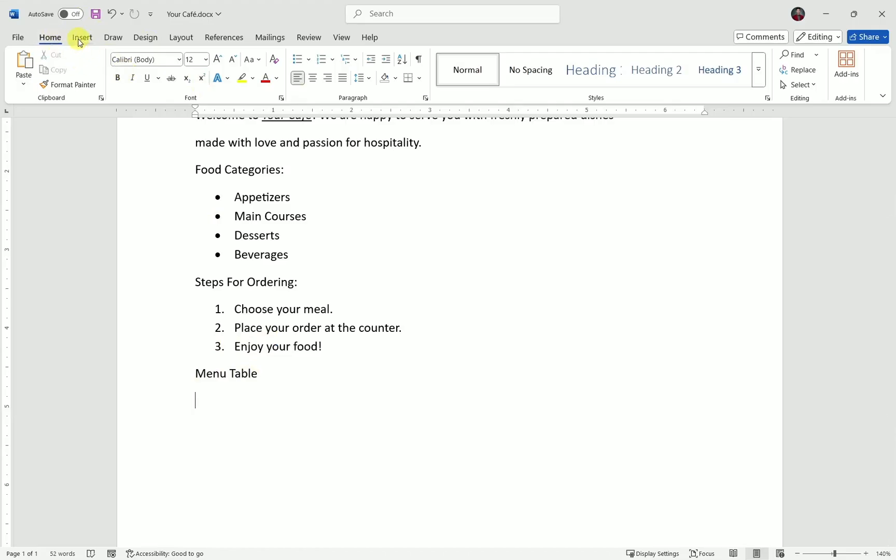
{"action": "left_click", "coordinate": [80, 41]}
{"action": "left_click", "coordinate": [108, 81]}
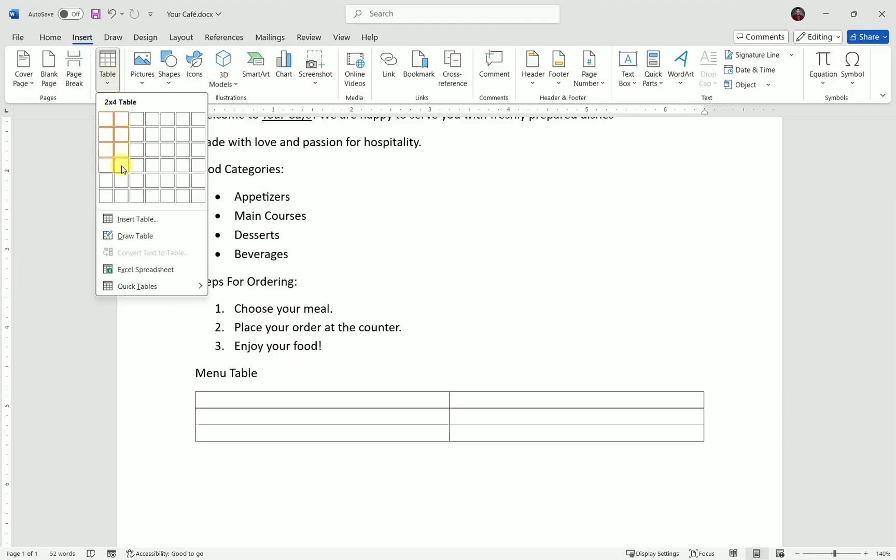
{"action": "left_click", "coordinate": [121, 180]}
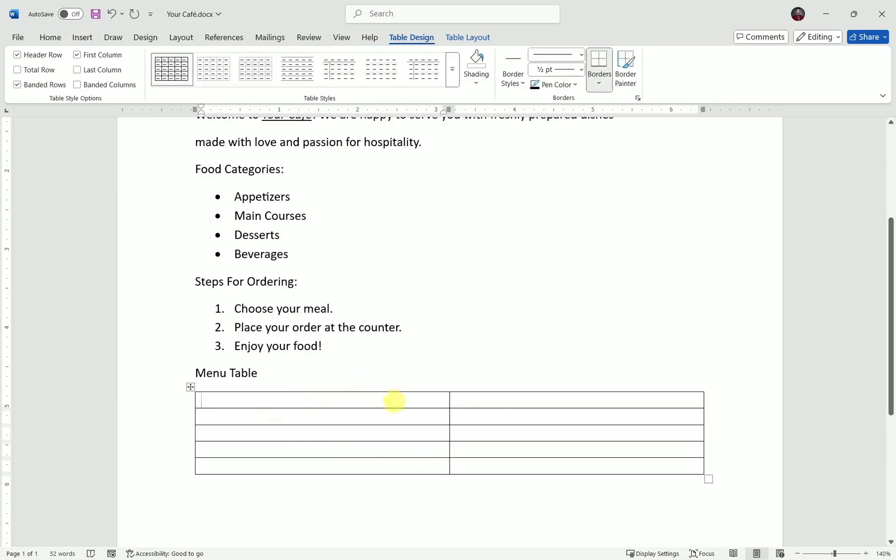
- Try to paste the full Menu Table contents from Sample_Menu.pdf into all cells of the empty table, and undo the paste
{"action": "key", "text": "alt+Tab"}
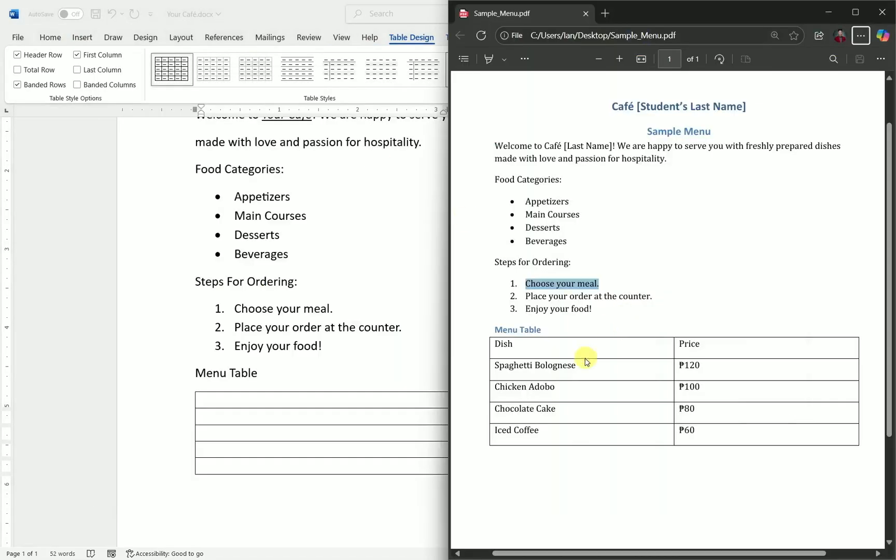
{"action": "left_click_drag", "start_coordinate": [584, 356], "coordinate": [611, 405]}
{"action": "key", "text": "ctrl+c"}
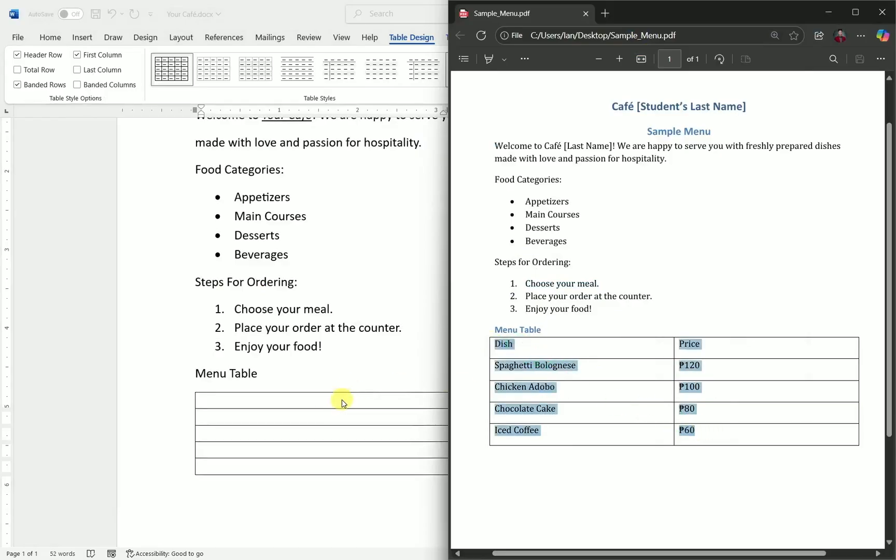
{"action": "left_click_drag", "start_coordinate": [343, 402], "coordinate": [498, 472]}
{"action": "key", "text": "ctrl+v"}
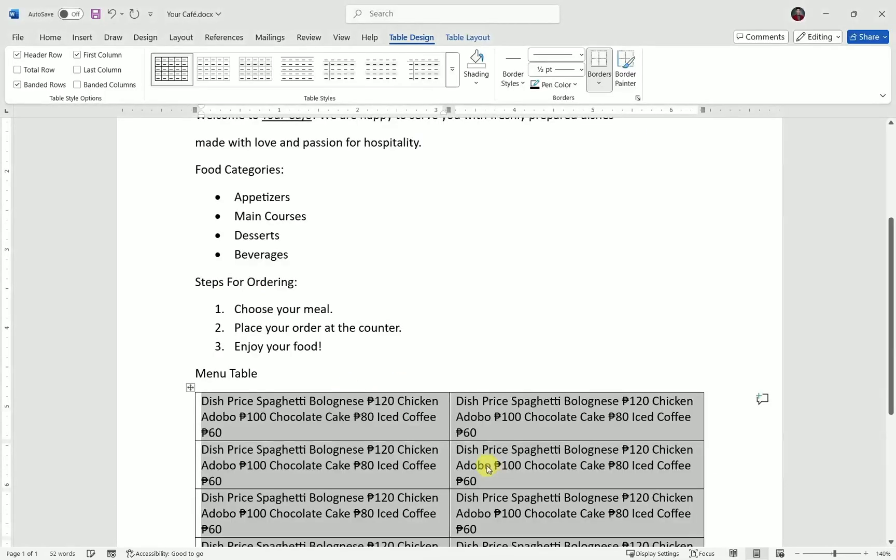
{"action": "key", "text": "ctrl+z"}
{"action": "key", "text": "super"}
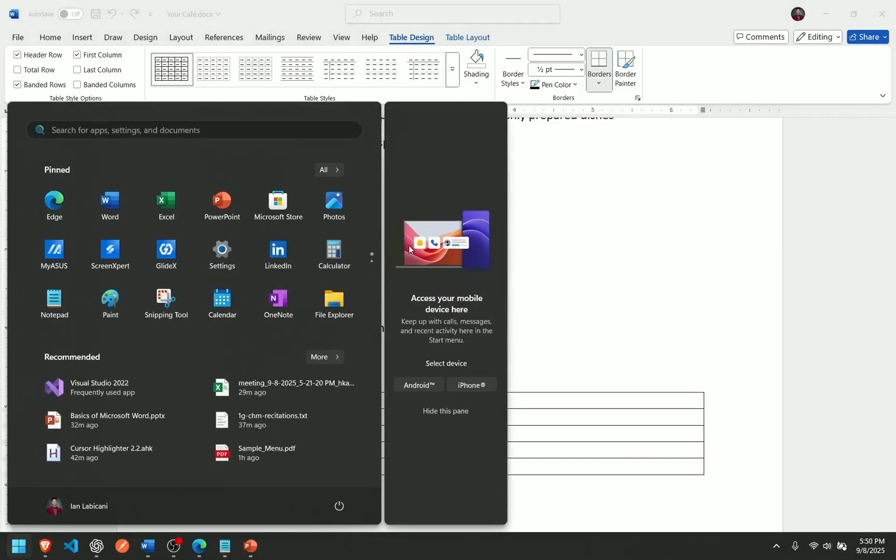
{"action": "key", "text": "super"}
{"action": "left_click", "coordinate": [322, 402]}
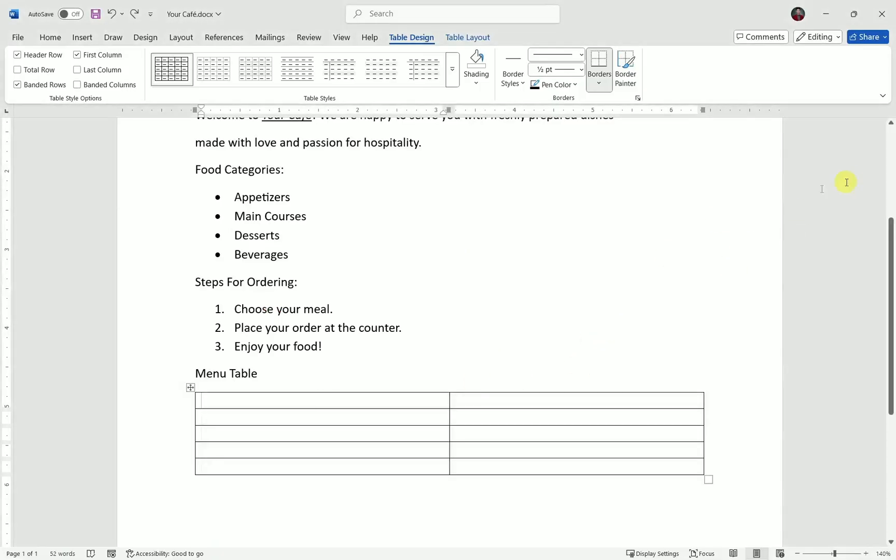
- Fill the table's header row with "Dish" in the first column and "Price" in the second, following Sample_Menu.pdf
{"action": "key", "text": "super+Tab"}
{"action": "left_click", "coordinate": [366, 178]}
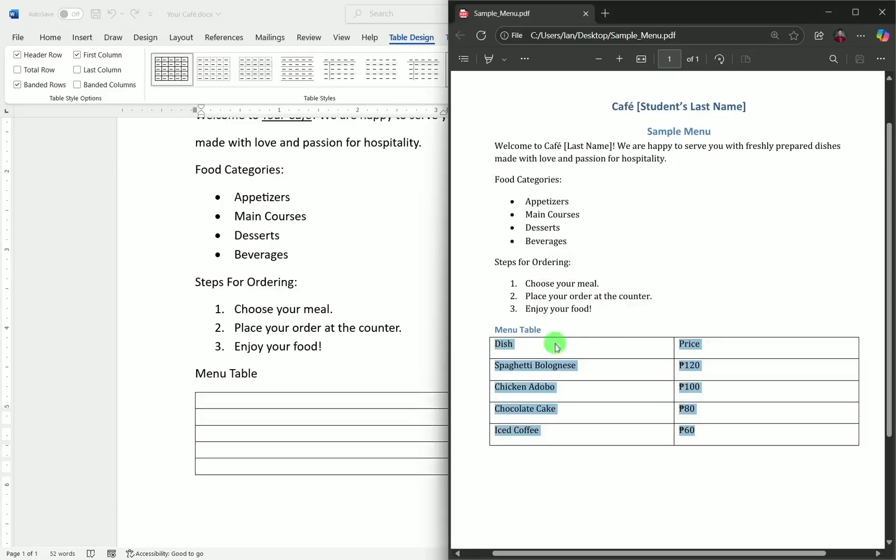
{"action": "left_click", "coordinate": [367, 400]}
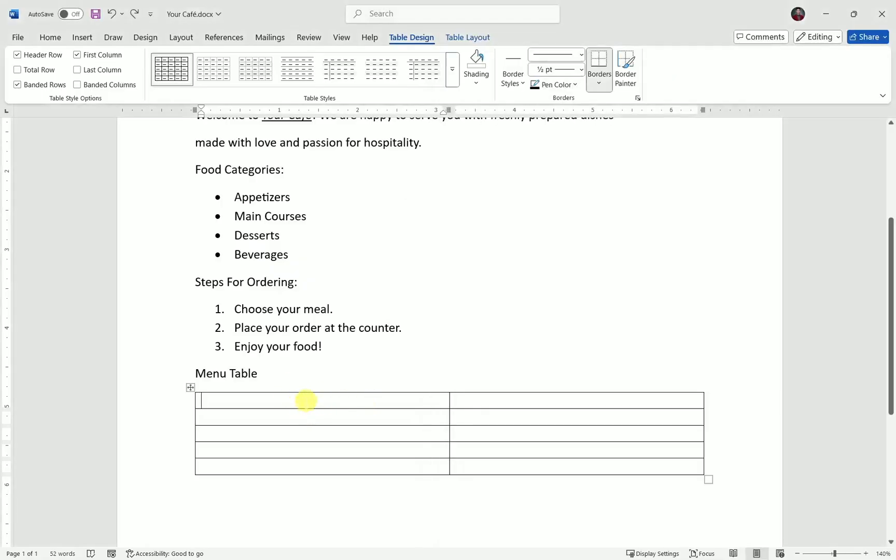
{"action": "type", "text": "Dish"}
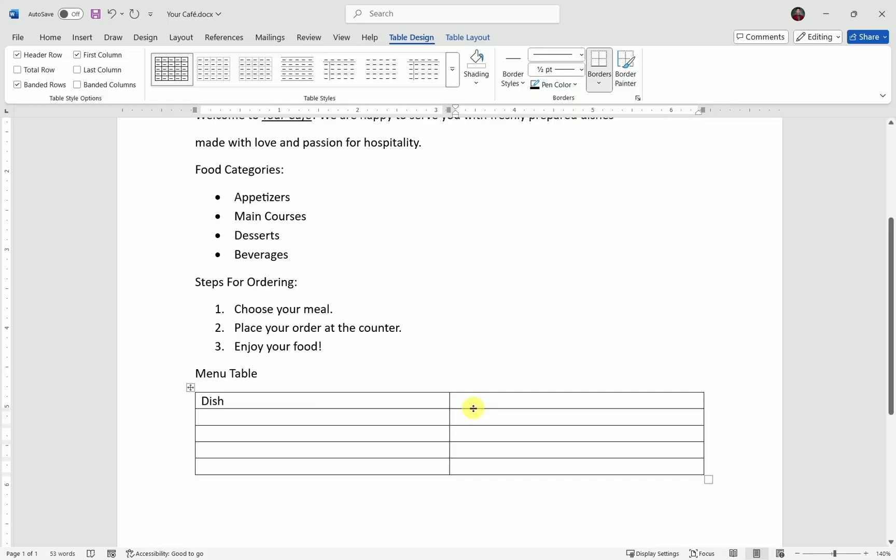
{"action": "key", "text": "alt+Tab"}
{"action": "key", "text": "alt+Tab"}
{"action": "type", "text": "Pric"}
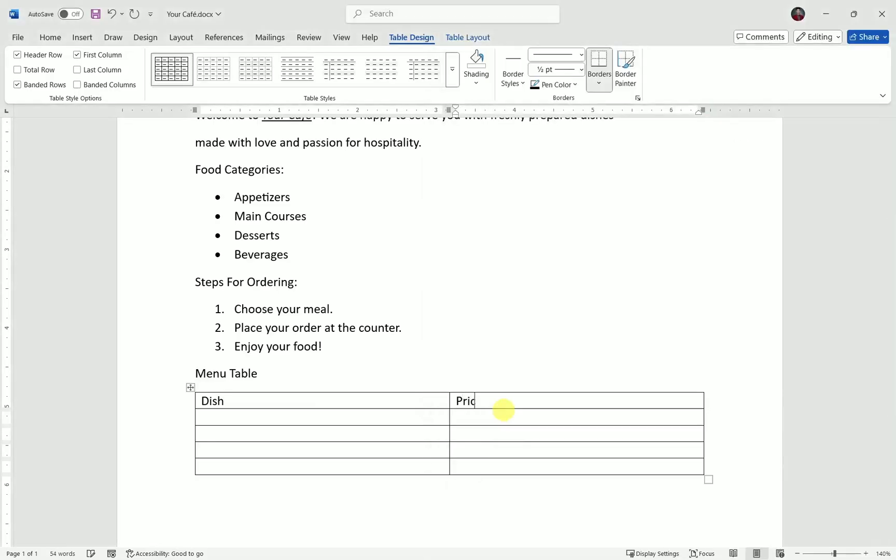
{"action": "left_click", "coordinate": [435, 415]}
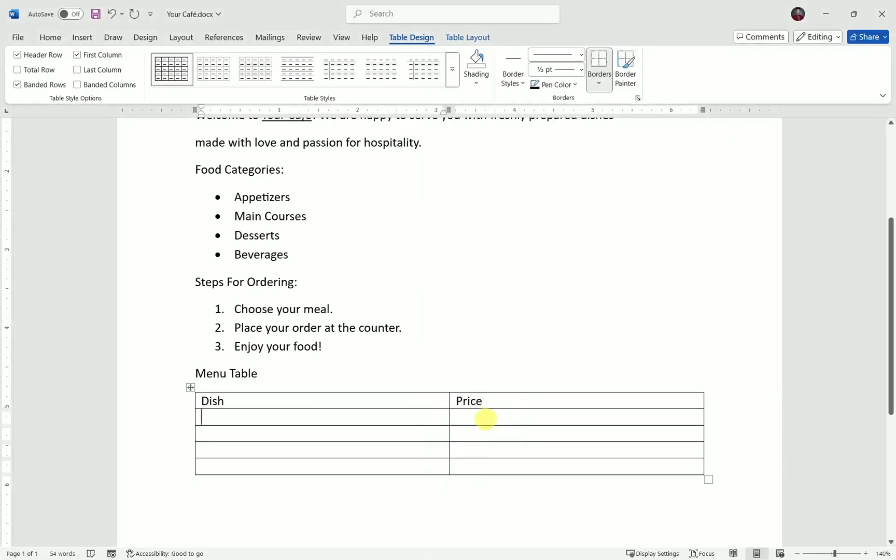
- Copy "Spaghetti Bolognese" from Sample_Menu.pdf into the first cell under "Dish" in the Word table
{"action": "key", "text": "alt+Tab"}
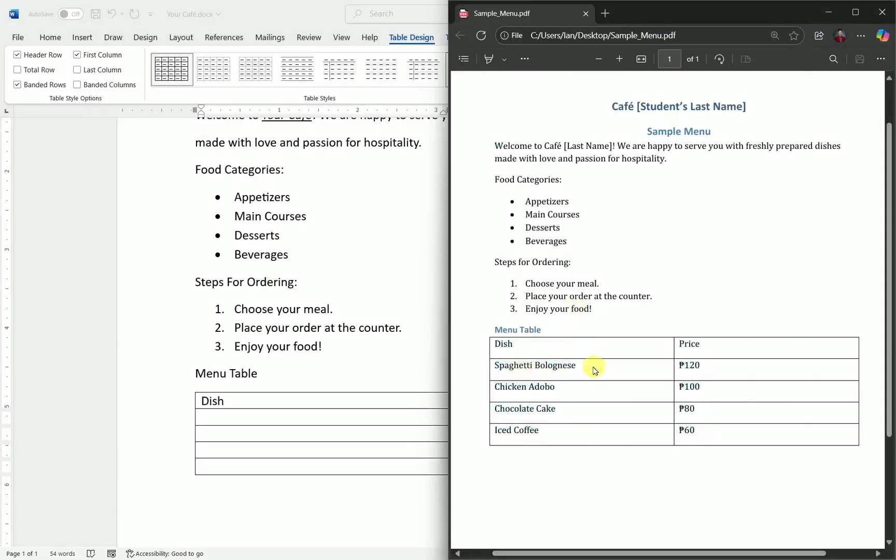
{"action": "mouse_move", "coordinate": [579, 365]}
{"action": "left_mouse_down"}
{"action": "mouse_move", "coordinate": [496, 366]}
{"action": "mouse_move", "coordinate": [578, 365]}
{"action": "left_mouse_up"}
{"action": "key", "text": "ctrl+c"}
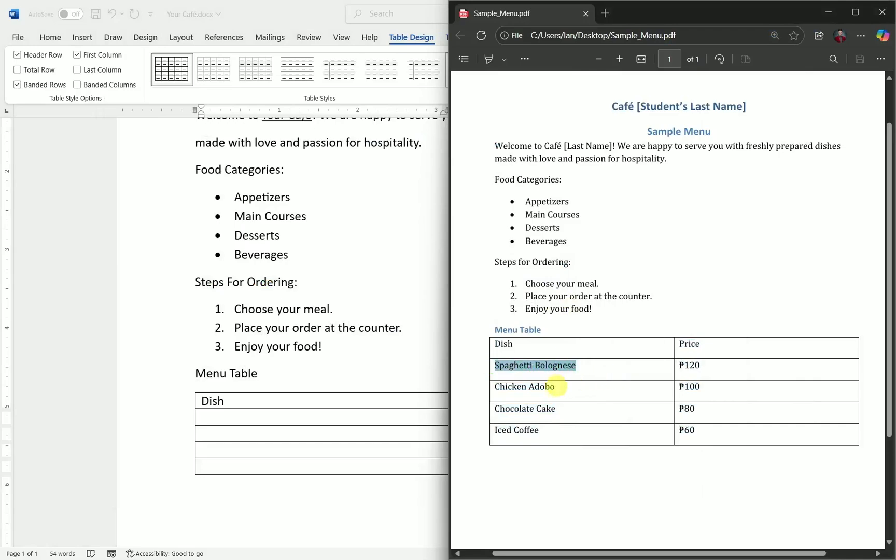
{"action": "left_click", "coordinate": [290, 426]}
{"action": "key", "text": "ctrl+v"}
- Copy the price ₱120 from Sample_Menu.pdf into the Spaghetti Bolognese row's Price cell
{"action": "key", "text": "alt+Tab"}
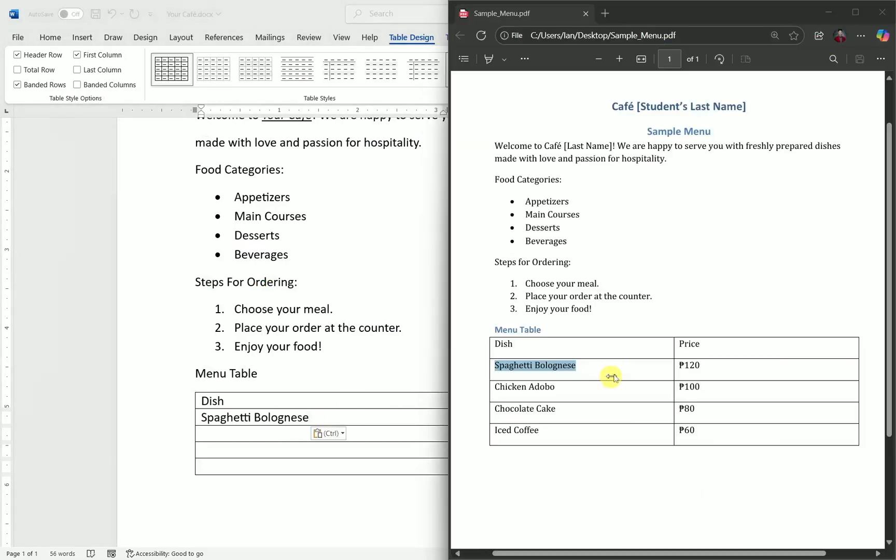
{"action": "mouse_move", "coordinate": [700, 365]}
{"action": "left_mouse_down"}
{"action": "mouse_move", "coordinate": [677, 363]}
{"action": "mouse_move", "coordinate": [709, 367]}
{"action": "left_mouse_up"}
{"action": "left_click", "coordinate": [682, 383]}
{"action": "key", "text": "ctrl+c"}
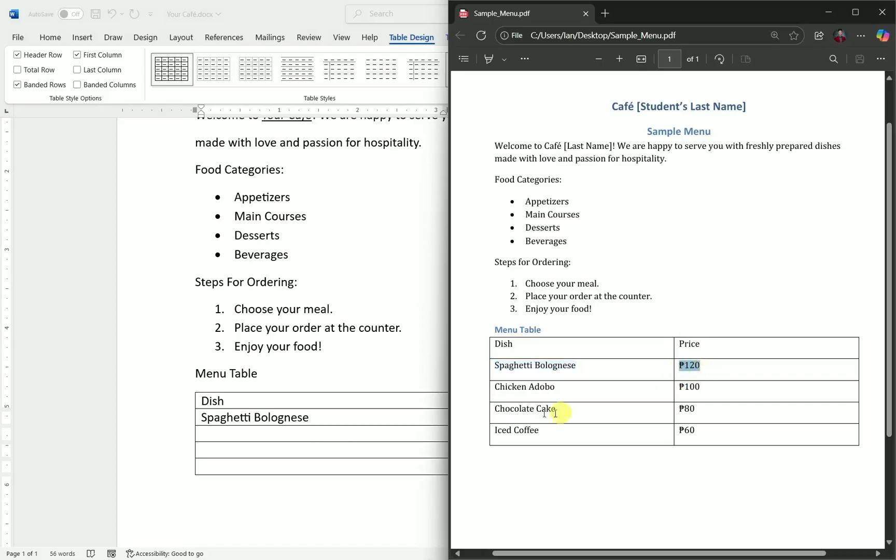
{"action": "left_click", "coordinate": [504, 419]}
{"action": "key", "text": "ctrl+v"}
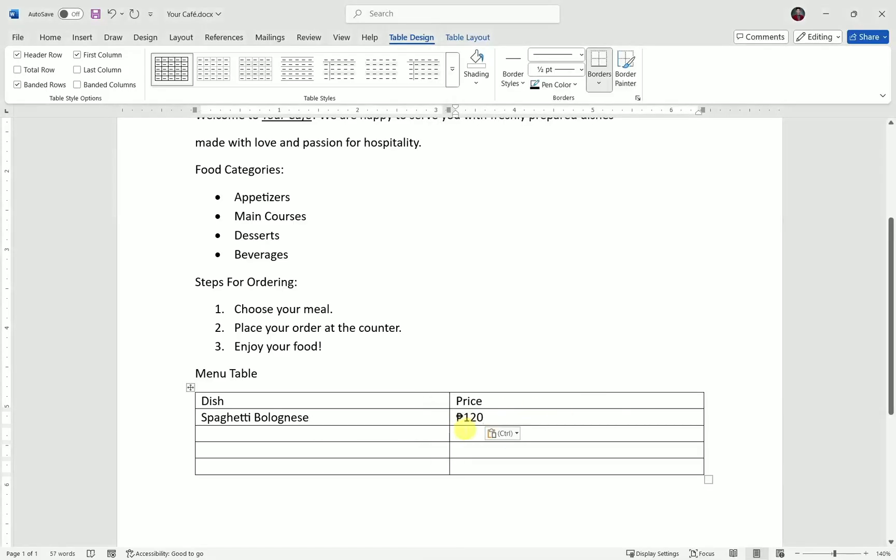
- Paste ₱120 into the three remaining empty cells of the Price column
{"action": "left_click", "coordinate": [466, 434]}
{"action": "key", "text": "ctrl+v"}
{"action": "left_click", "coordinate": [471, 450]}
{"action": "key", "text": "ctrl+v"}
{"action": "left_click", "coordinate": [467, 466]}
{"action": "key", "text": "ctrl+v"}
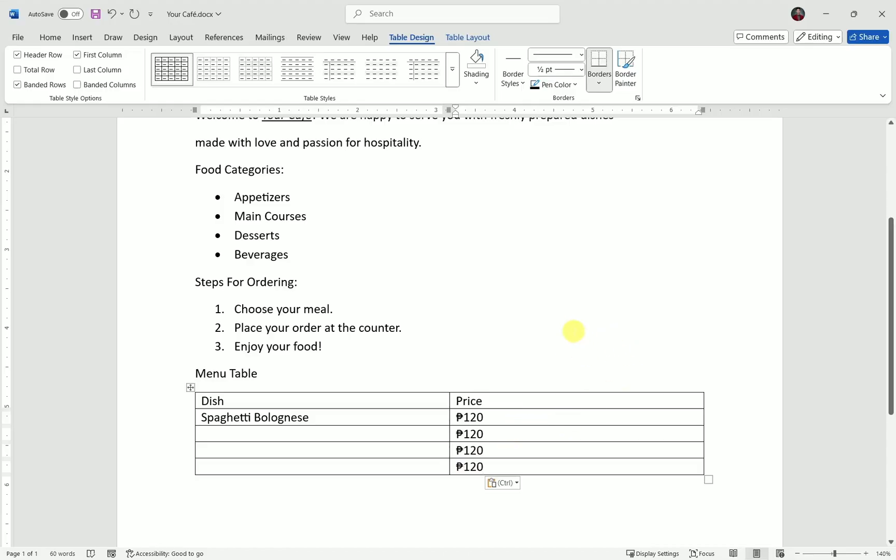
- Replace the price in the table's third row with ₱100, copied from the Chicken Adobo row of Sample_Menu.pdf
{"action": "key", "text": "alt+Tab"}
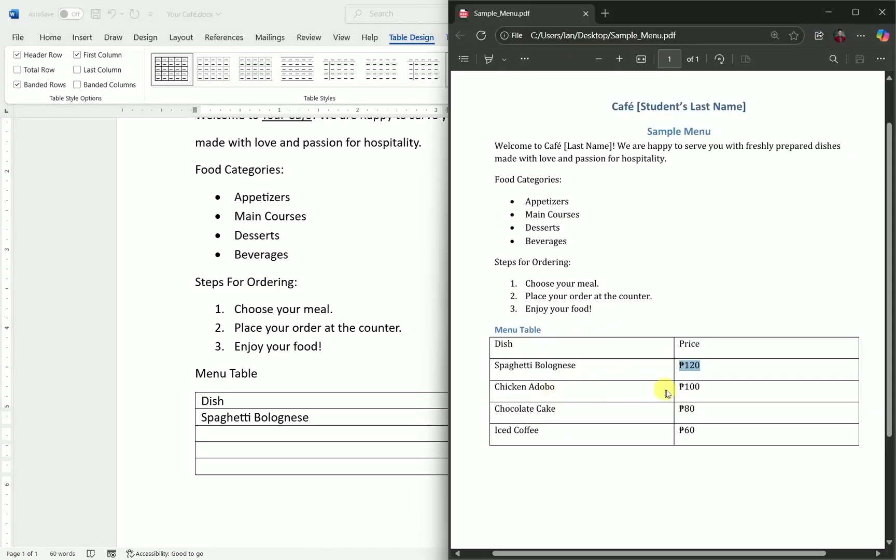
{"action": "left_click_drag", "start_coordinate": [701, 386], "coordinate": [675, 389]}
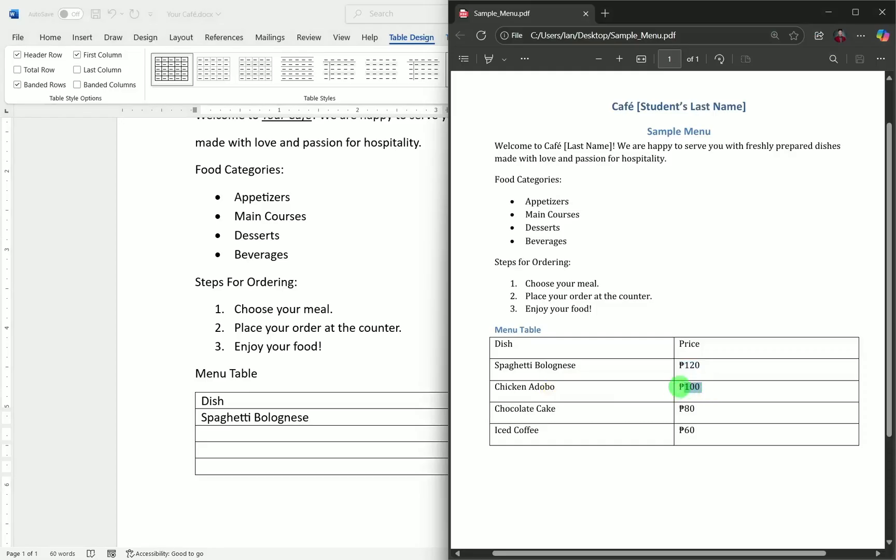
{"action": "left_click", "coordinate": [679, 386]}
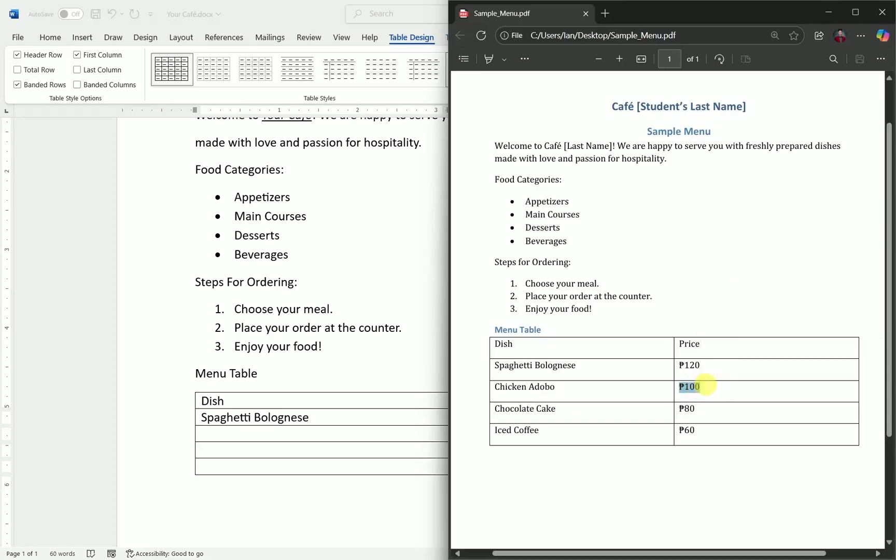
{"action": "left_click", "coordinate": [372, 418]}
{"action": "left_click", "coordinate": [475, 434]}
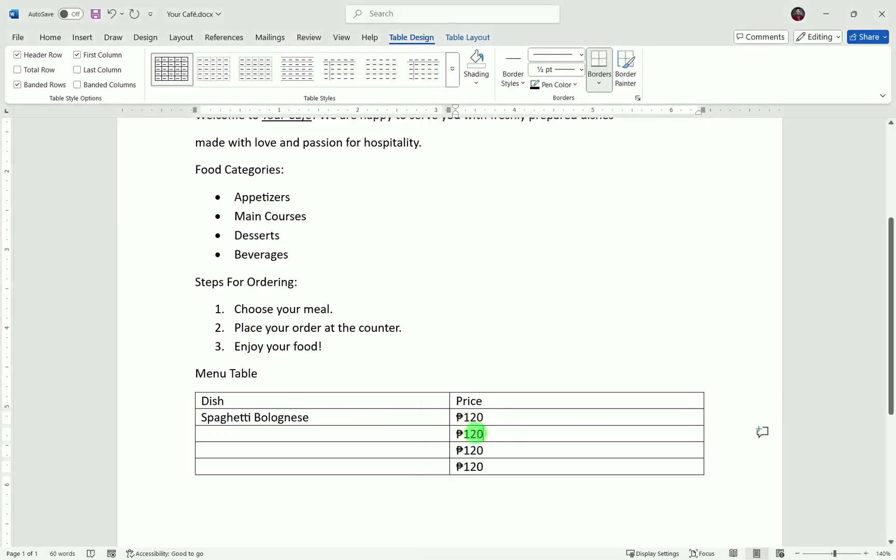
{"action": "left_click_drag", "start_coordinate": [460, 433], "coordinate": [456, 433]}
{"action": "key", "text": "ctrl+v"}
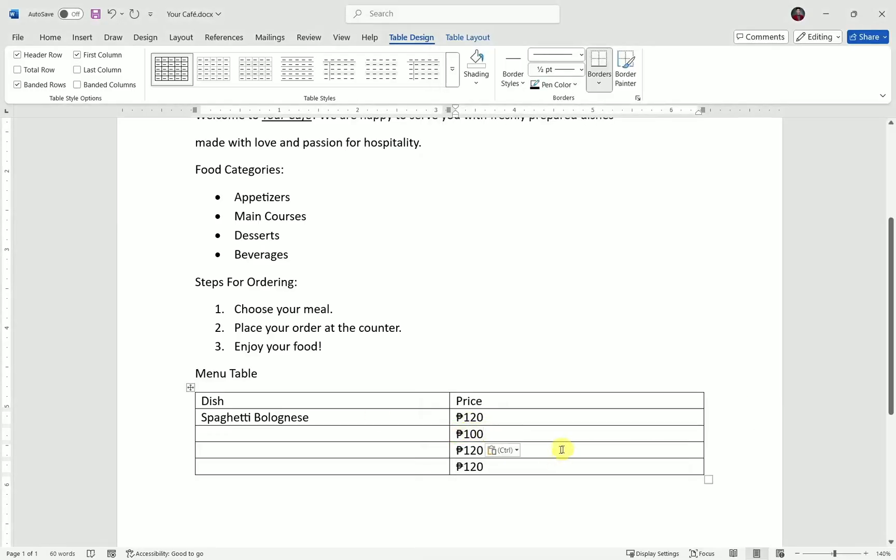
- Clear the last two Price cells and paste ₱80, copied from Sample_Menu.pdf, into the fourth row's Price cell
{"action": "key", "text": "alt+Tab"}
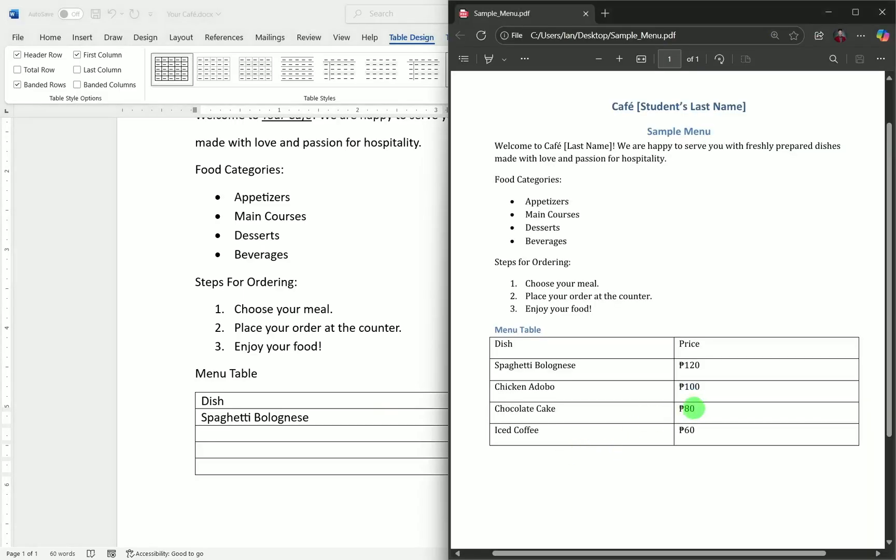
{"action": "left_click_drag", "start_coordinate": [680, 409], "coordinate": [695, 411]}
{"action": "left_click", "coordinate": [677, 409]}
{"action": "right_click", "coordinate": [688, 413]}
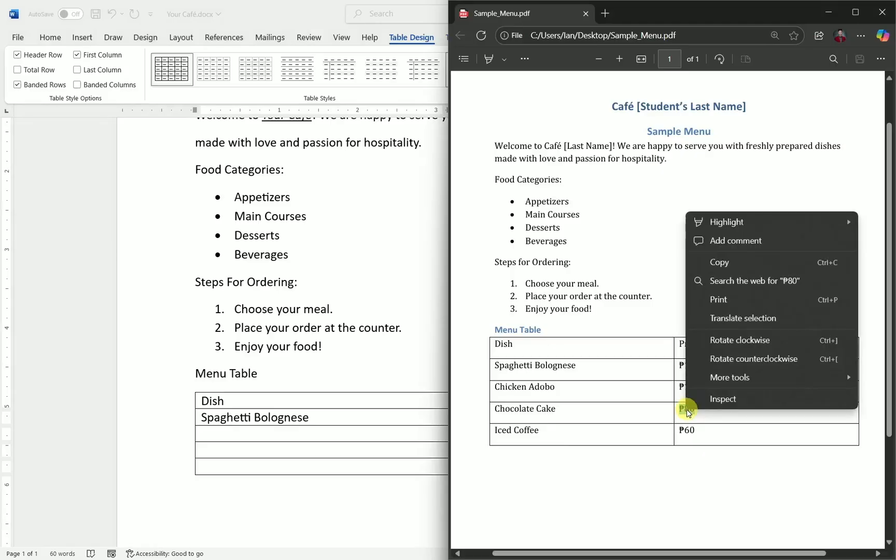
{"action": "left_click", "coordinate": [709, 268]}
{"action": "left_click", "coordinate": [404, 391]}
{"action": "left_click_drag", "start_coordinate": [502, 450], "coordinate": [455, 466]}
{"action": "key", "text": "BackSpace"}
{"action": "key", "text": "BackSpace"}
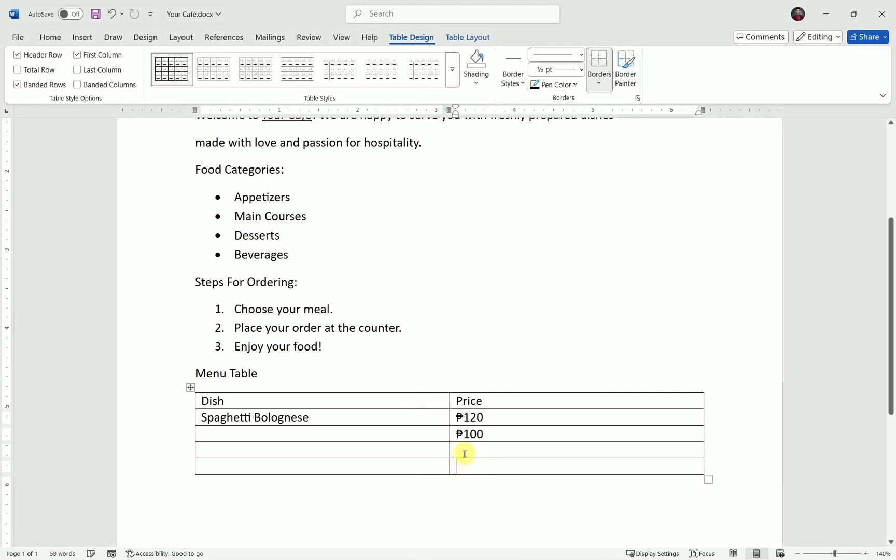
{"action": "right_click", "coordinate": [463, 452]}
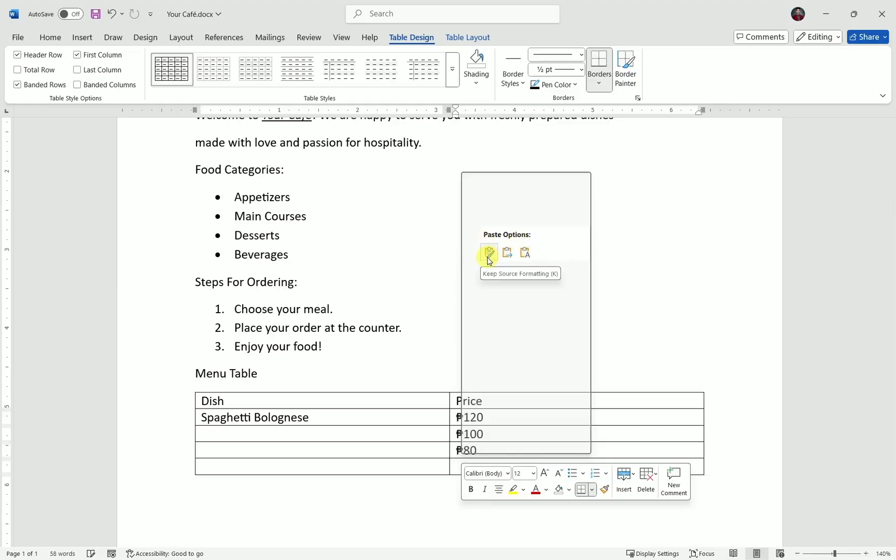
{"action": "left_click", "coordinate": [519, 259]}
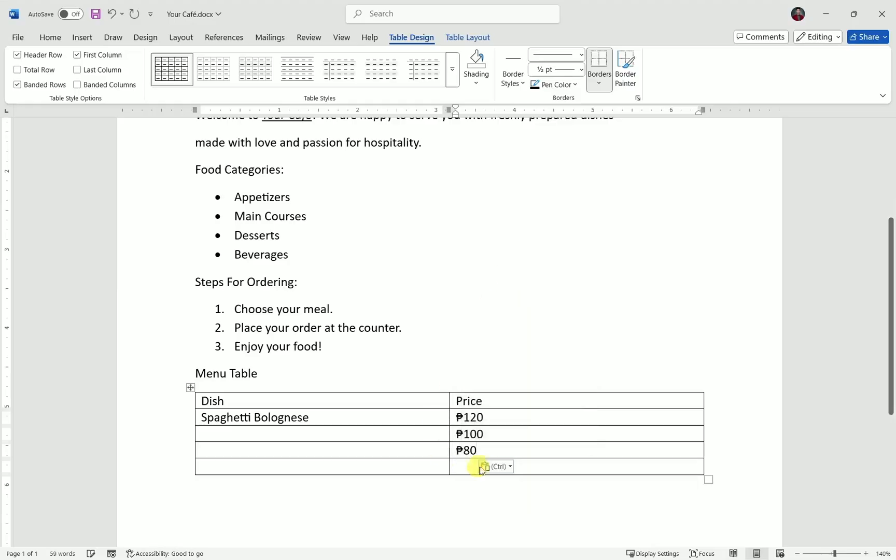
- Fill the last row's Price cell with ₱60 by pasting the copied price and correcting its digits
{"action": "key", "text": "alt+Tab"}
{"action": "key", "text": "alt+Tab"}
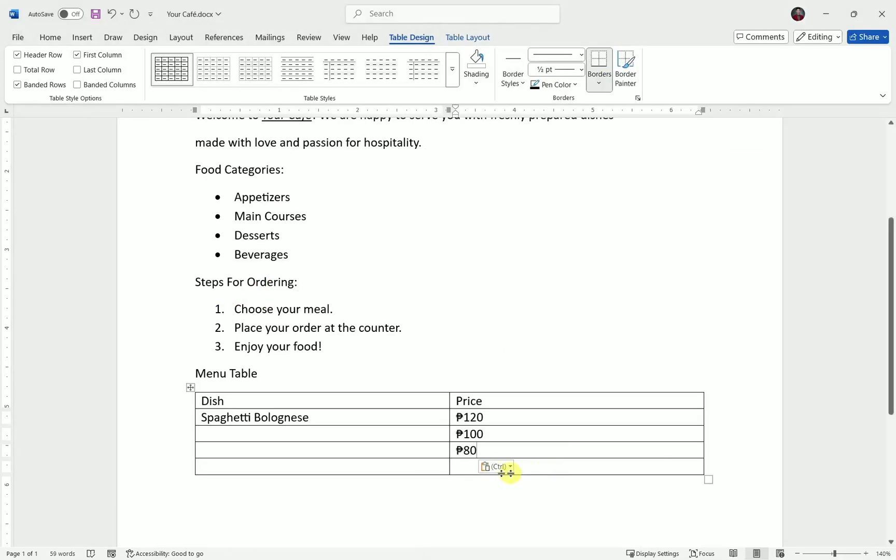
{"action": "key", "text": "ctrl+v"}
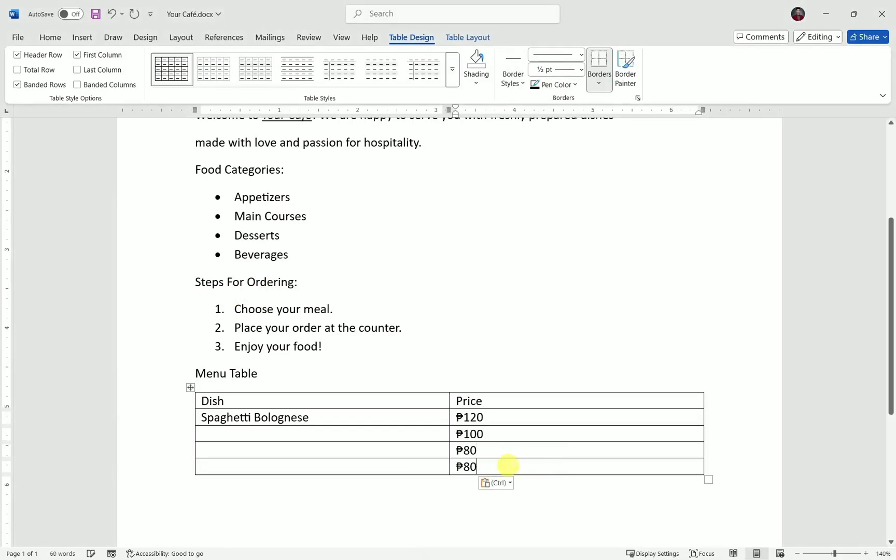
{"action": "key", "text": "BackSpace"}
{"action": "key", "text": "BackSpace"}
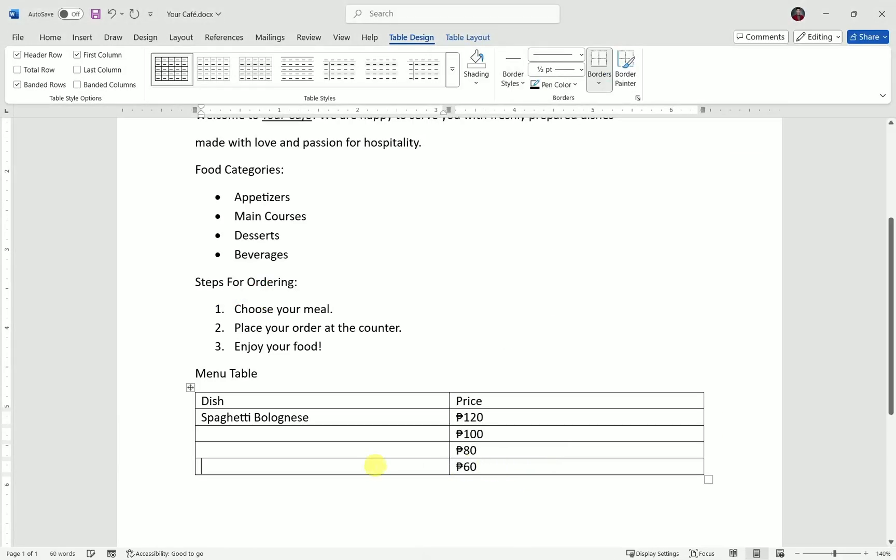
- Copy "Iced Coffee" from Sample_Menu.pdf into the last row's Dish cell and remove the stray space after the "I"
{"action": "key", "text": "alt+Tab"}
{"action": "left_click_drag", "start_coordinate": [537, 432], "coordinate": [493, 431]}
{"action": "left_click", "coordinate": [311, 465]}
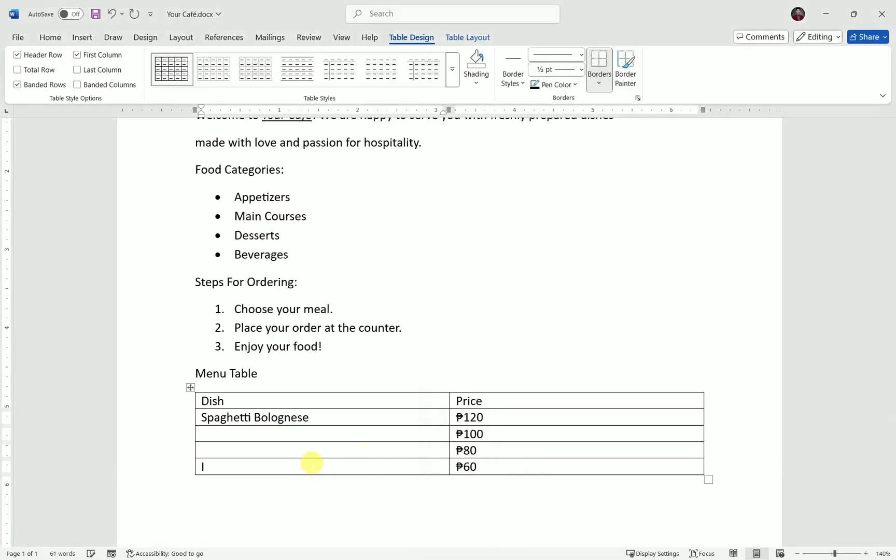
{"action": "key", "text": "super+v"}
{"action": "left_click", "coordinate": [309, 334]}
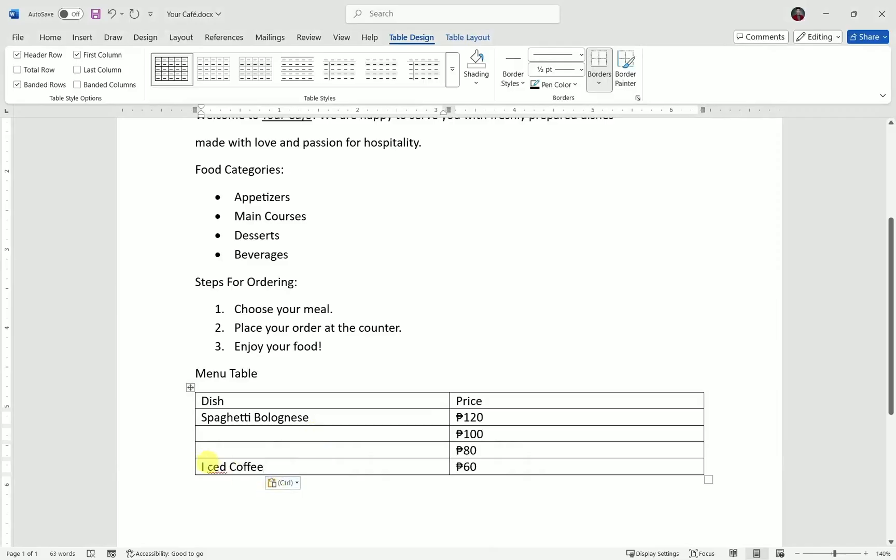
{"action": "left_click", "coordinate": [206, 466]}
{"action": "key", "text": "BackSpace"}
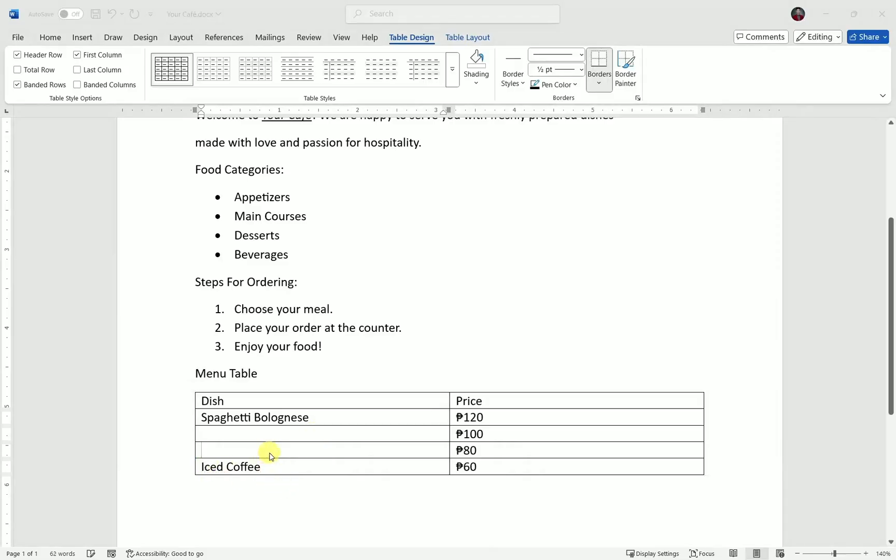
- Fill the remaining Dish cells with "Chocolate Cake" in the ₱80 row and "Chicken Adobo" in the ₱100 row
{"action": "key", "text": "alt+Tab"}
{"action": "left_click", "coordinate": [249, 447]}
{"action": "type", "text": "Chocolate Cake"}
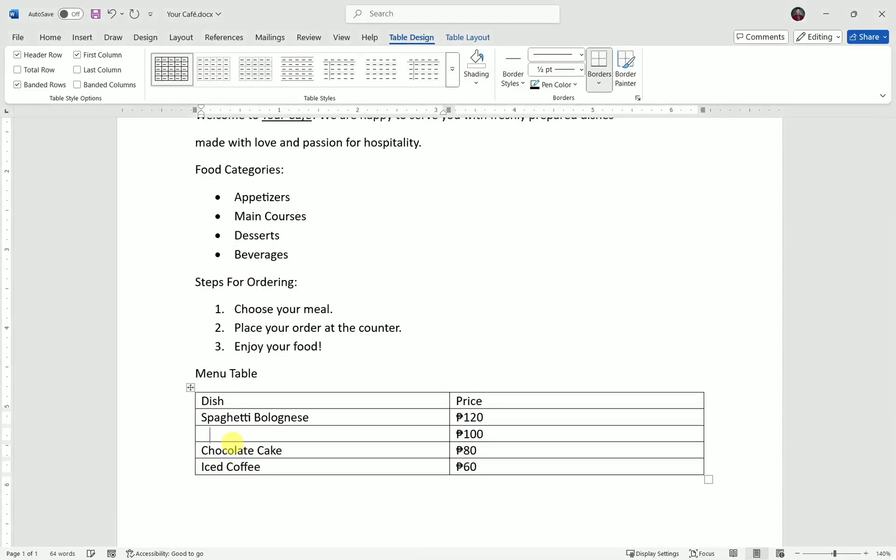
{"action": "key", "text": "alt+Tab"}
{"action": "key", "text": "alt+Tab"}
{"action": "type", "text": "Chic"}
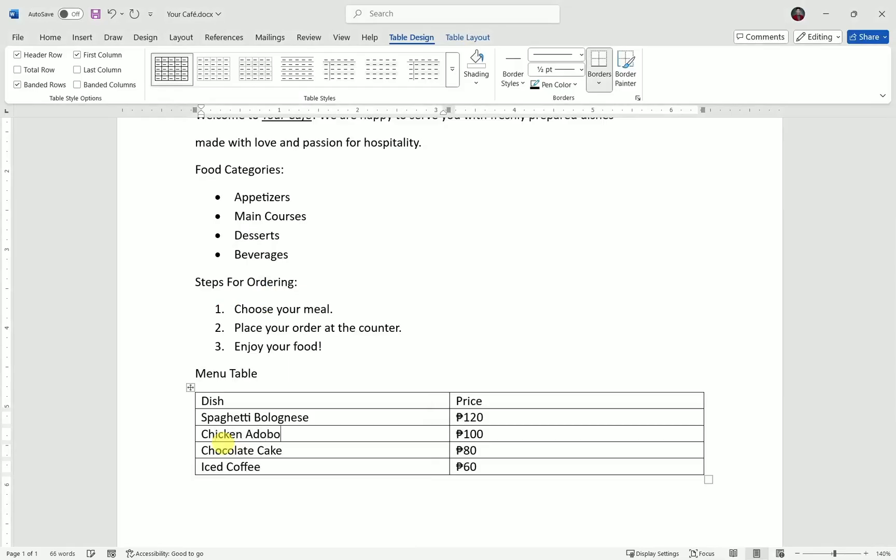
{"action": "left_click", "coordinate": [453, 497]}
- Compare the finished document with Sample_Menu.pdf and save Your Café.docx
{"action": "scroll", "coordinate": [548, 371], "scroll_direction": "up", "scroll_amount": 1}
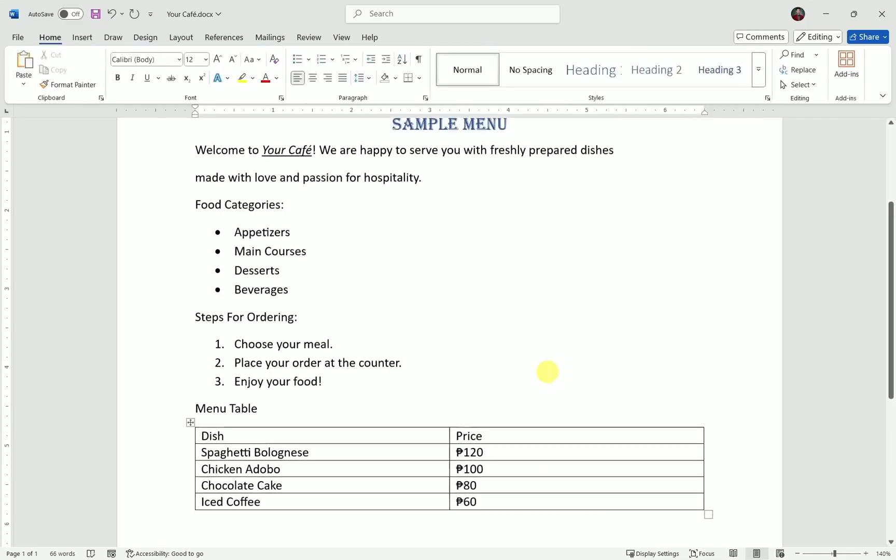
{"action": "key", "text": "alt+Tab"}
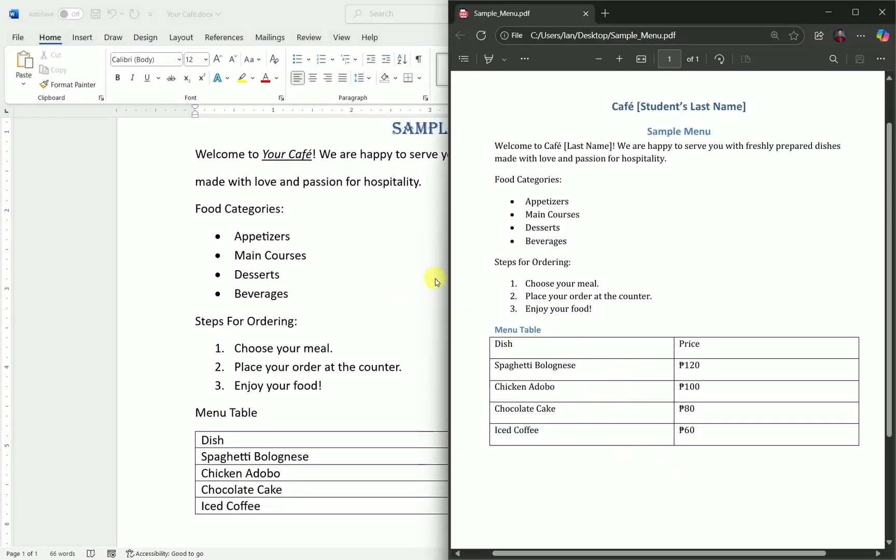
{"action": "left_click", "coordinate": [377, 265]}
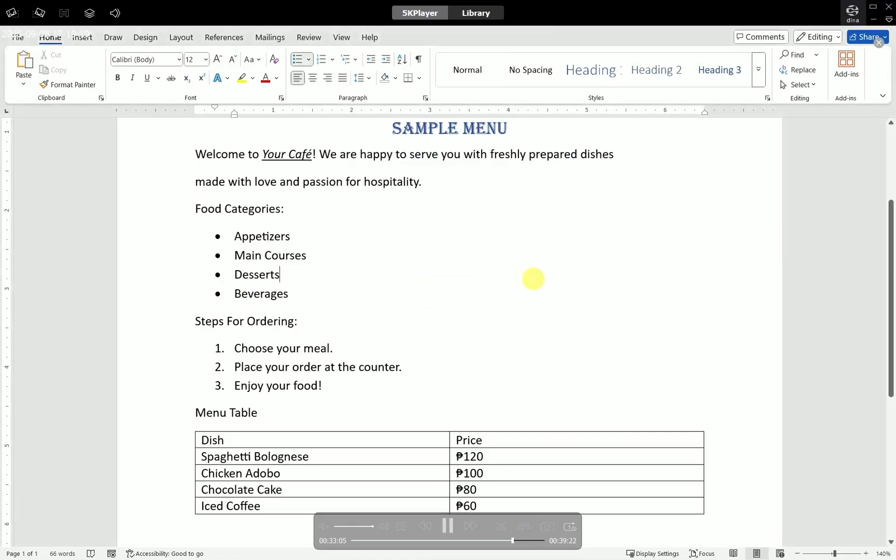
{"action": "scroll", "coordinate": [521, 279], "scroll_direction": "down", "scroll_amount": 5}
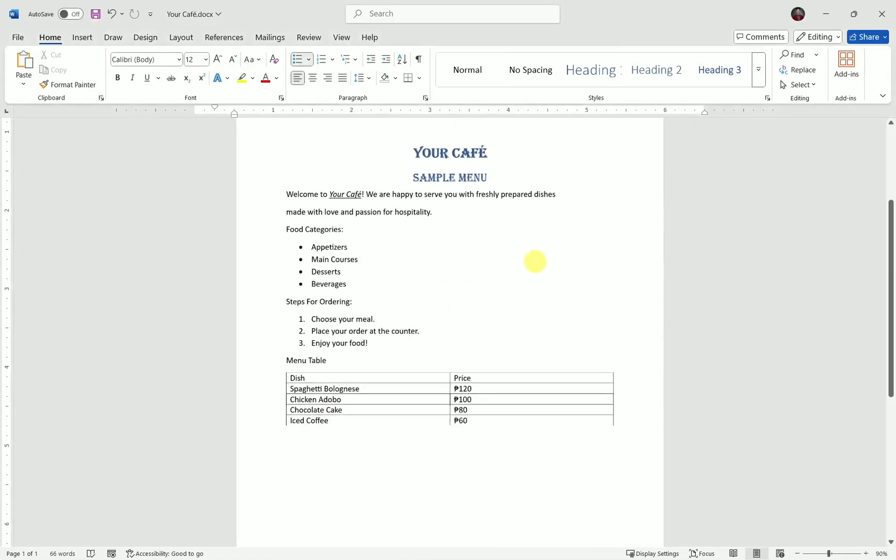
{"action": "scroll", "coordinate": [528, 267], "scroll_direction": "up", "scroll_amount": 2}
{"action": "left_click", "coordinate": [511, 285]}
{"action": "key", "text": "ctrl+s"}
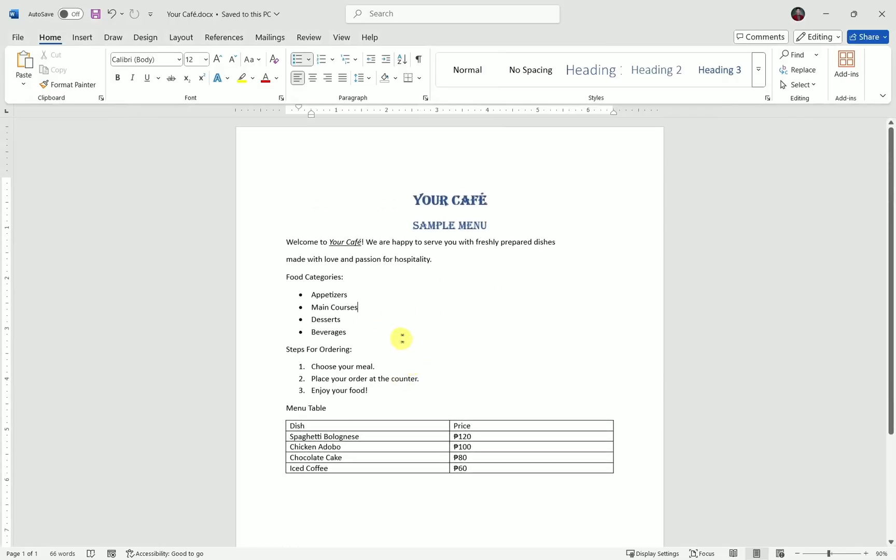
- Review the finished page's title, welcome text, food categories list, ordering steps and menu table
{"action": "left_click", "coordinate": [482, 367]}
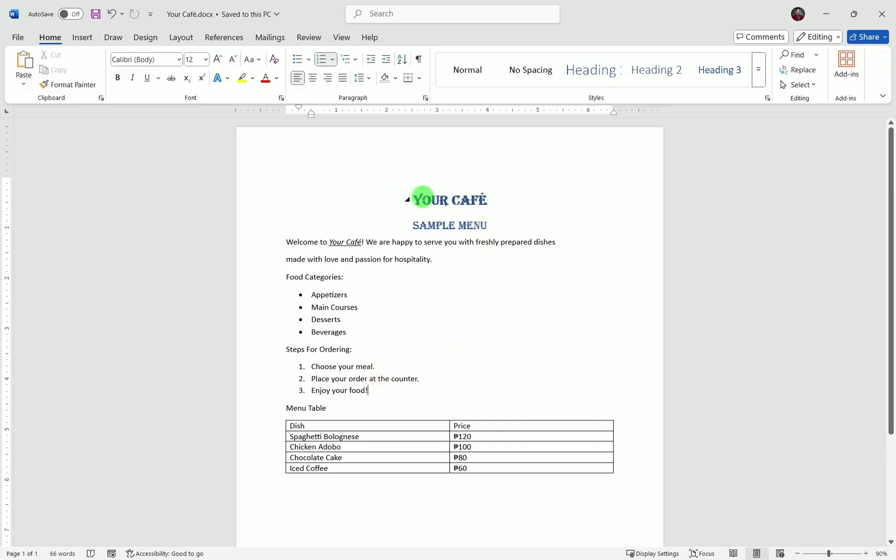
{"action": "left_click", "coordinate": [422, 199]}
{"action": "left_click_drag", "start_coordinate": [394, 428], "coordinate": [540, 465]}
{"action": "left_click_drag", "start_coordinate": [327, 299], "coordinate": [352, 330]}
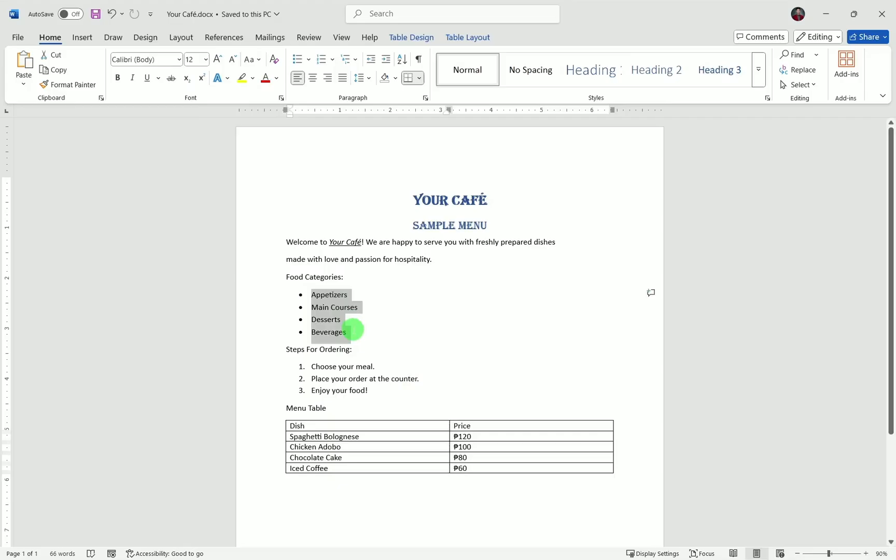
{"action": "left_click", "coordinate": [318, 300]}
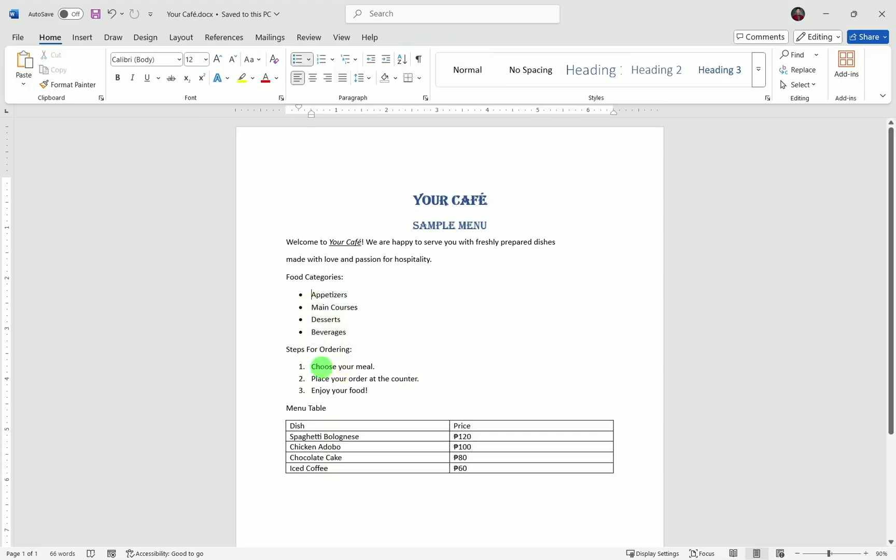
{"action": "left_click", "coordinate": [321, 366]}
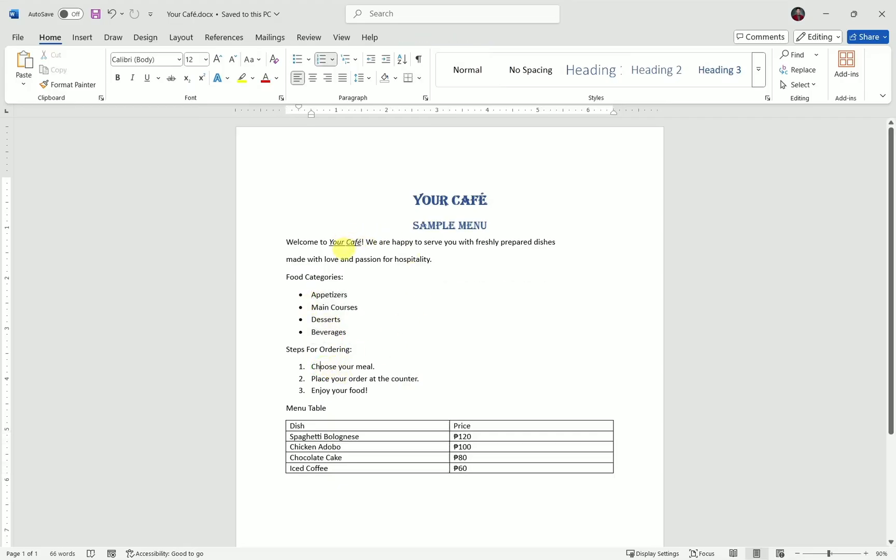
{"action": "left_click", "coordinate": [366, 241]}
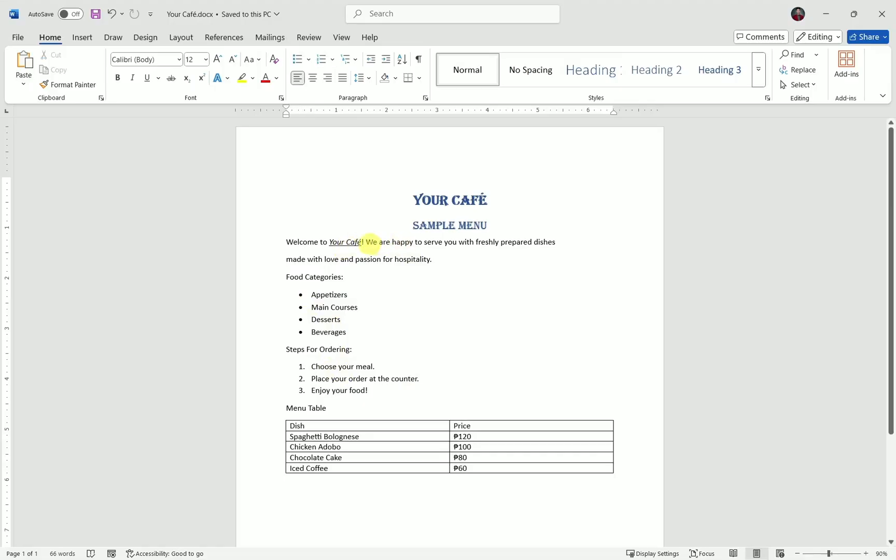
{"action": "scroll", "coordinate": [369, 243], "scroll_direction": "up", "scroll_amount": 3, "text": "ctrl"}
{"action": "scroll", "coordinate": [354, 332], "scroll_direction": "down", "scroll_amount": 2}
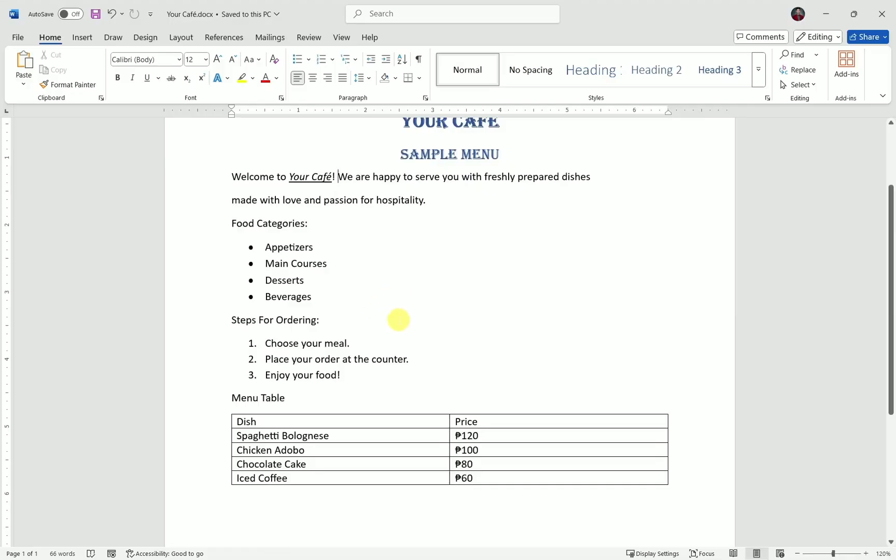
{"action": "scroll", "coordinate": [480, 236], "scroll_direction": "up", "scroll_amount": 3}
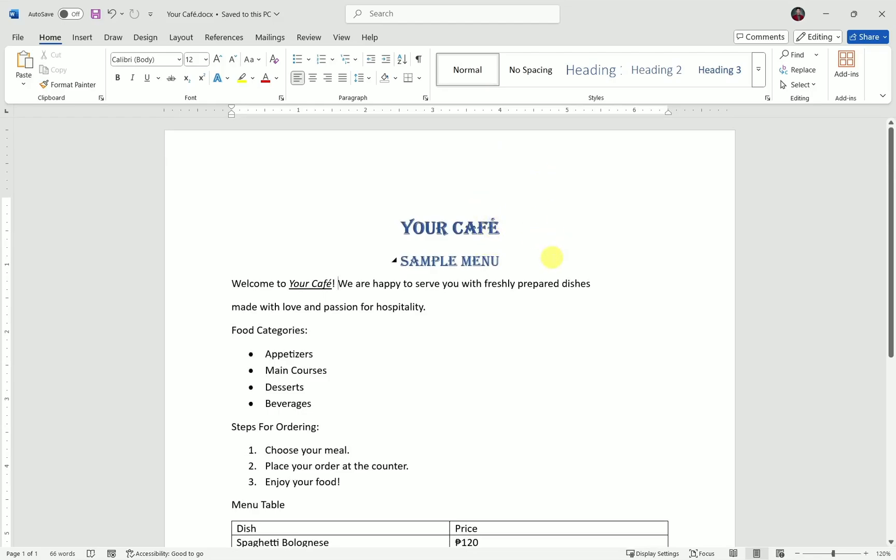
{"action": "left_click", "coordinate": [502, 334]}
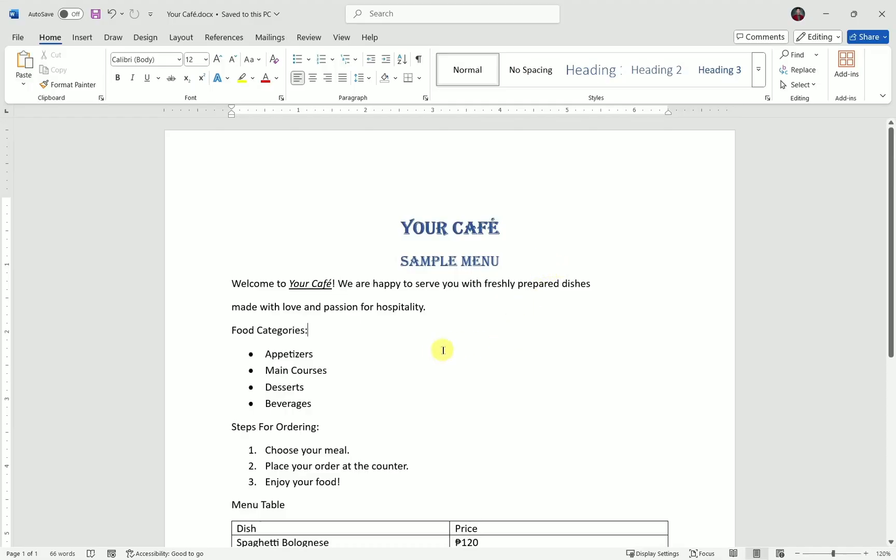